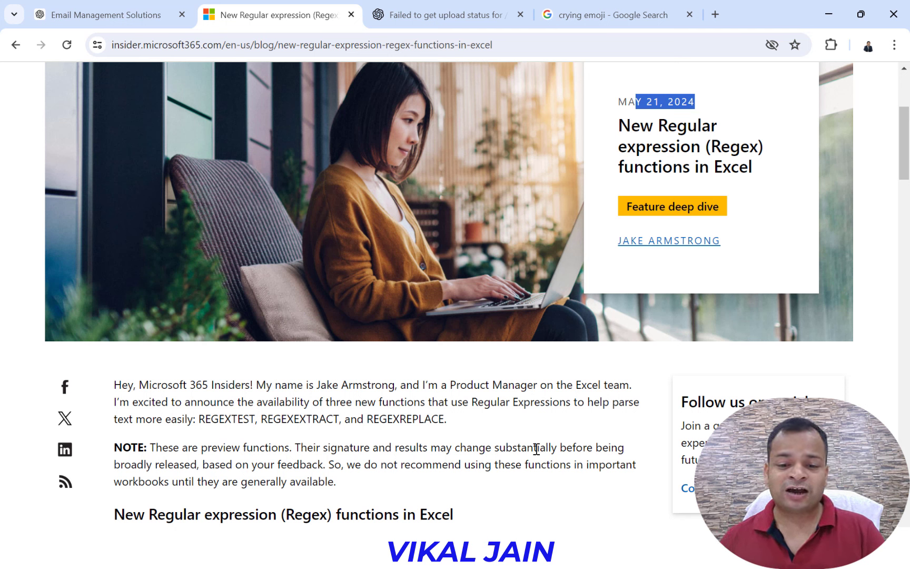
Switch to the Regex workbook in Excel and start a REGEXEXTRACT formula in cell B5 of the dot example
key(alt+Tab)
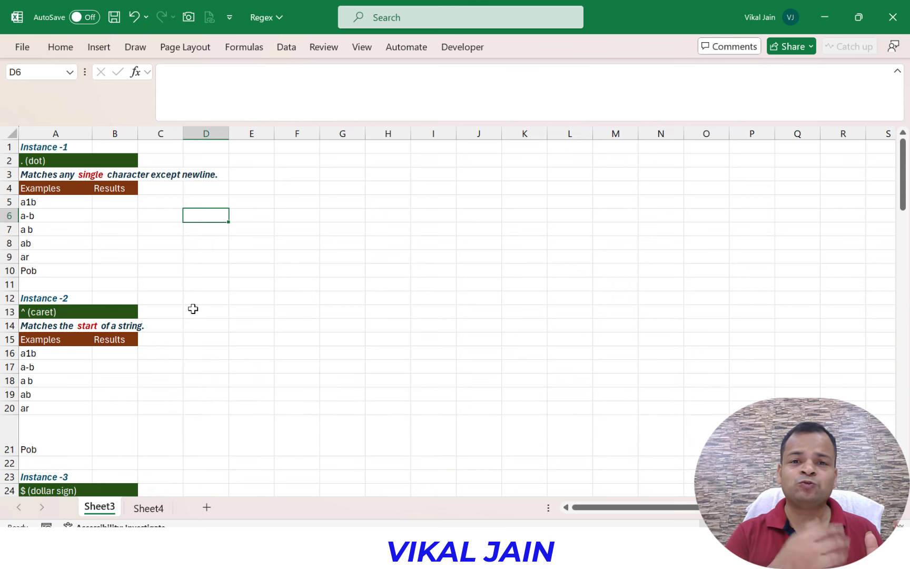
key(Left)
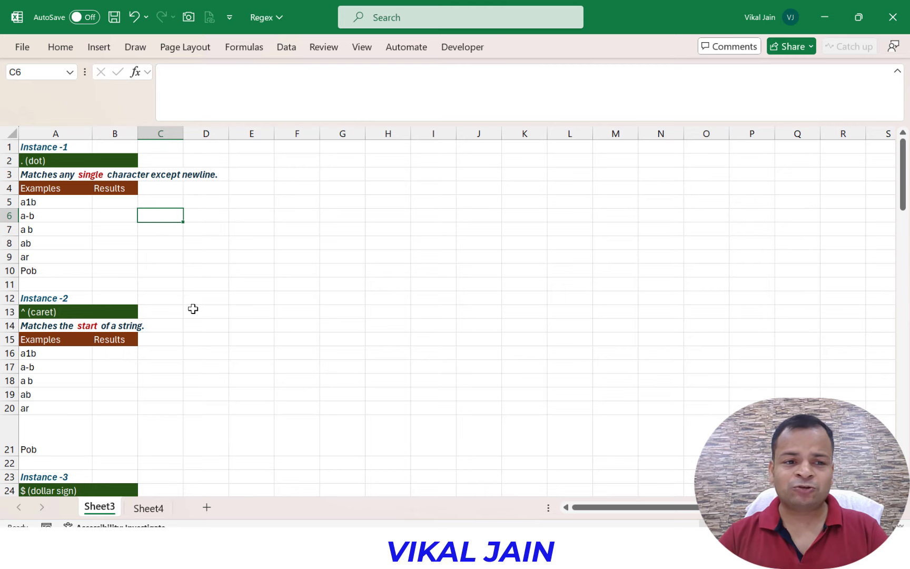
key(Up)
key(Left)
text(=reg)
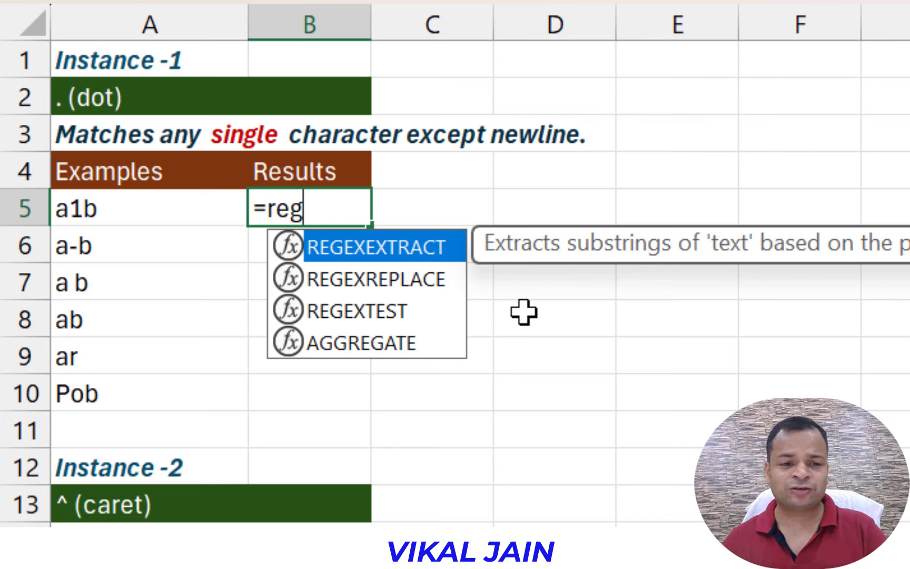
key(Down)
key(Down)
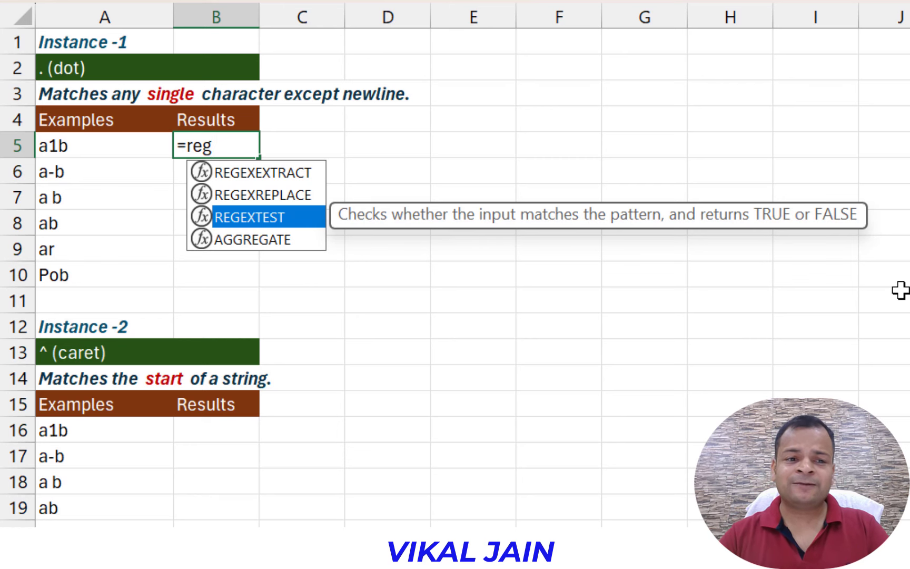
key(Up)
key(Up)
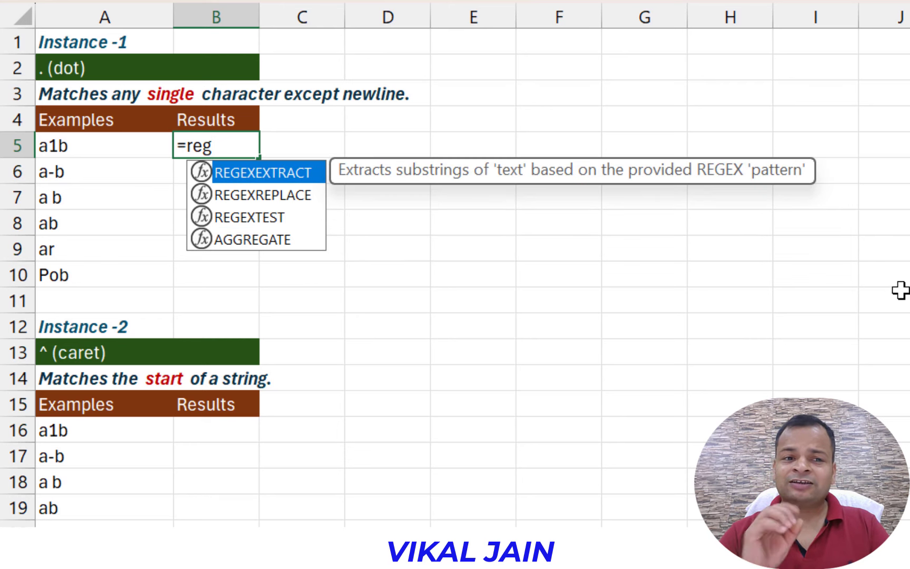
key(Tab)
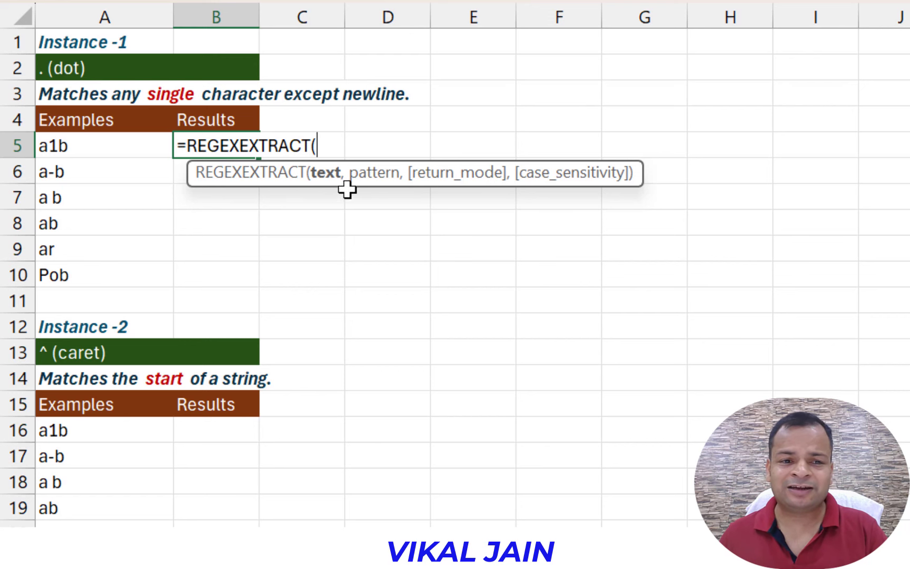
Complete the B5 formula with A5 as the text and "a.b" as the pattern
click(124, 153)
text(,)
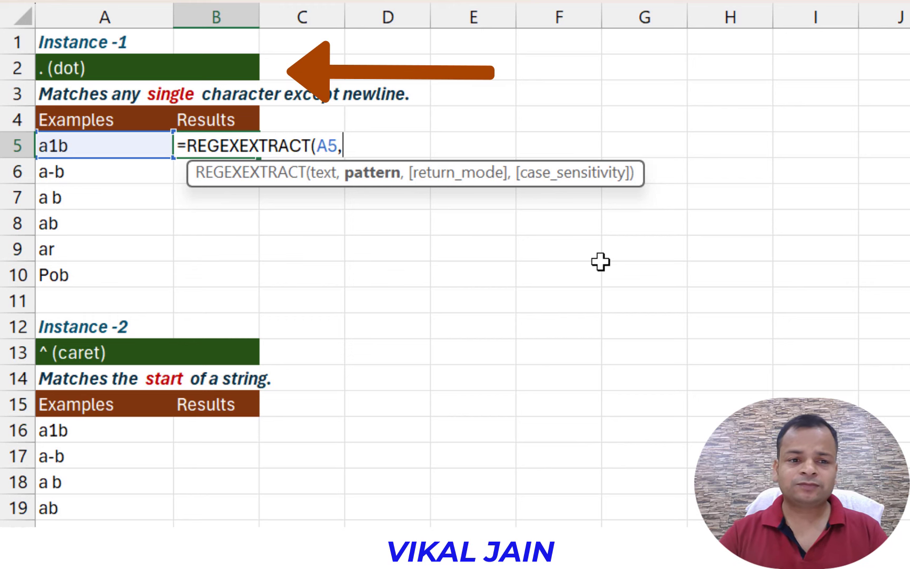
text(")
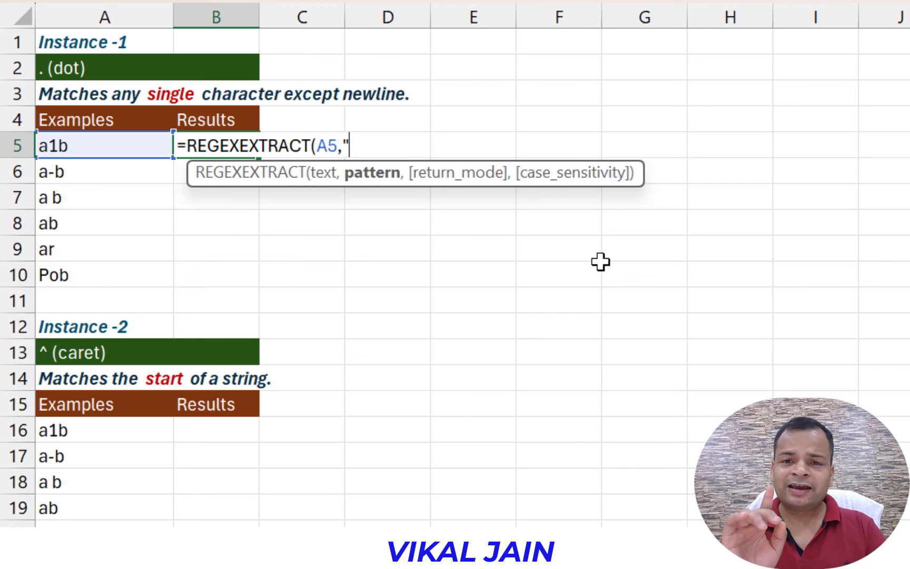
text(a)
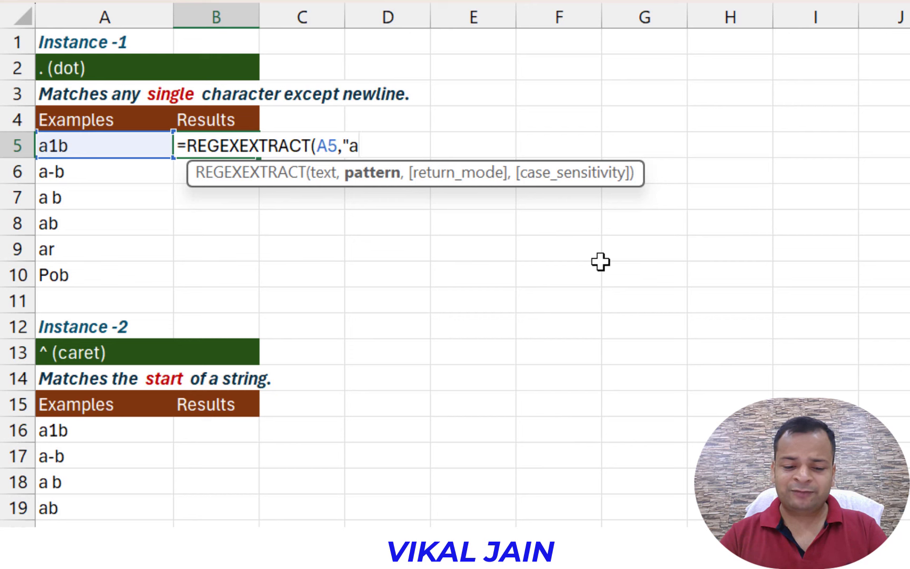
text(.b)
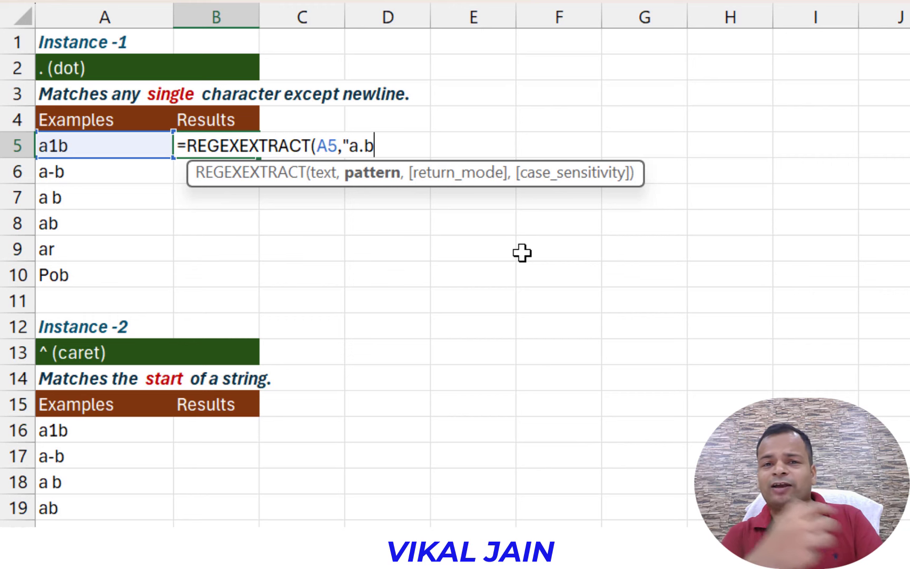
text(")
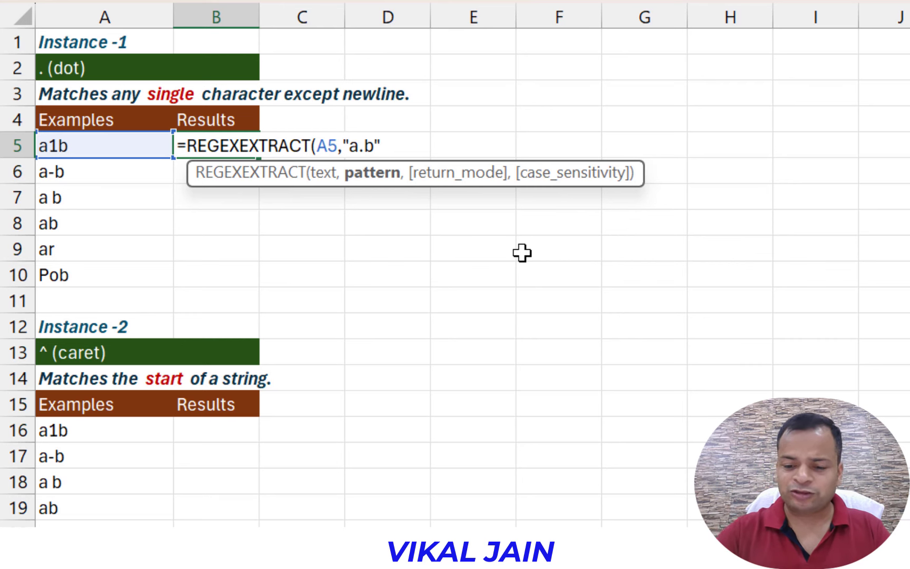
text())
key(Return)
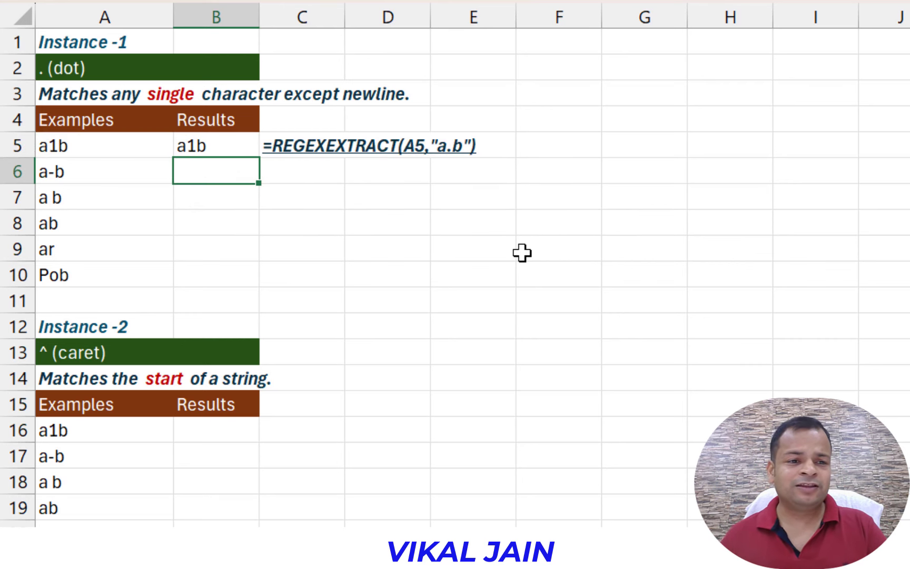
Fill the B5 formula down to B10 and compare the results with the example texts in column A
click(87, 145)
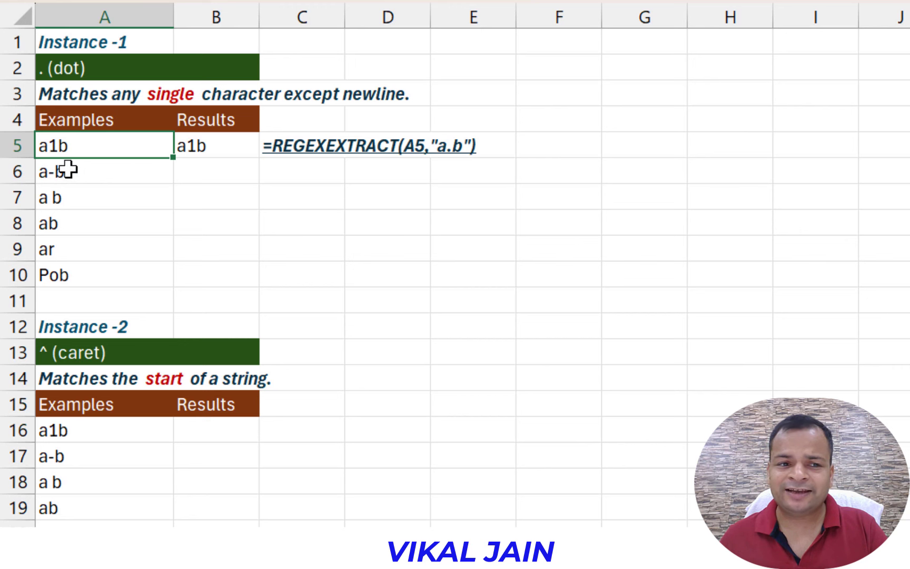
click(185, 147)
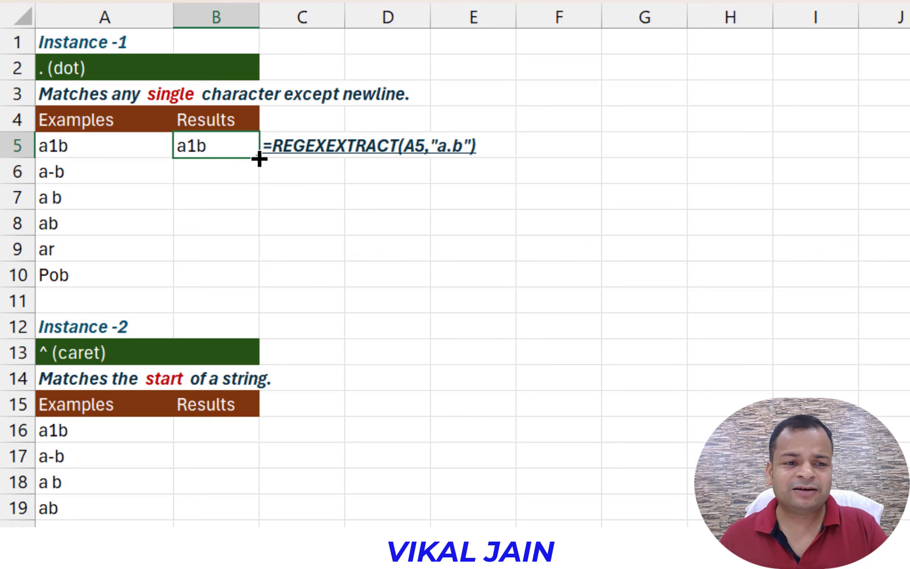
drag(259, 158, 241, 277)
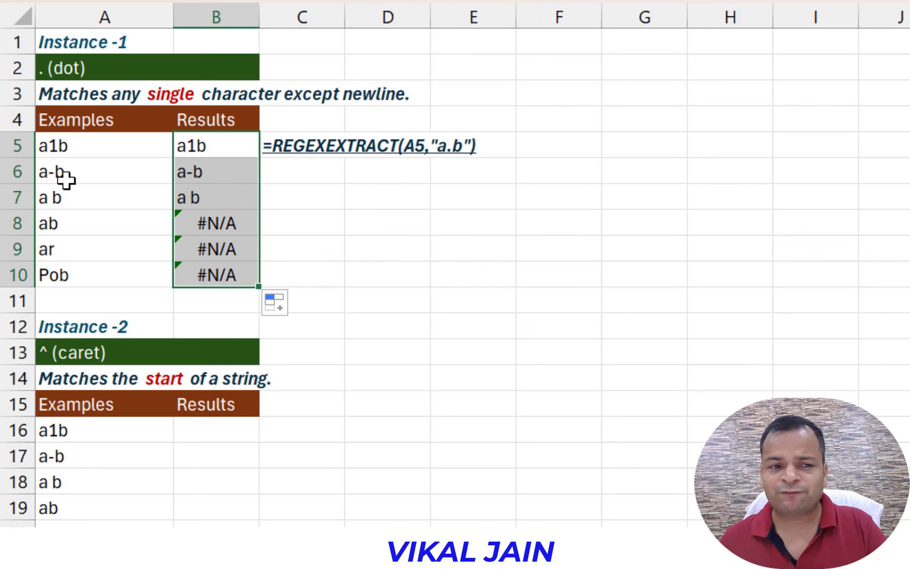
click(100, 165)
click(226, 169)
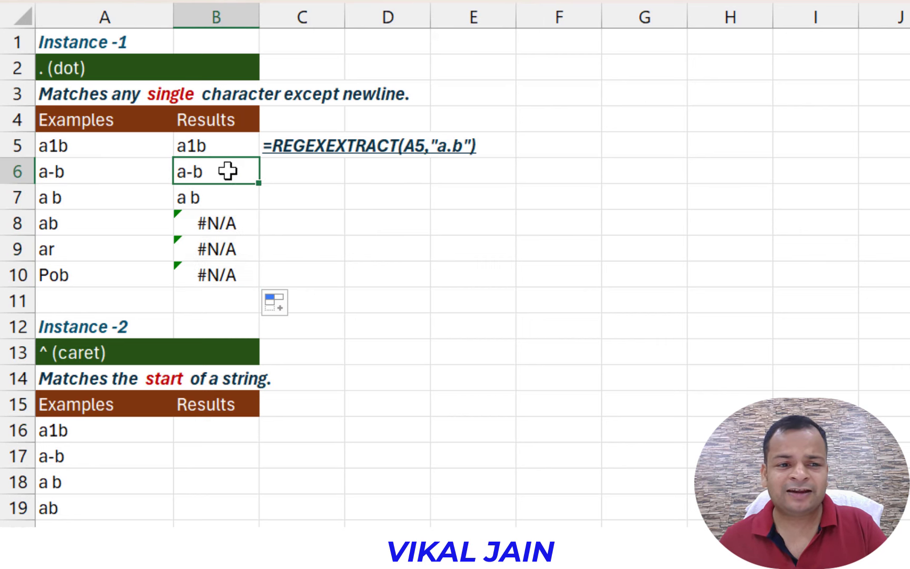
click(51, 196)
click(218, 196)
click(55, 225)
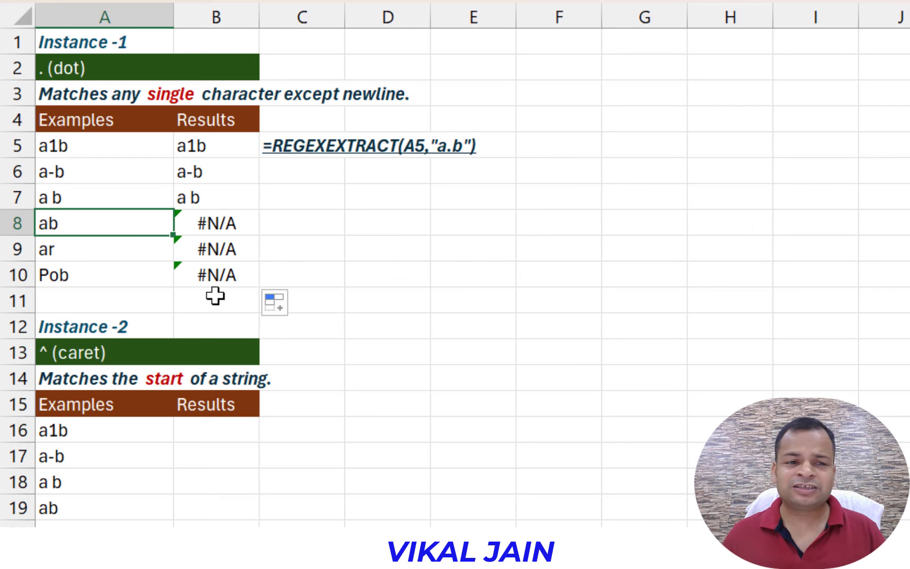
Start a REGEXEXTRACT formula in cell B16 of the caret example
click(241, 449)
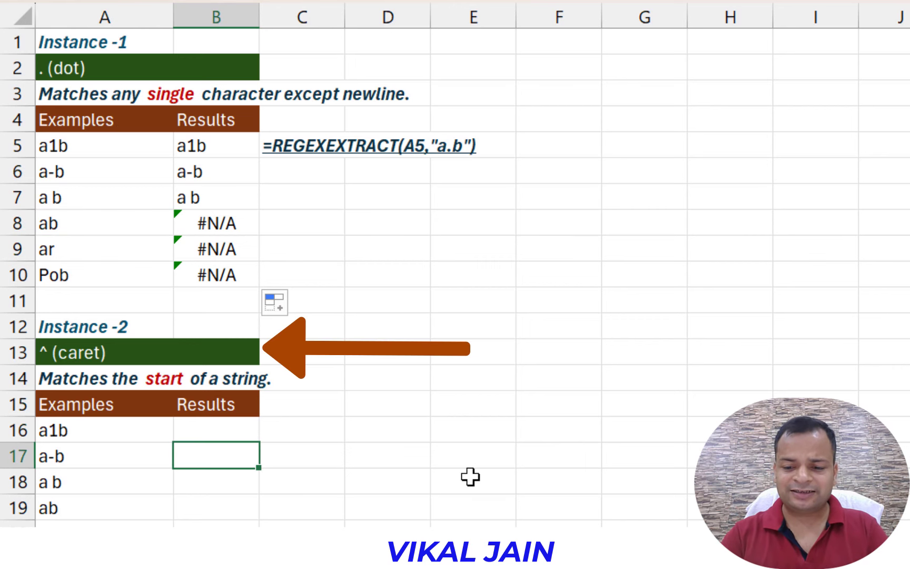
key(Up)
text(=r)
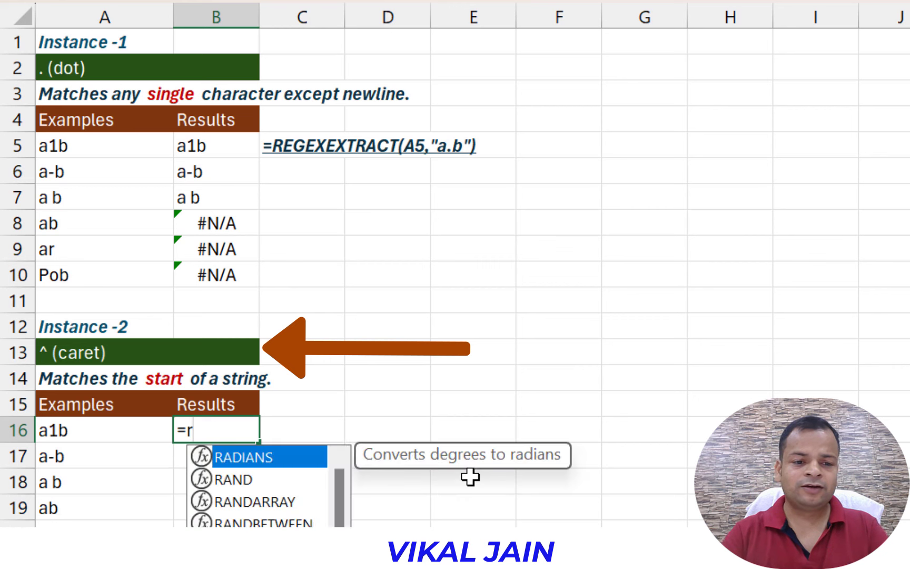
text(eg)
key(Down)
key(Down)
key(Up)
key(Up)
key(Tab)
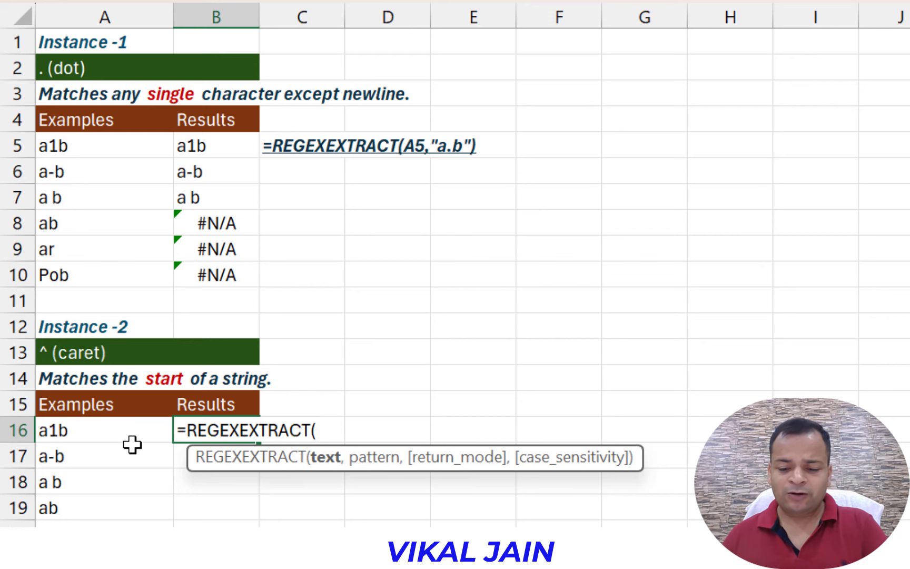
Complete the B16 formula with A16 as the text and "^a" as the pattern
click(121, 428)
text(,)
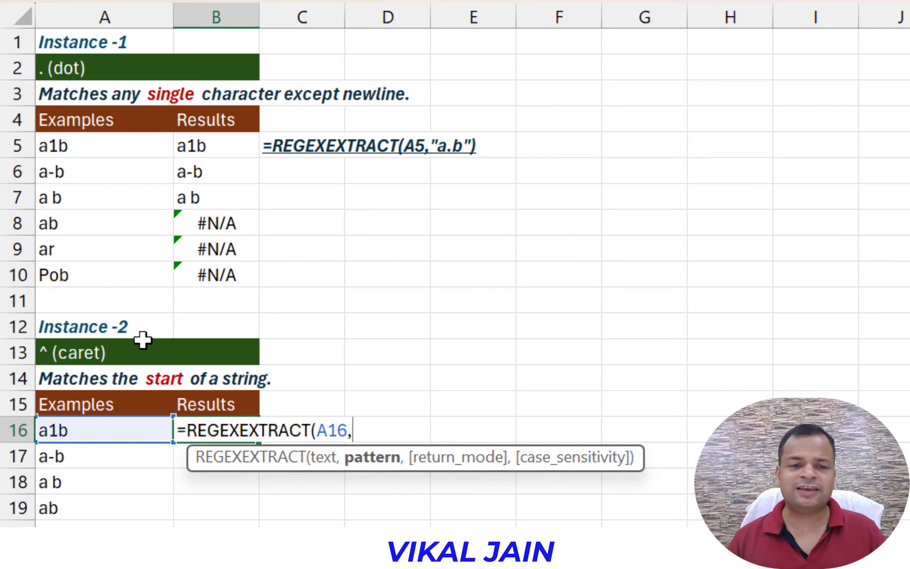
text(")
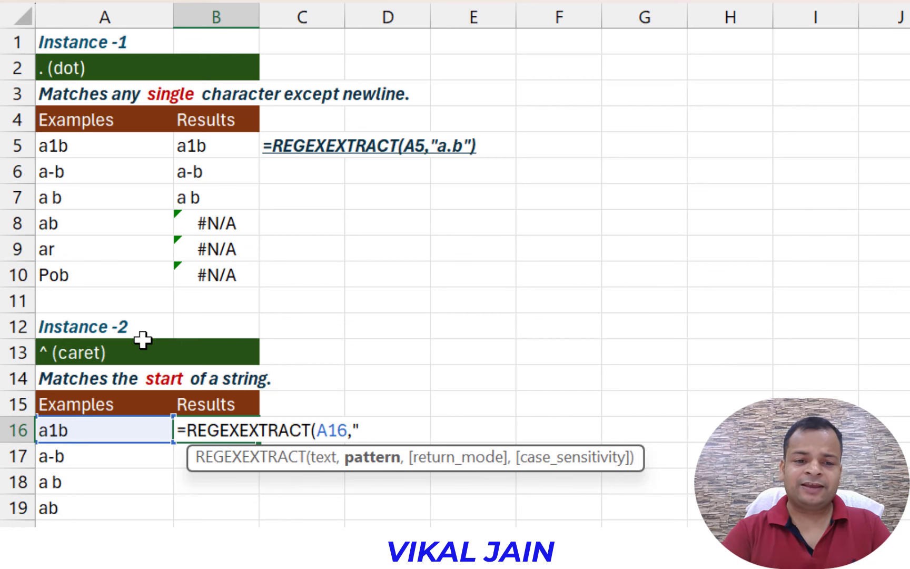
text(^a)
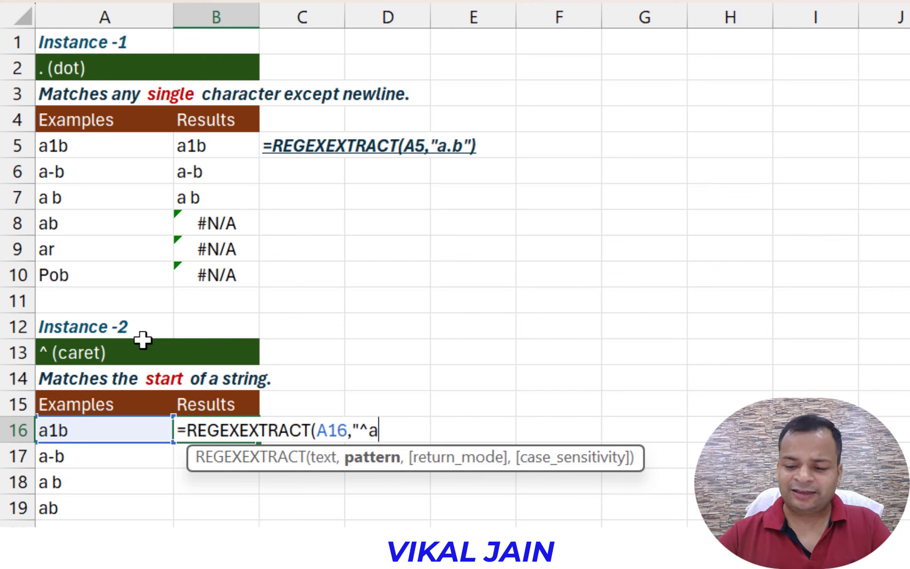
text("))
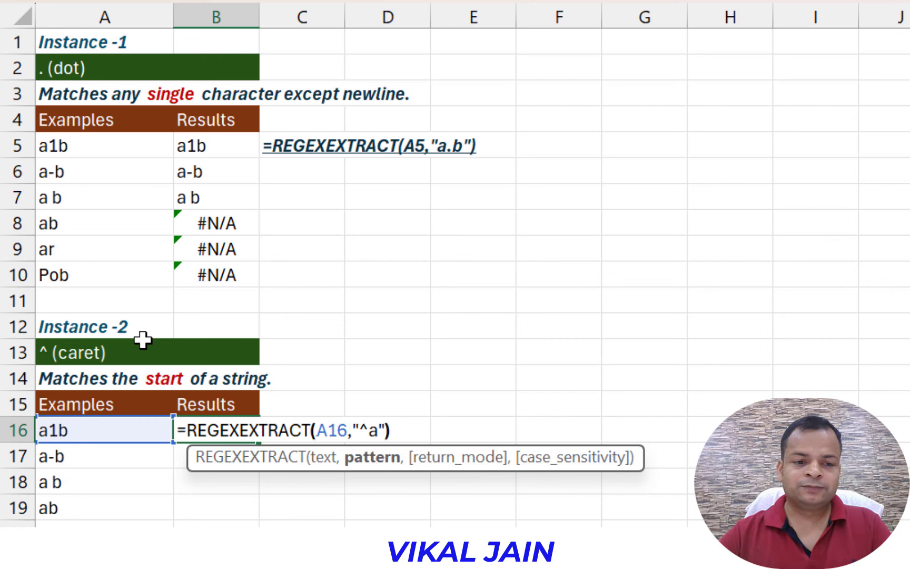
key(Return)
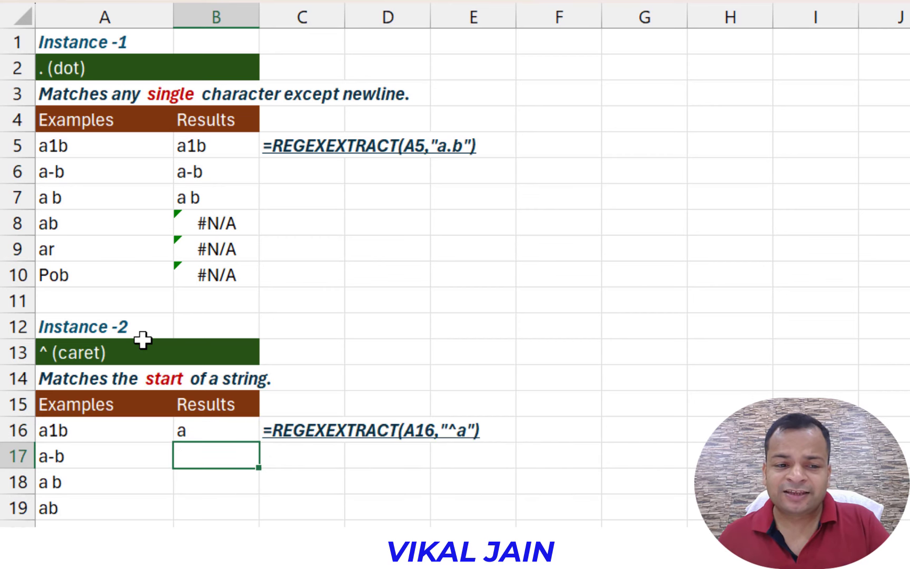
Fill the caret formula from B16 down to B21
click(170, 429)
click(211, 433)
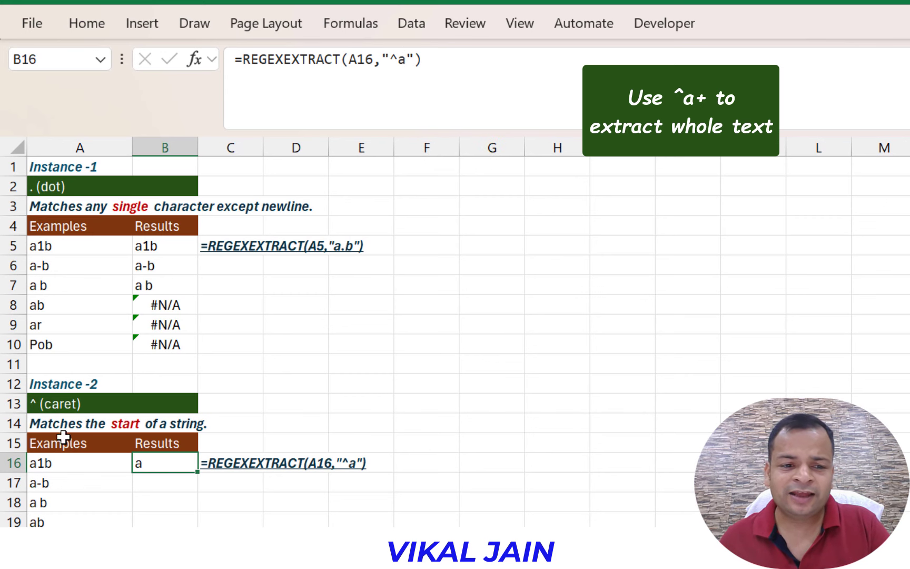
drag(197, 472, 167, 566)
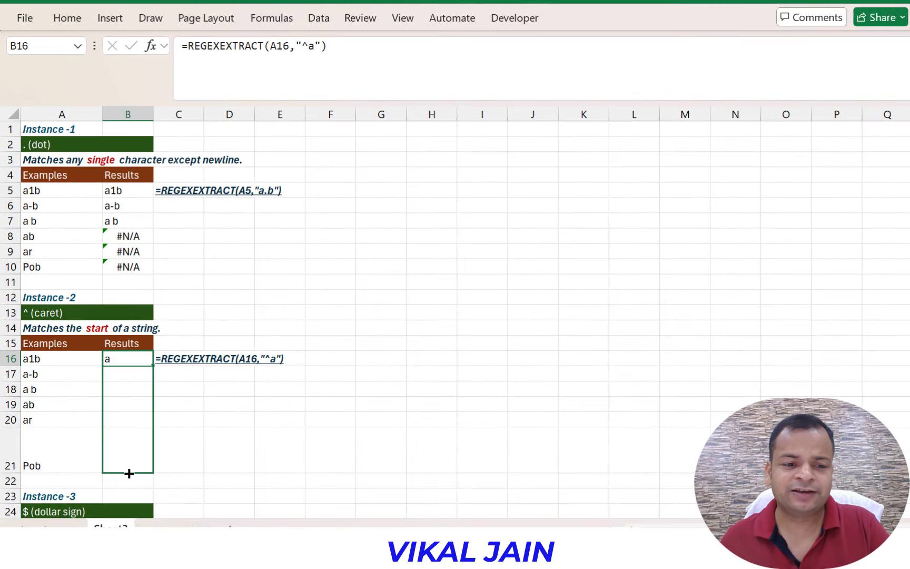
drag(129, 473, 129, 473)
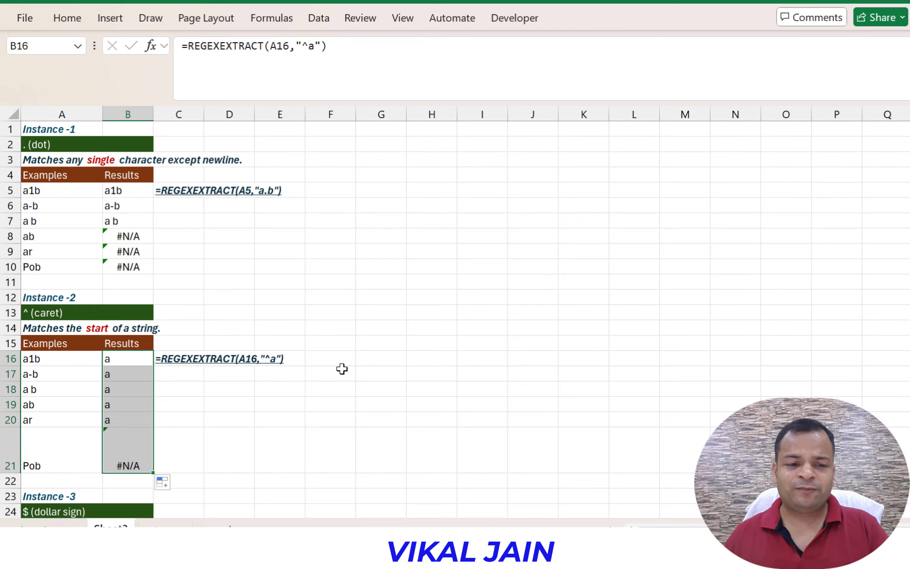
Enter =REGEXEXTRACT(A77,"^1") in cell B77 of the Instance -7 table
scroll(46, 387, down, 13)
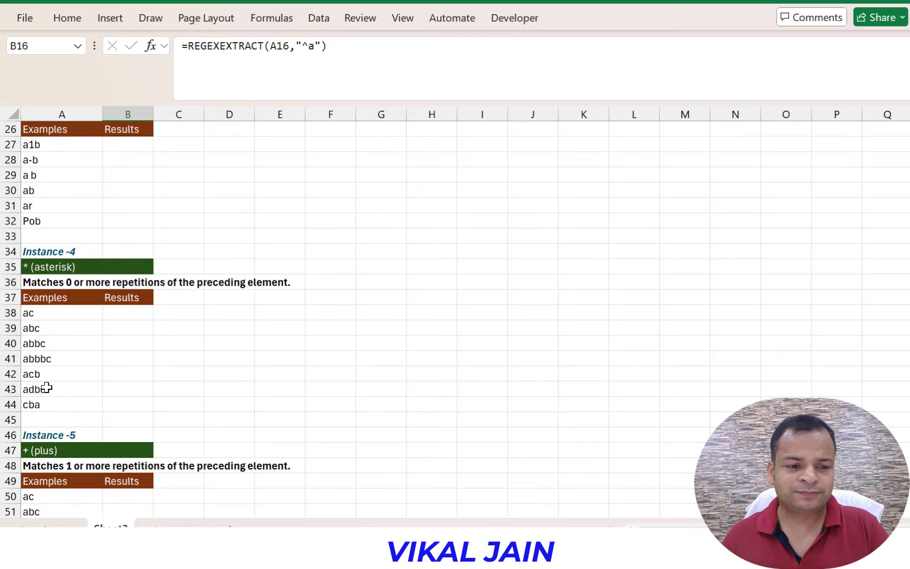
scroll(50, 388, down, 8)
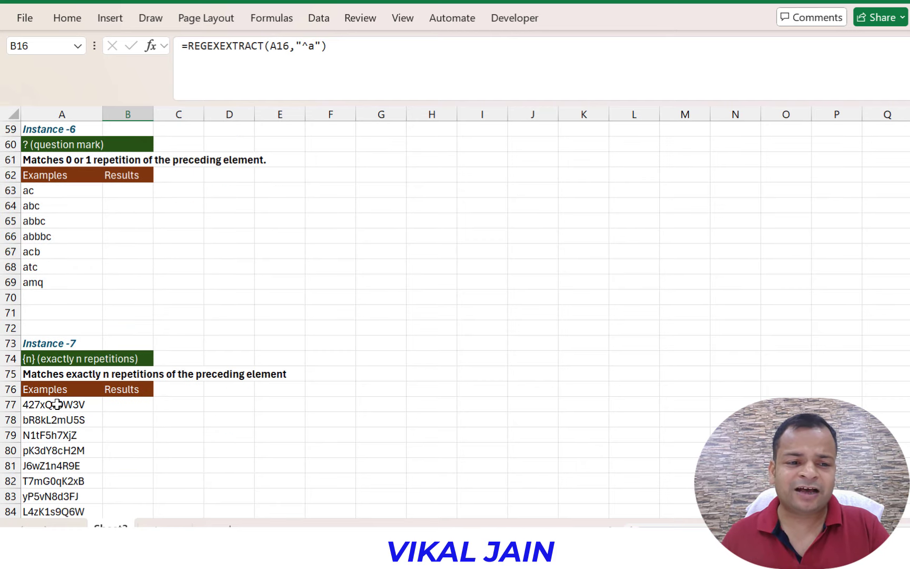
click(131, 315)
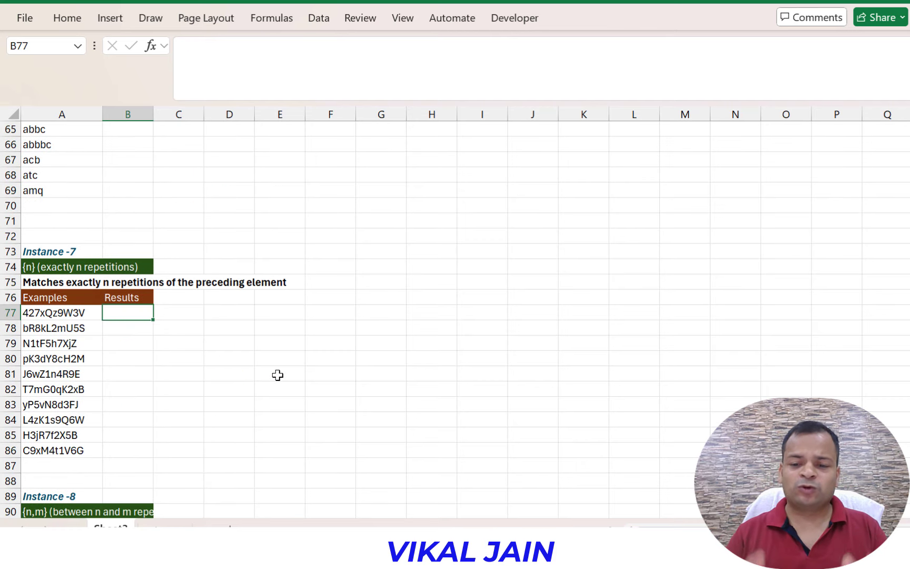
text(=reg)
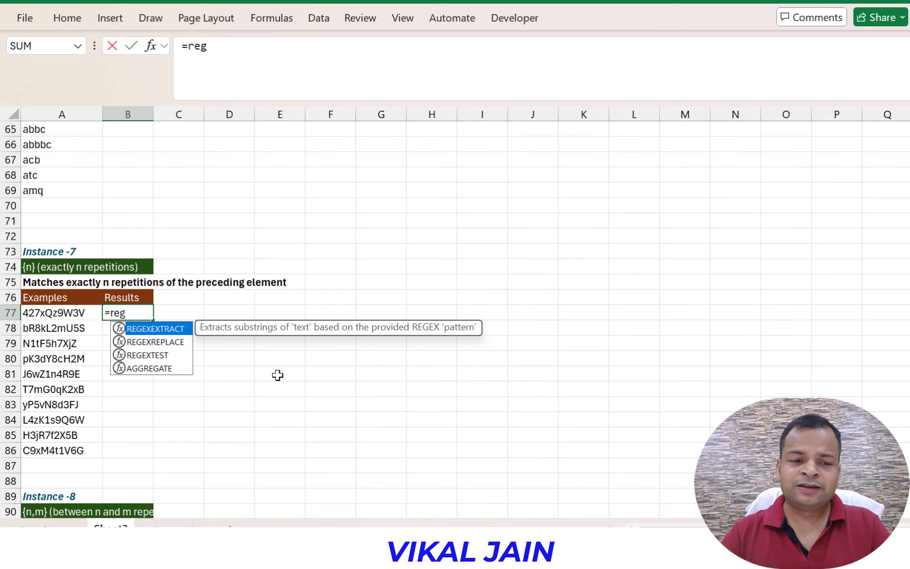
key(Tab)
key(Left)
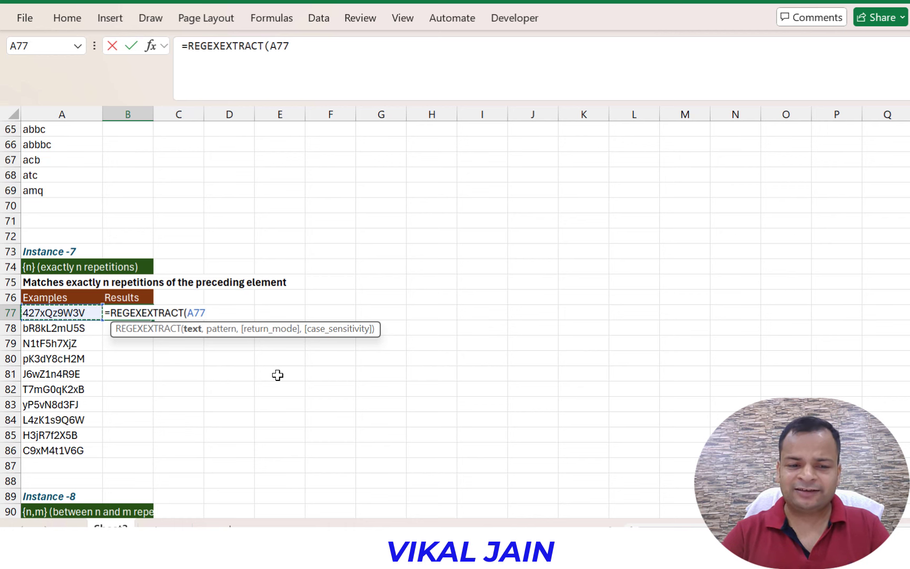
text(,"^1)
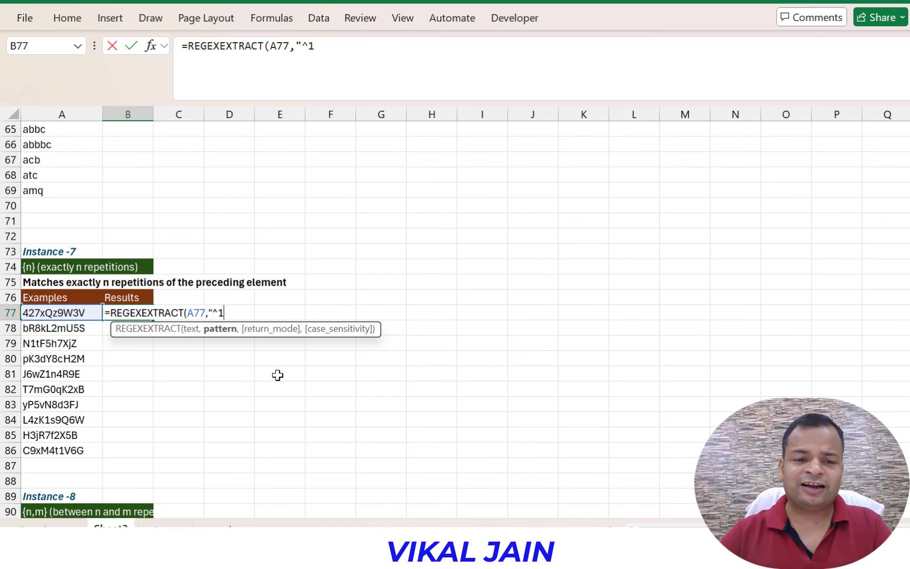
text())
key(Return)
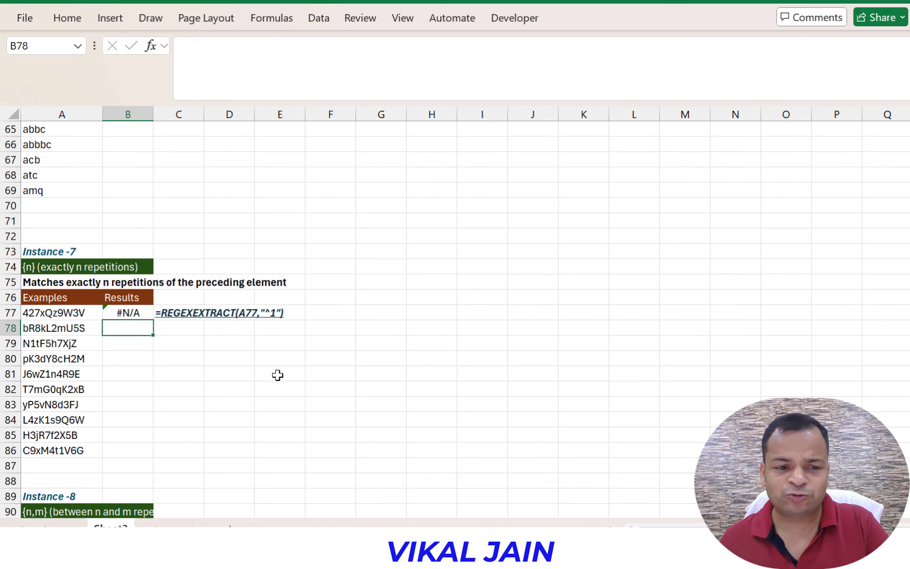
Fill the Instance -7 formula from B77 down to B86
click(111, 313)
drag(154, 320, 128, 456)
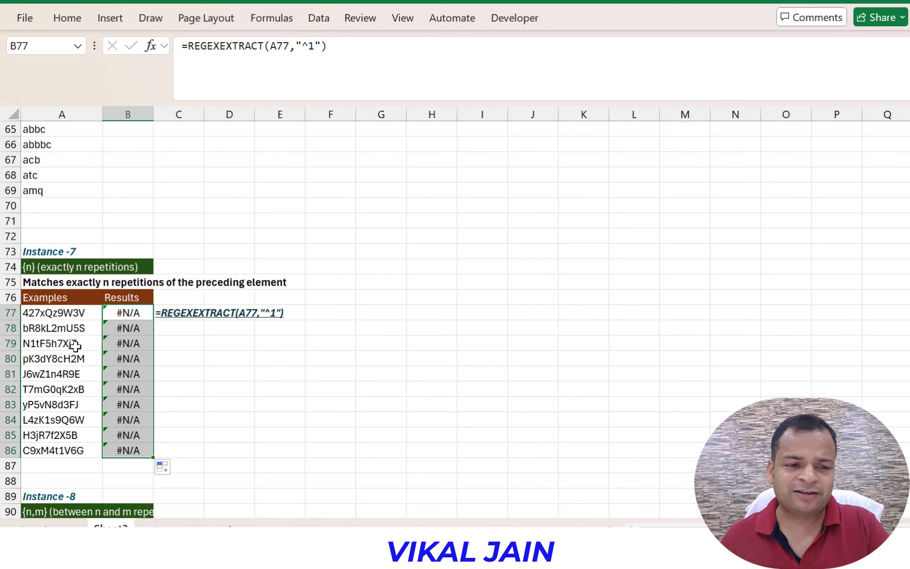
Insert a 1 at the start of the example text in cell A78
click(49, 315)
click(25, 327)
double_click(24, 327)
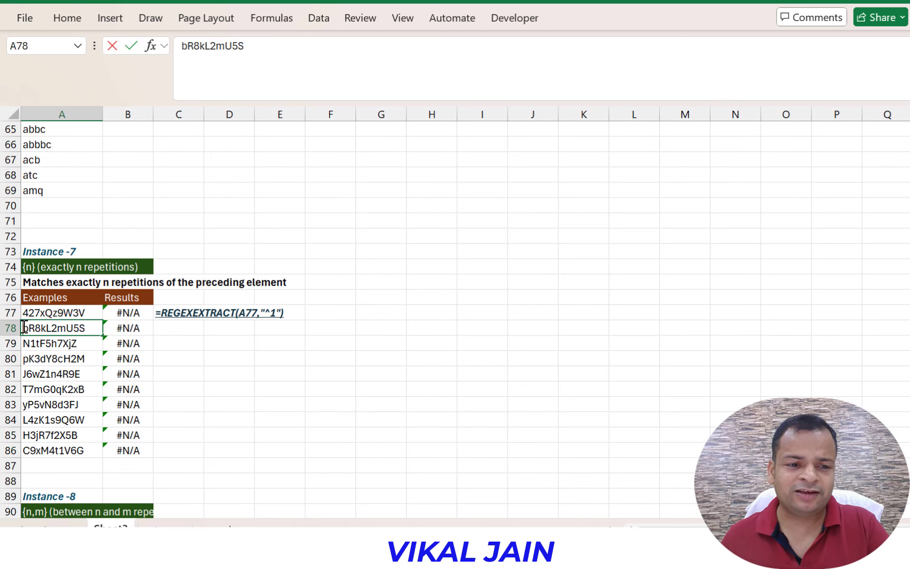
text(1)
click(216, 371)
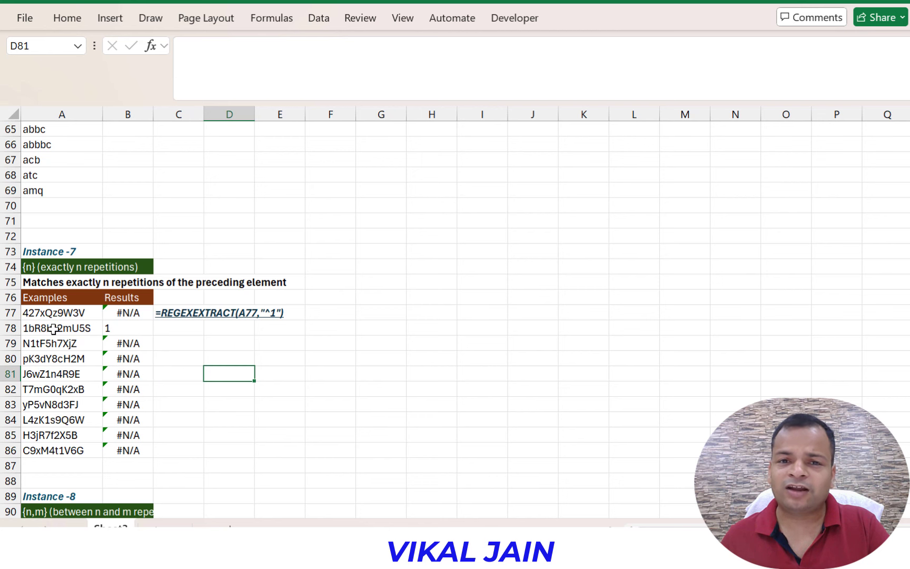
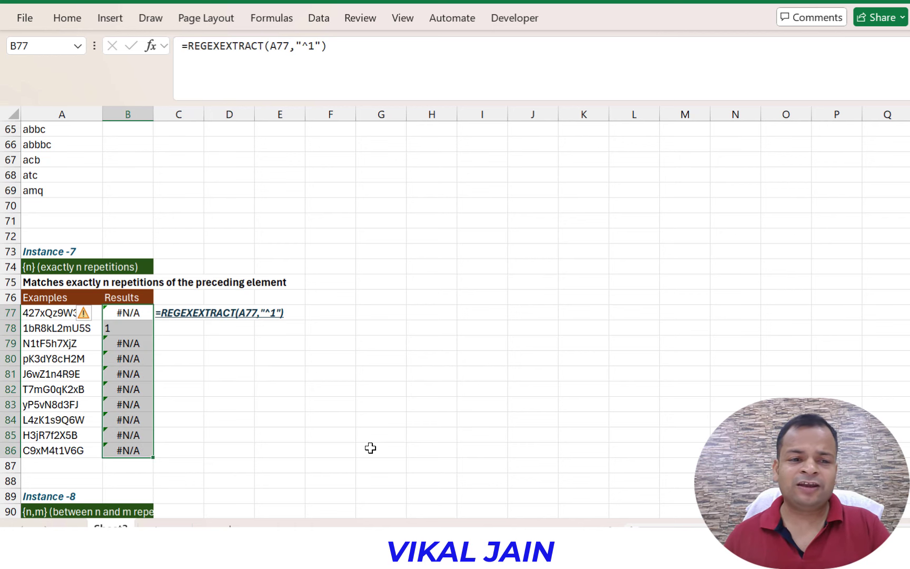
Clear the Instance -7 results in B77:B86
key(Delete)
Enter =REGEXEXTRACT(A27,"b$") in cell B27 of the dollar sign example
scroll(223, 378, up, 11)
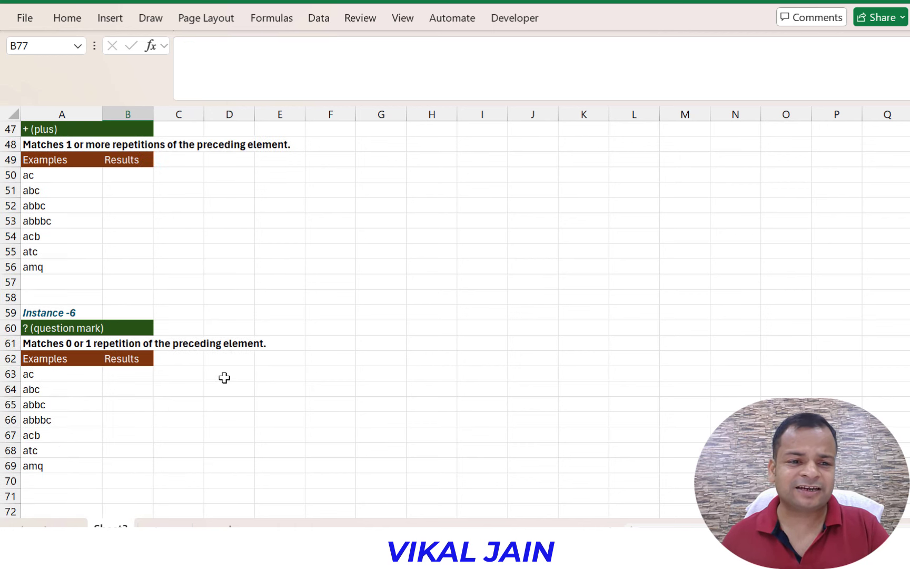
scroll(224, 377, up, 5)
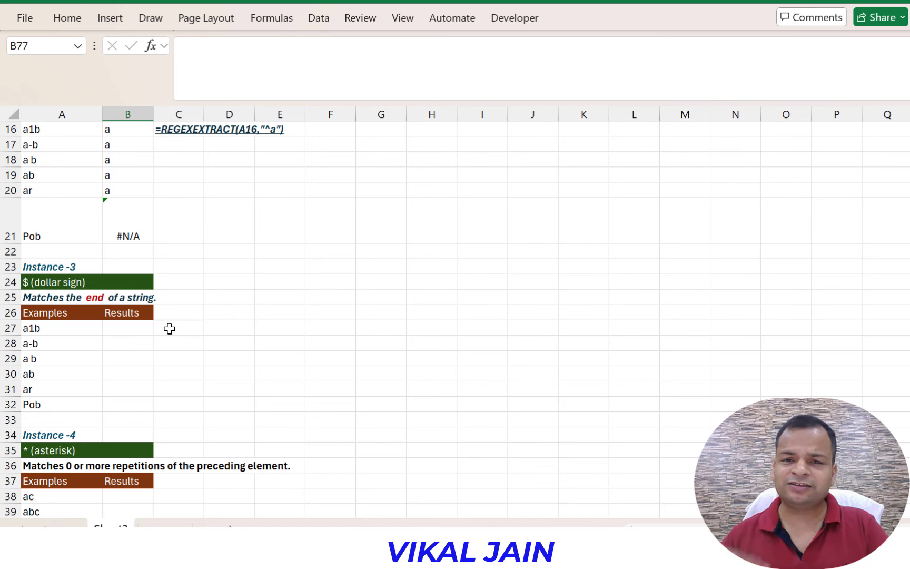
click(149, 328)
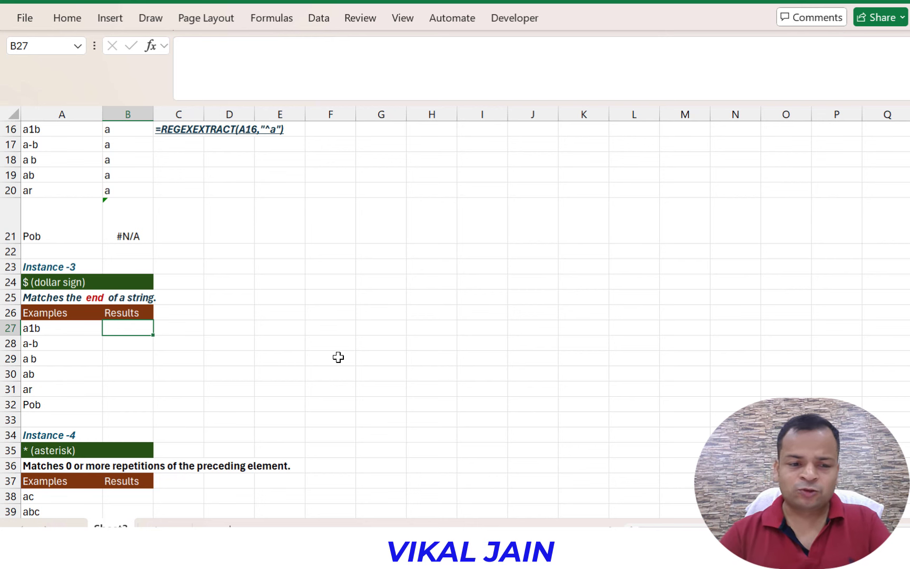
text(=reg)
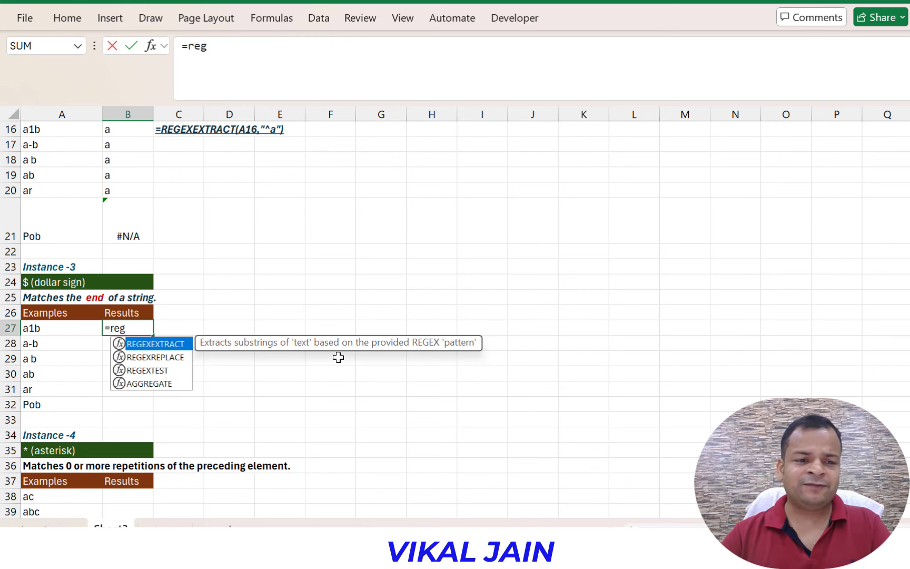
key(Tab)
key(Left)
text(,")
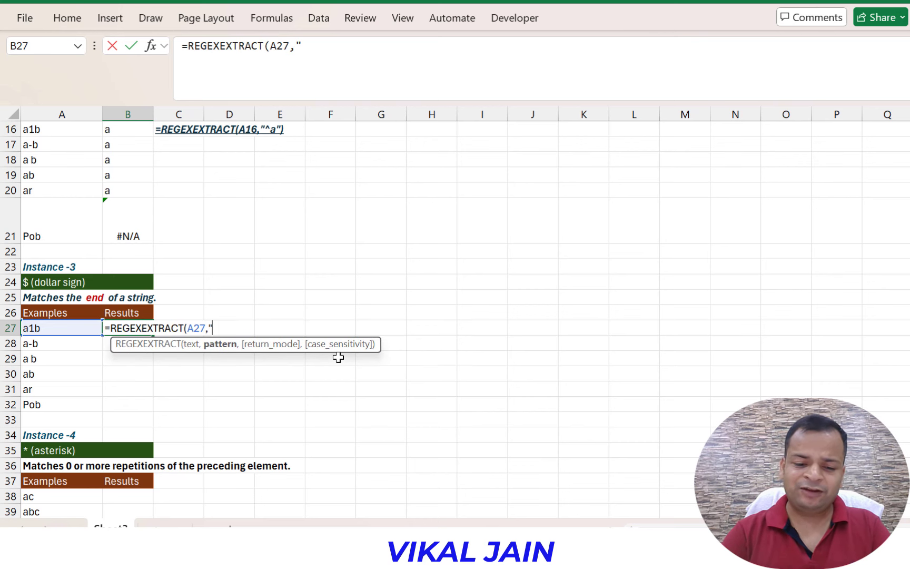
text(b$")
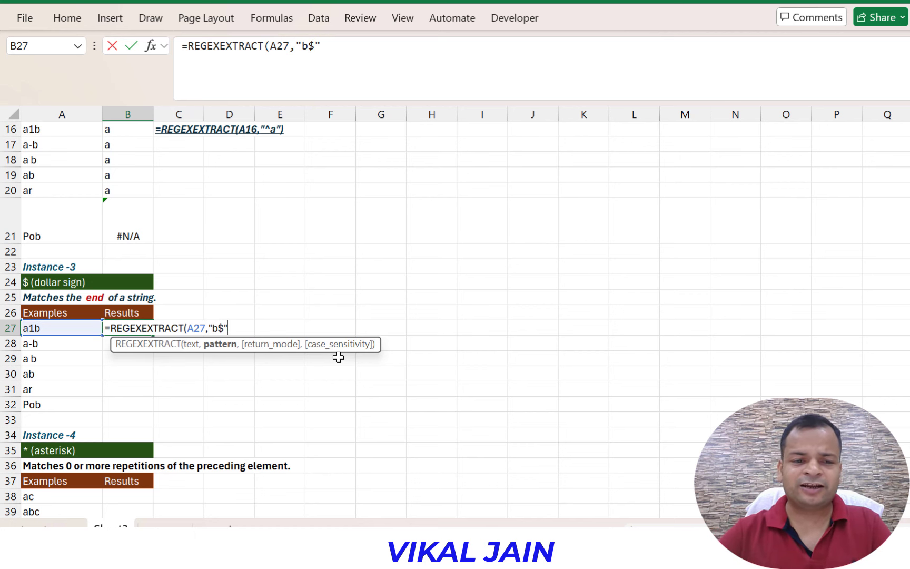
text())
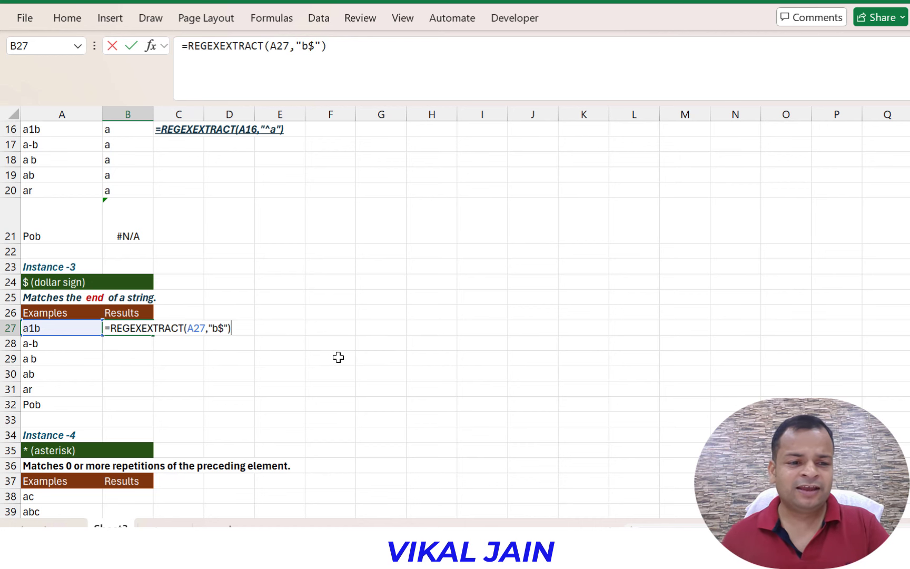
key(Return)
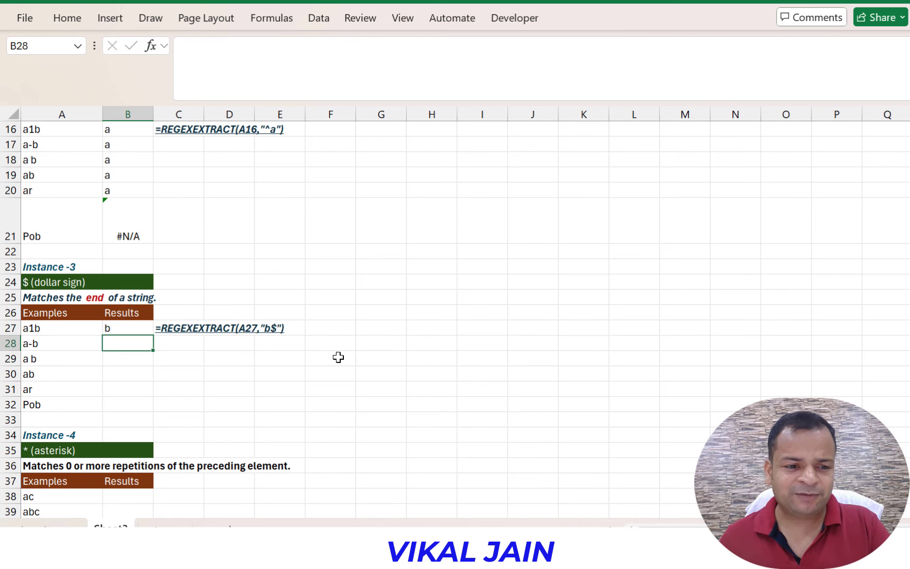
Fill the dollar sign formula from B27 down to B32 and check the last two rows
click(128, 327)
drag(150, 335, 133, 412)
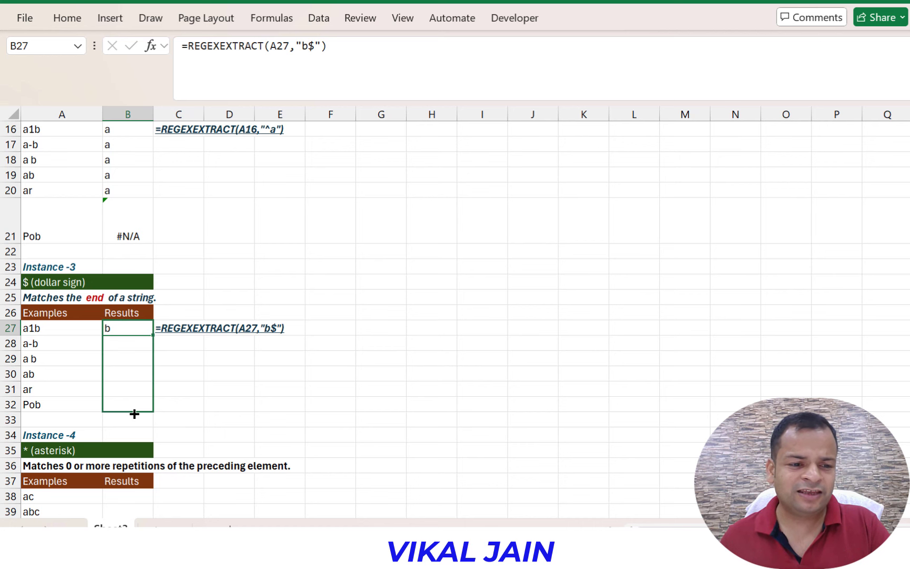
click(63, 391)
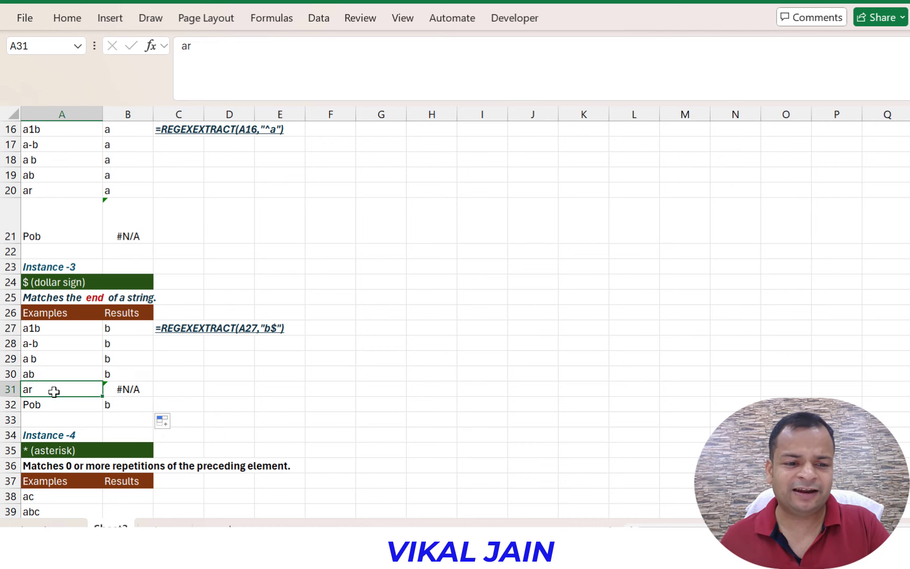
click(114, 402)
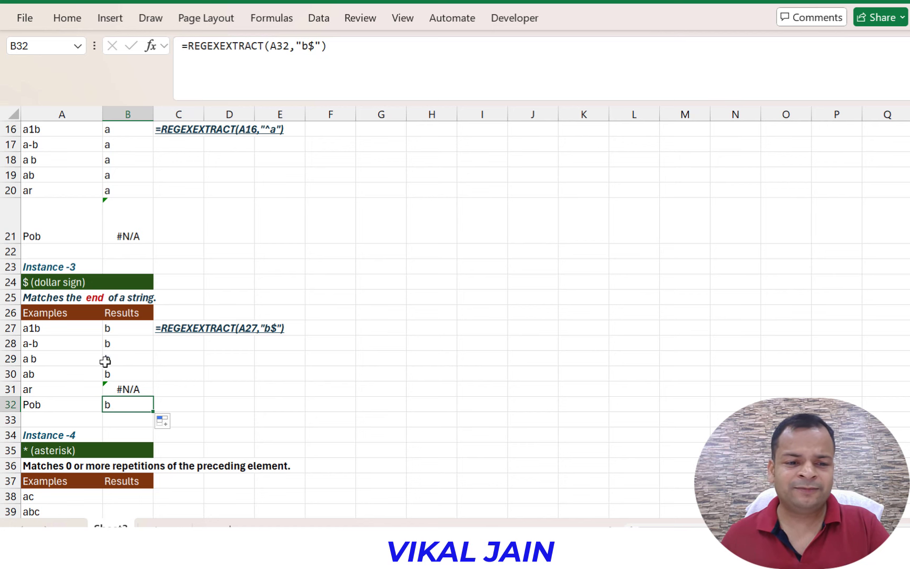
Enter =REGEXEXTRACT(A38,"ab*c") in cell B38 of the asterisk example
scroll(108, 362, down, 2)
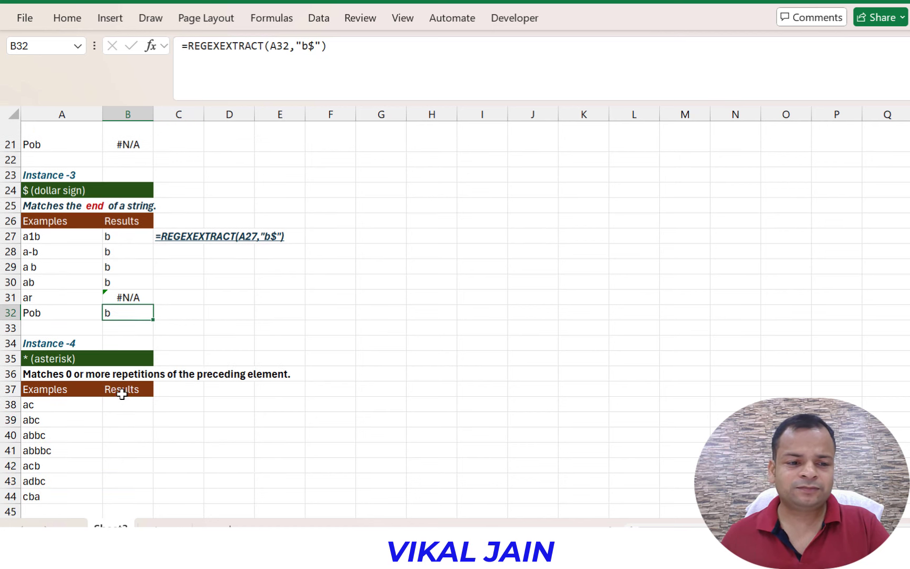
click(59, 375)
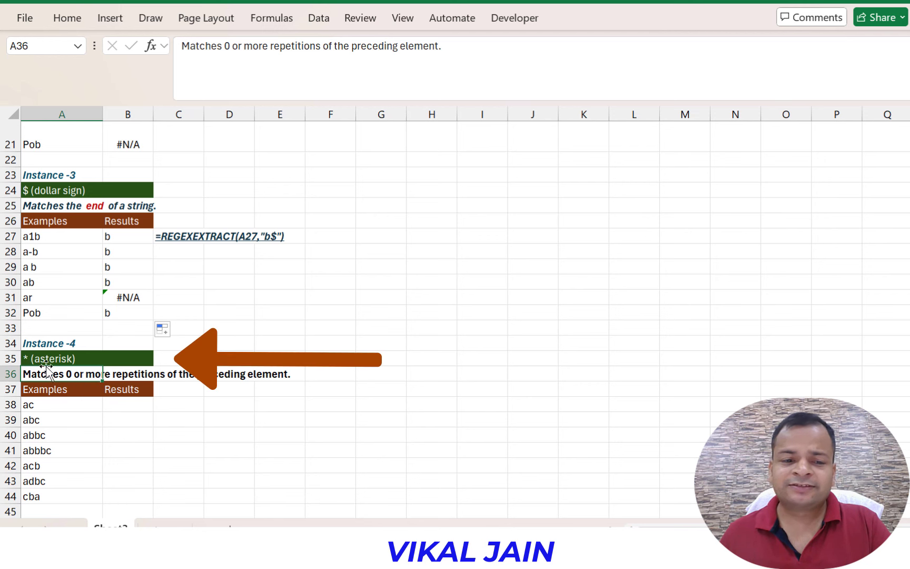
click(140, 404)
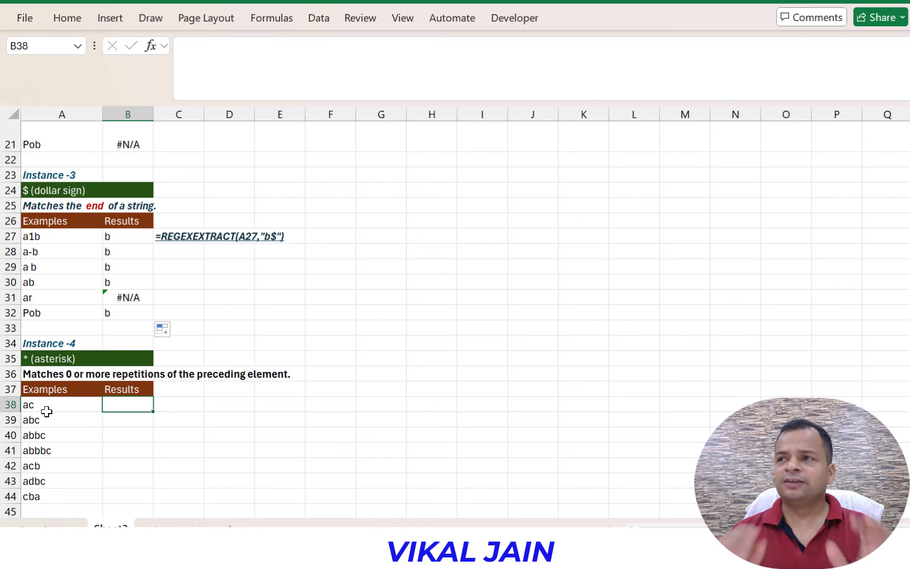
text(=)
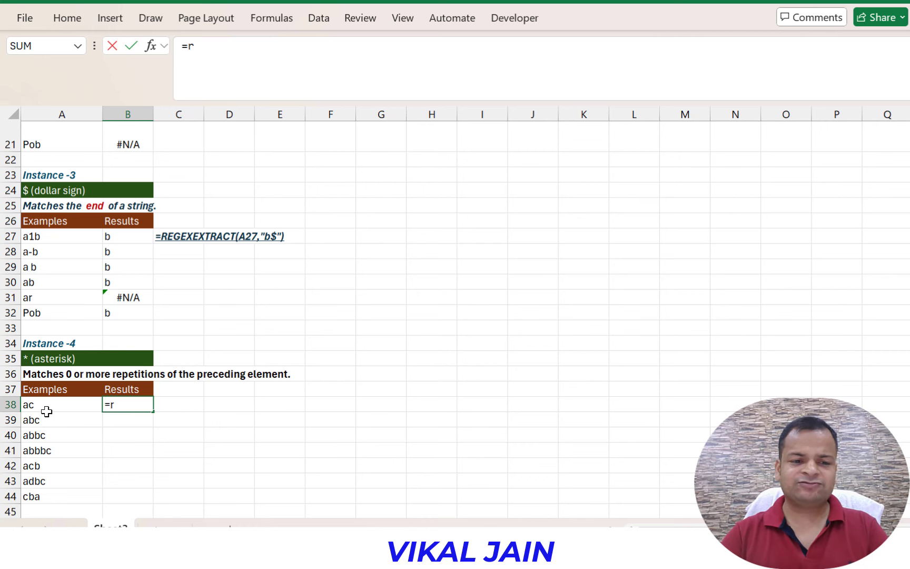
text(reg)
key(Tab)
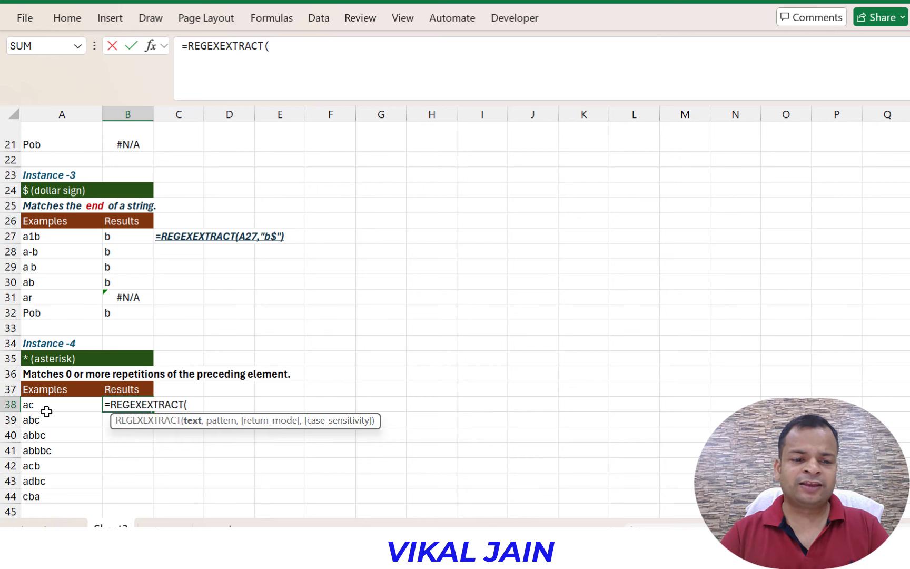
click(46, 411)
text(,"abc)
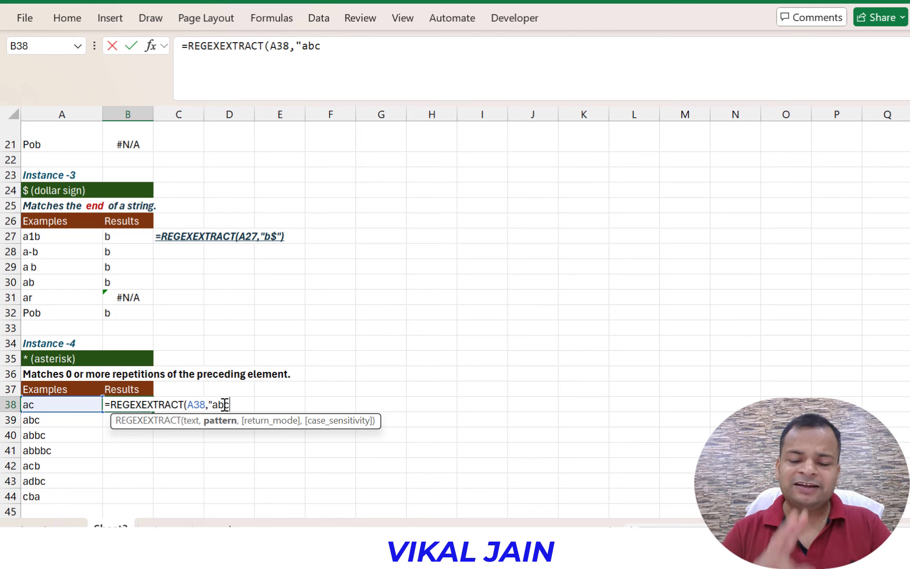
text(*)
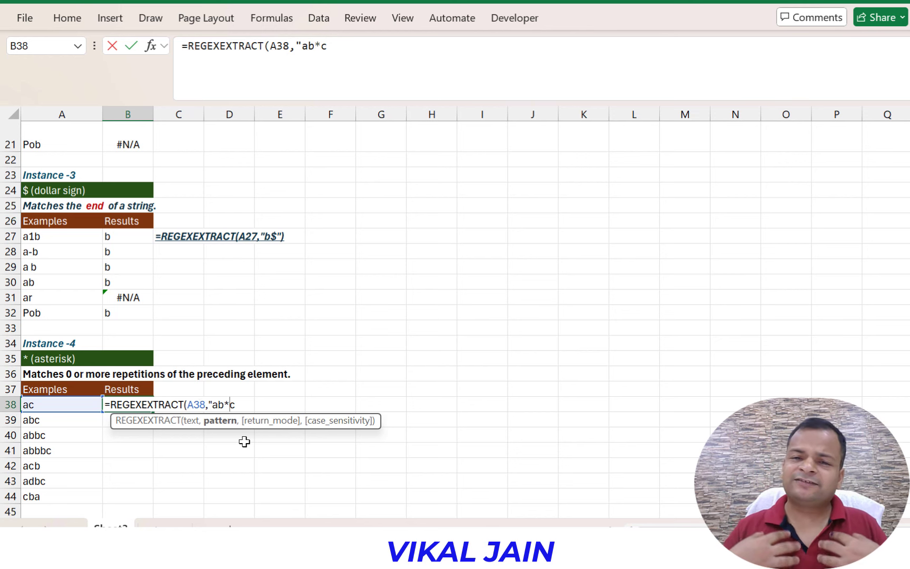
click(244, 406)
text("))
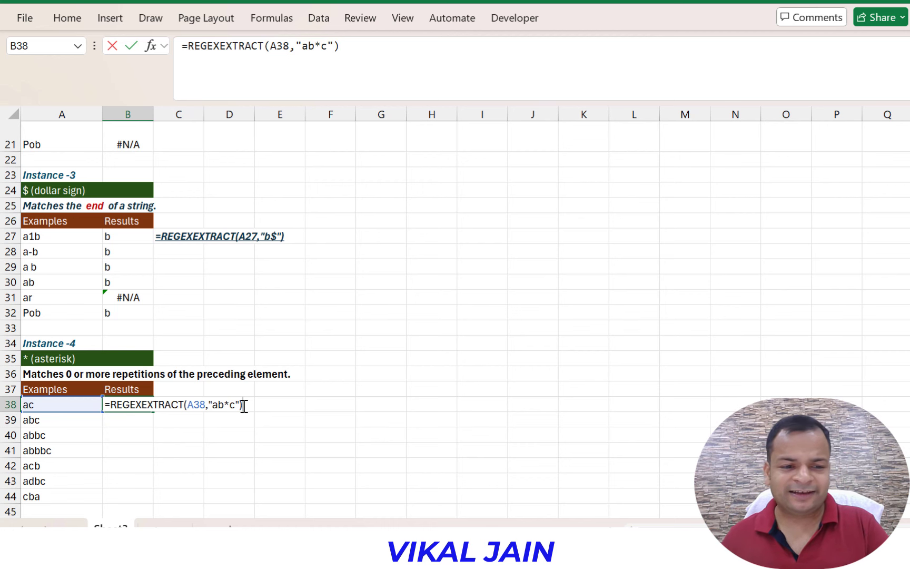
key(Return)
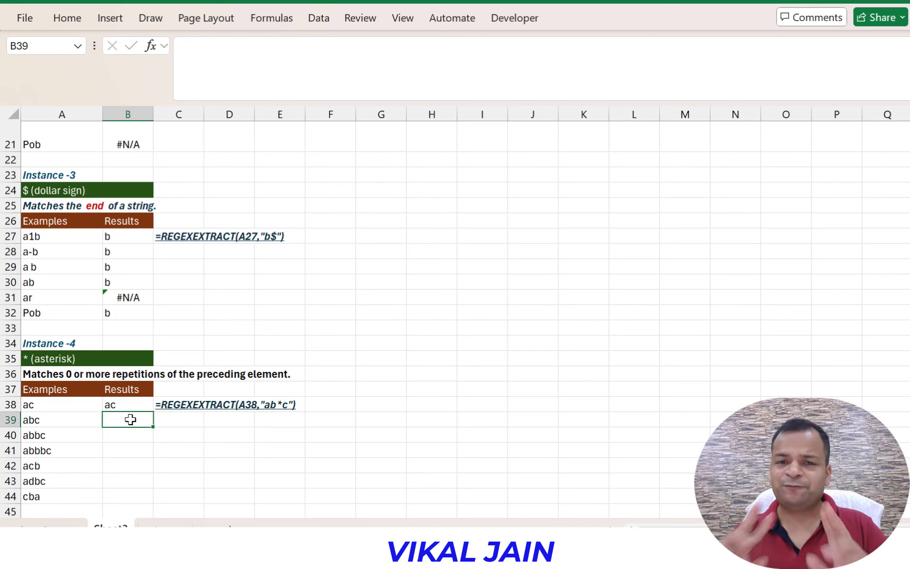
Fill the asterisk formula from B38 down to B44
click(74, 405)
click(126, 405)
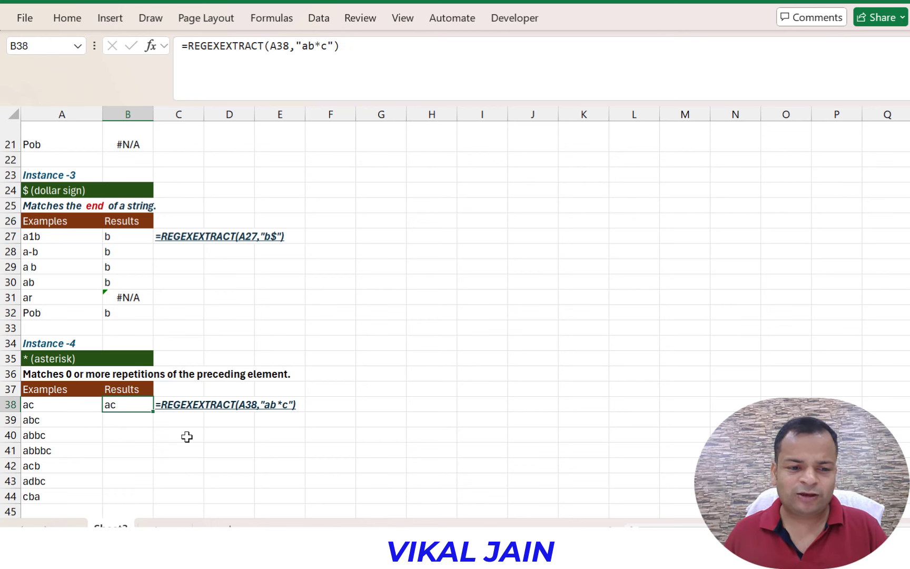
drag(152, 411, 138, 498)
Compare the asterisk example texts with their extracted results in rows 39 to 42
click(94, 419)
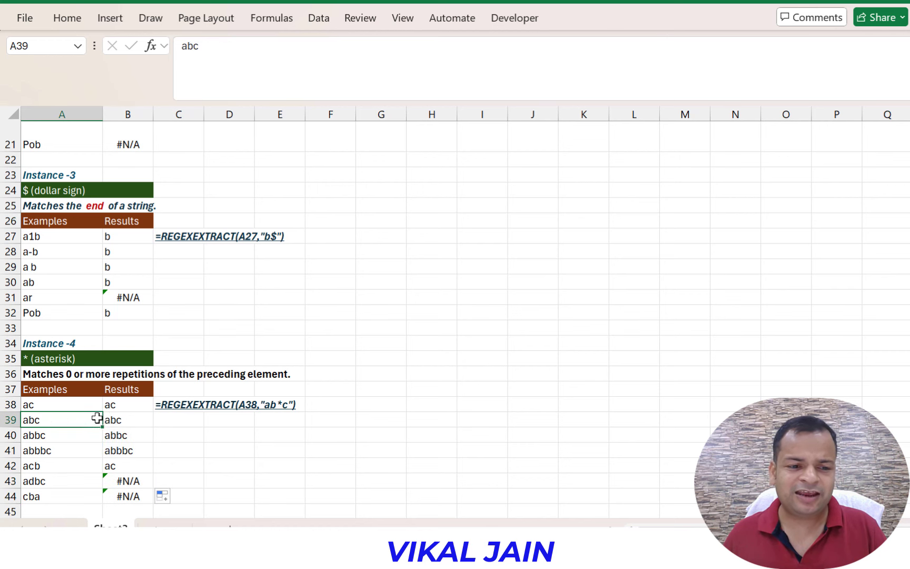
click(60, 435)
click(135, 435)
click(56, 449)
click(113, 450)
click(47, 466)
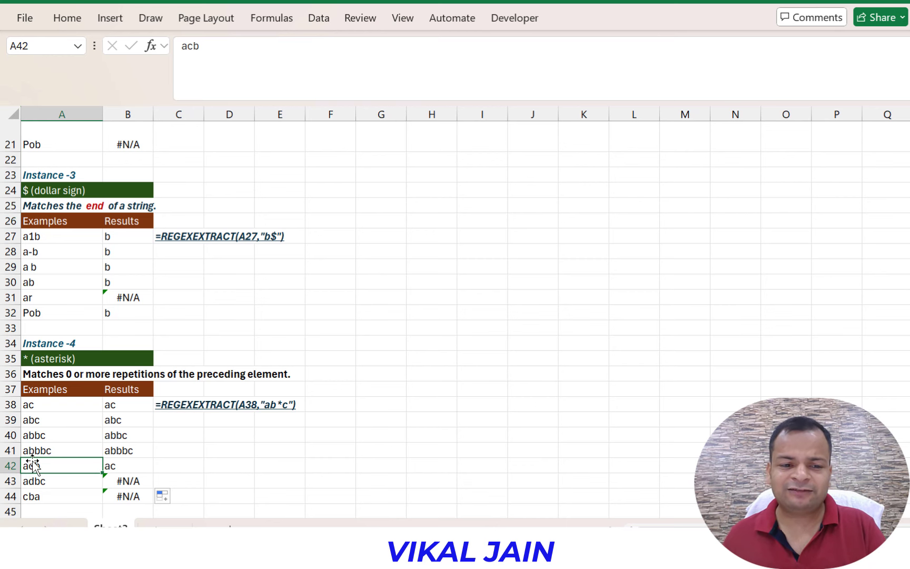
click(123, 471)
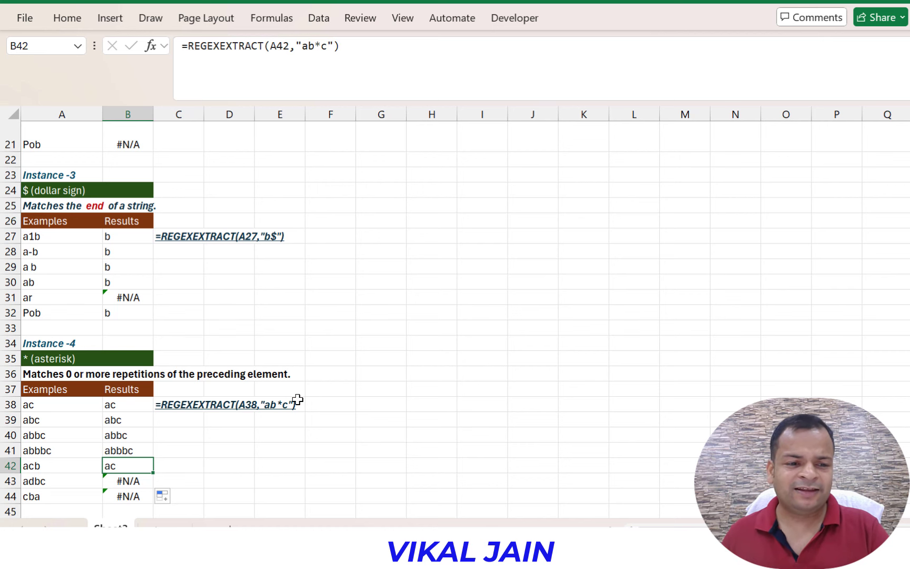
Try to enter =REGEXEXTRACT(A50,"Ab+c) in cell B50 of the plus example
scroll(301, 375, down, 4)
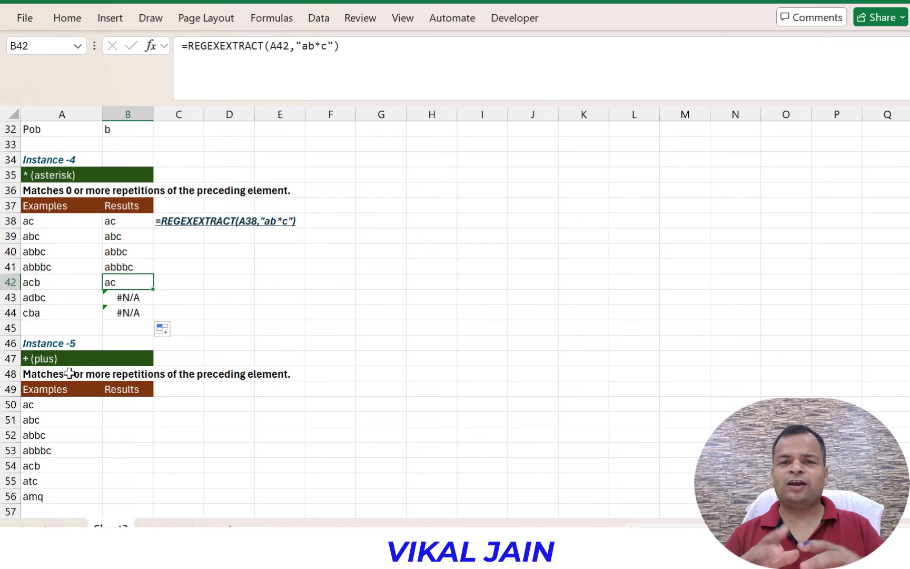
click(122, 403)
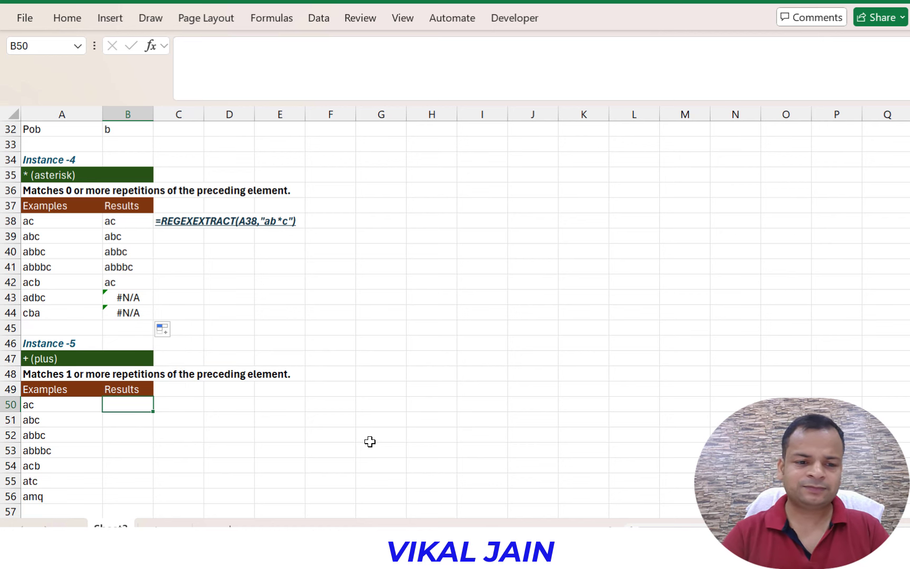
text(=reg)
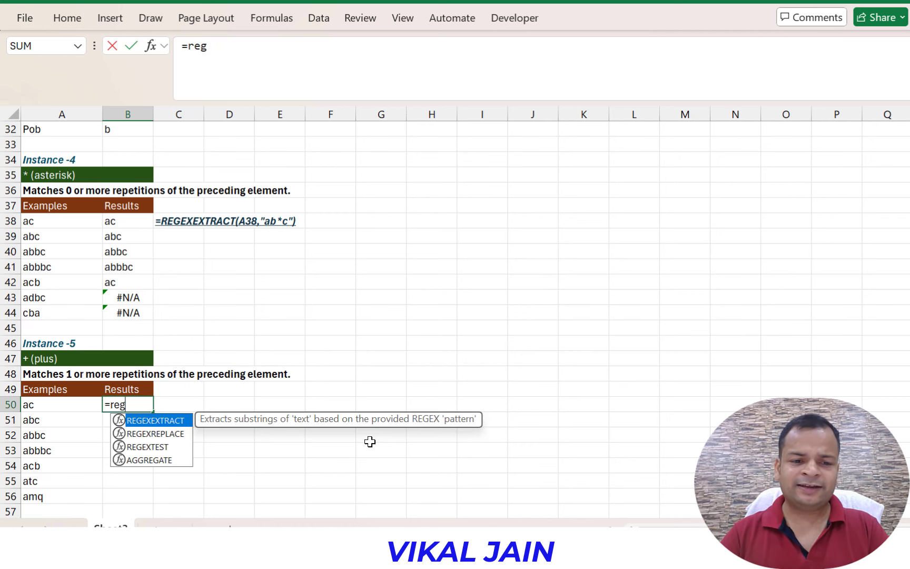
key(Tab)
key(Left)
text(,")
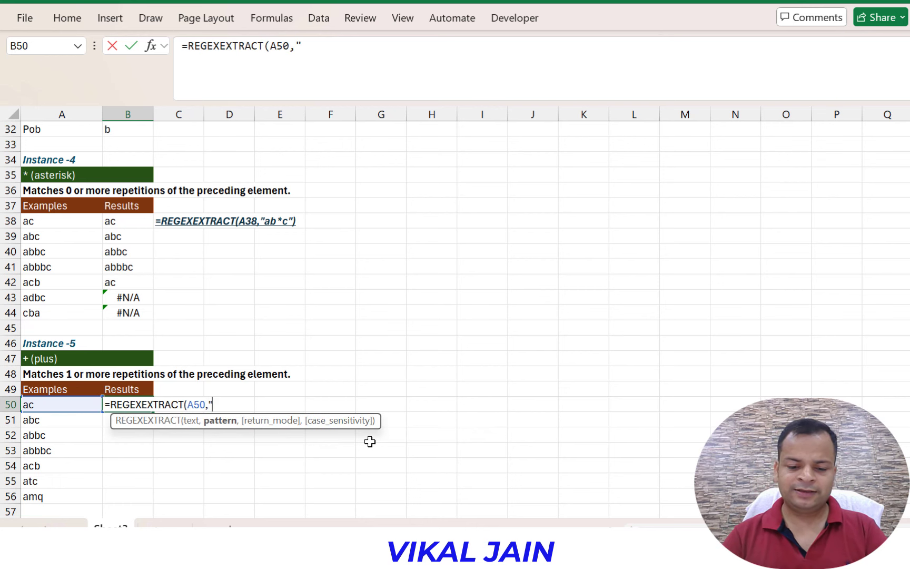
text(A)
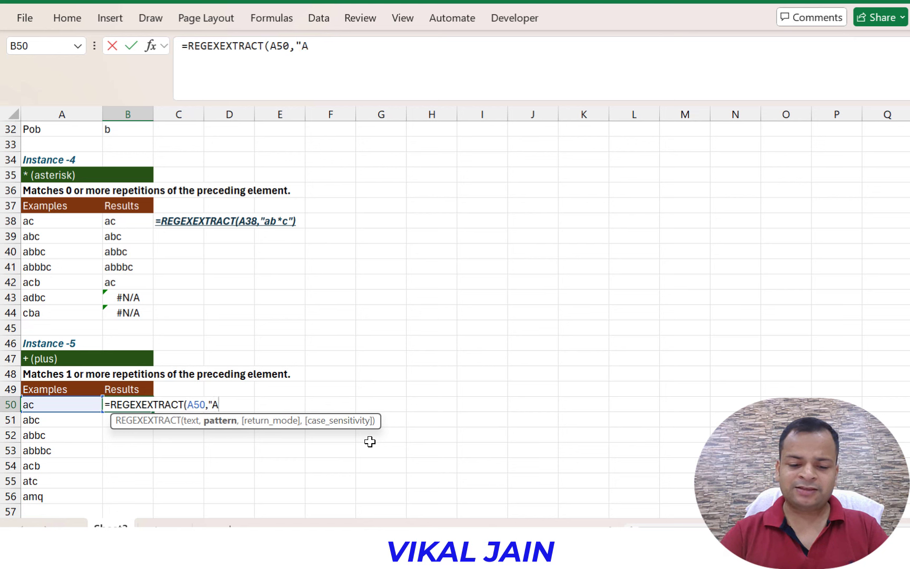
text(b+c)
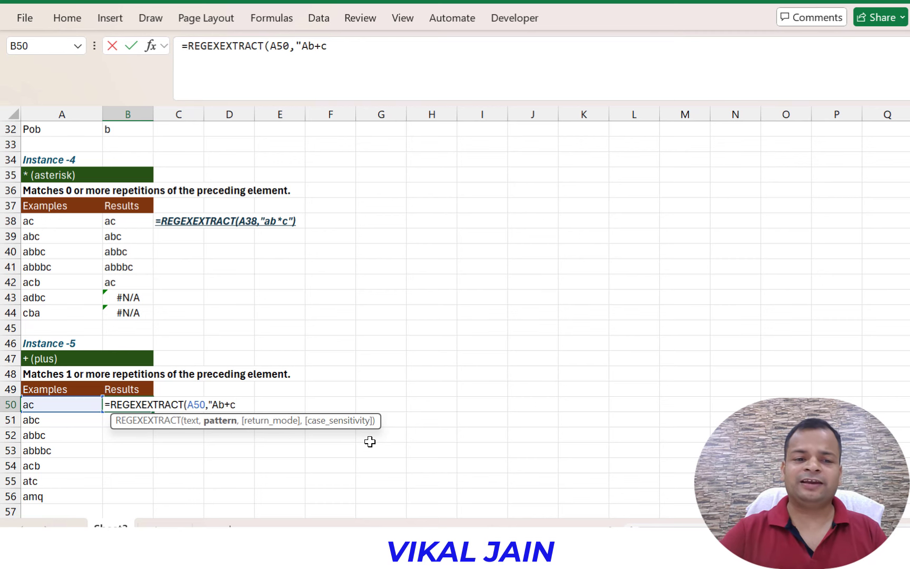
text())
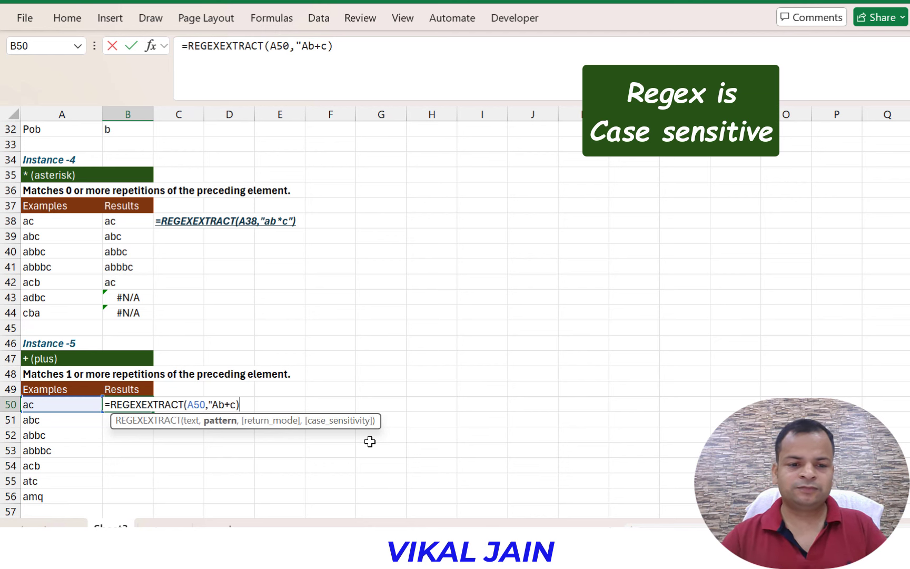
key(Return)
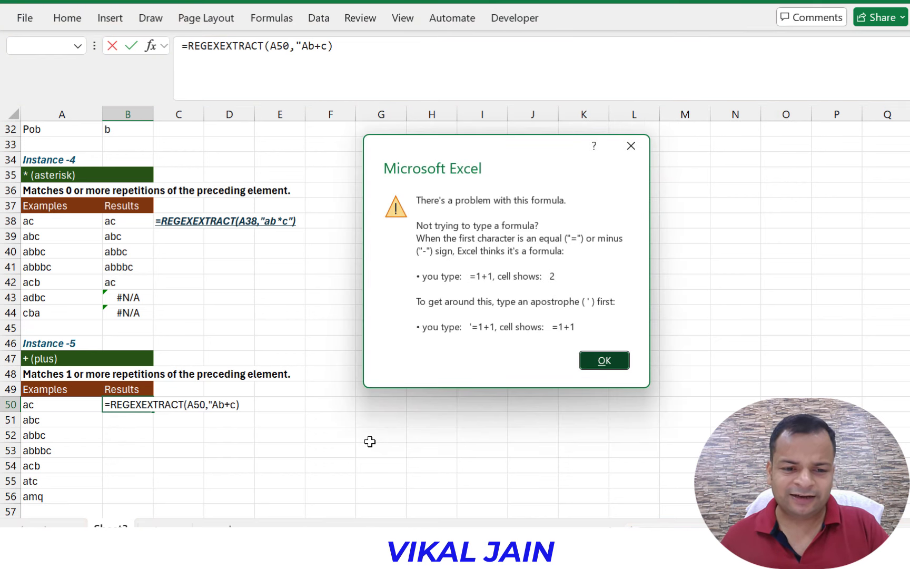
Add the missing closing quotation mark after Ab+c in the B50 formula and enter it
key(Return)
key(Left)
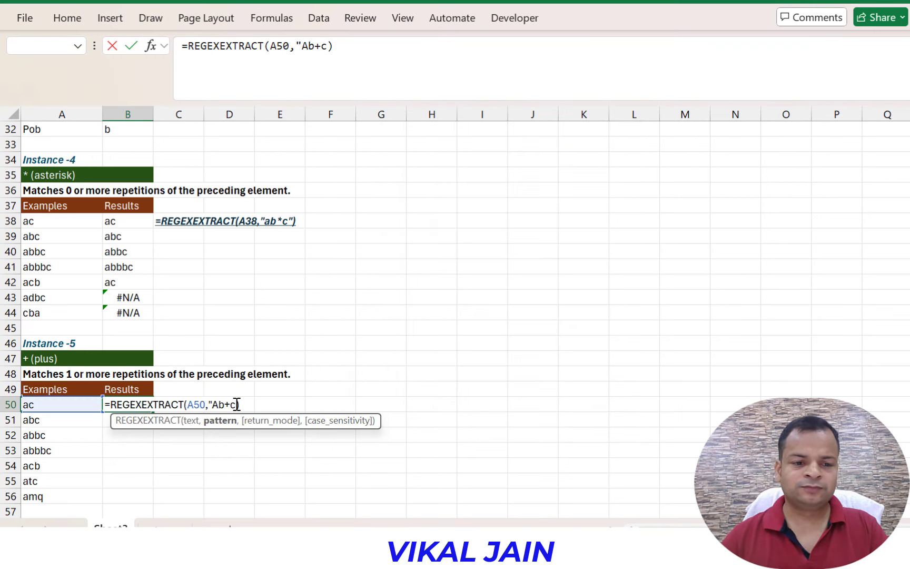
text(")
key(Return)
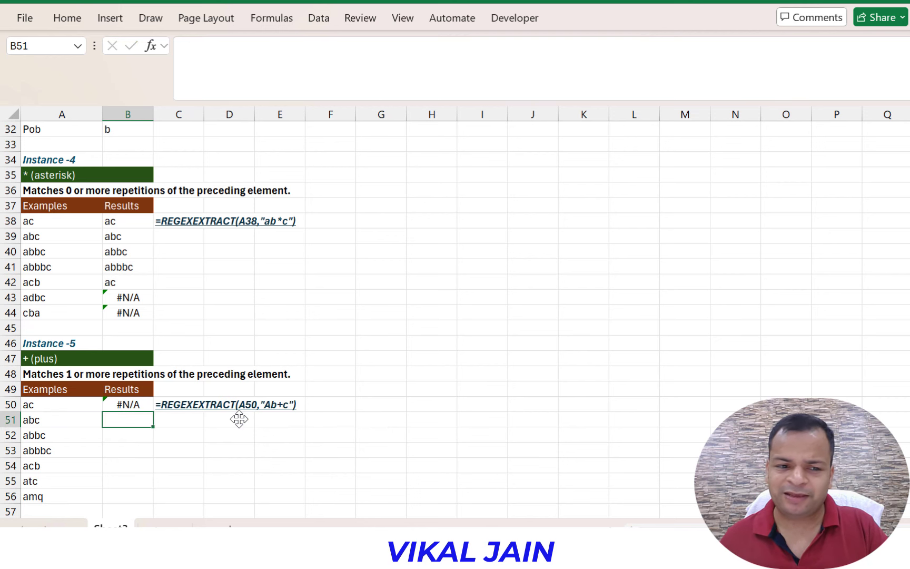
Fill the "Ab+c" formula from B50 down to B56
click(61, 404)
click(122, 403)
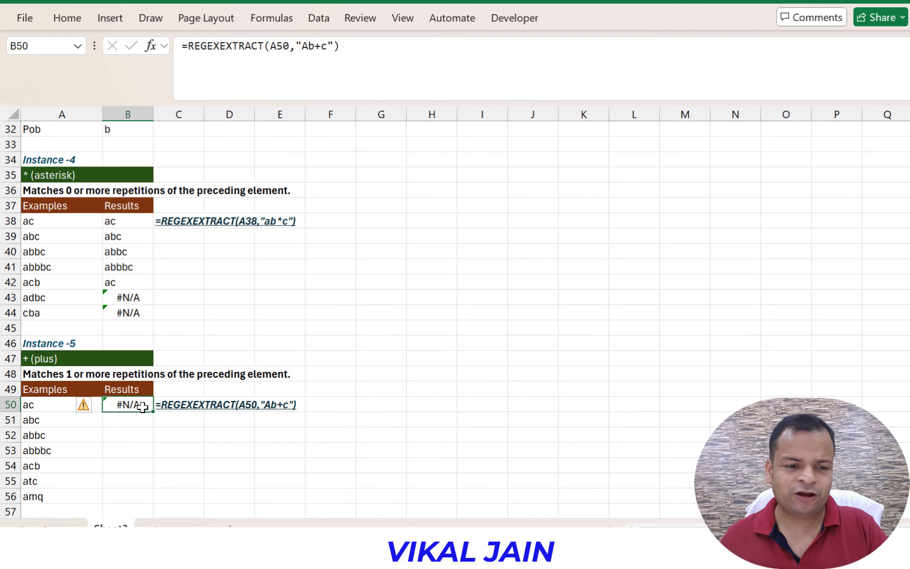
drag(153, 413, 123, 500)
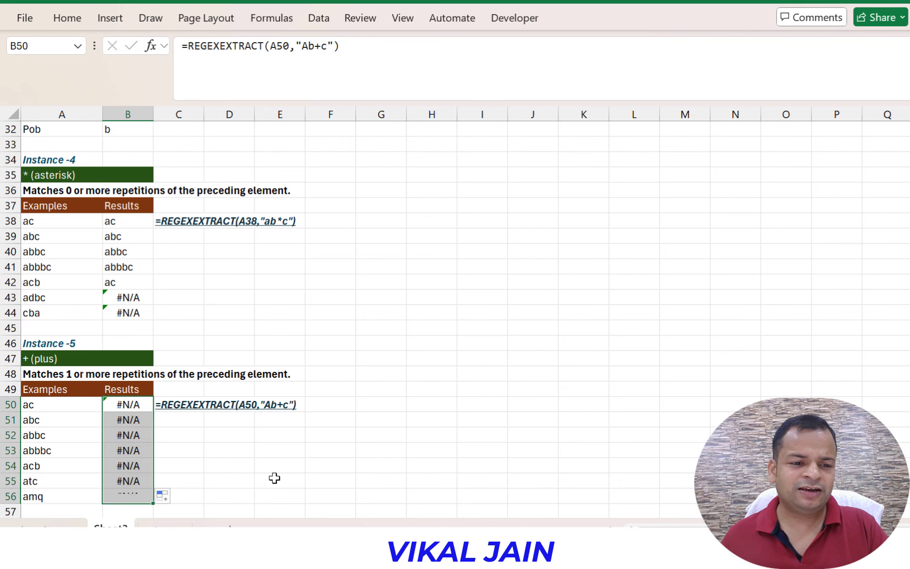
Change the pattern in B50 to lowercase "ab+c" and fill the corrected formula down to B56
scroll(275, 477, down, 1)
click(127, 359)
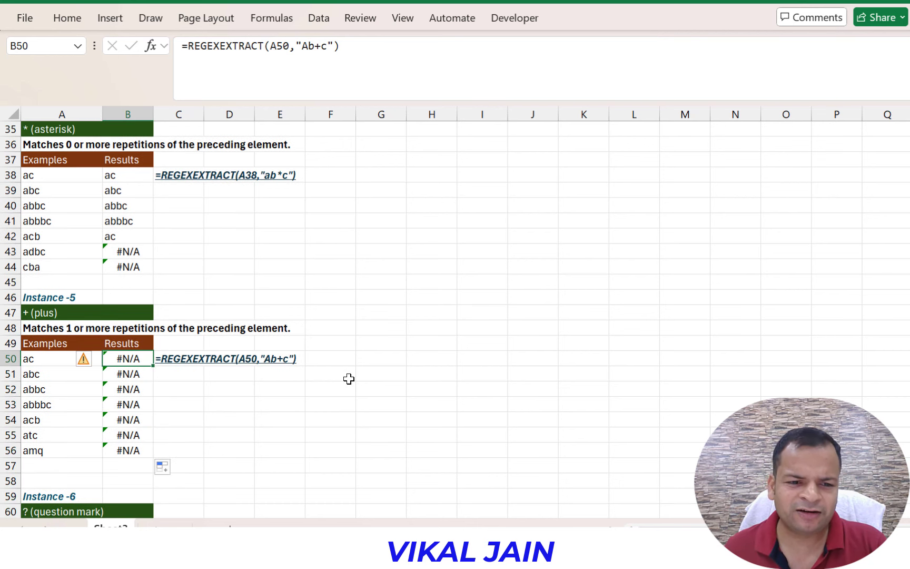
key(F2)
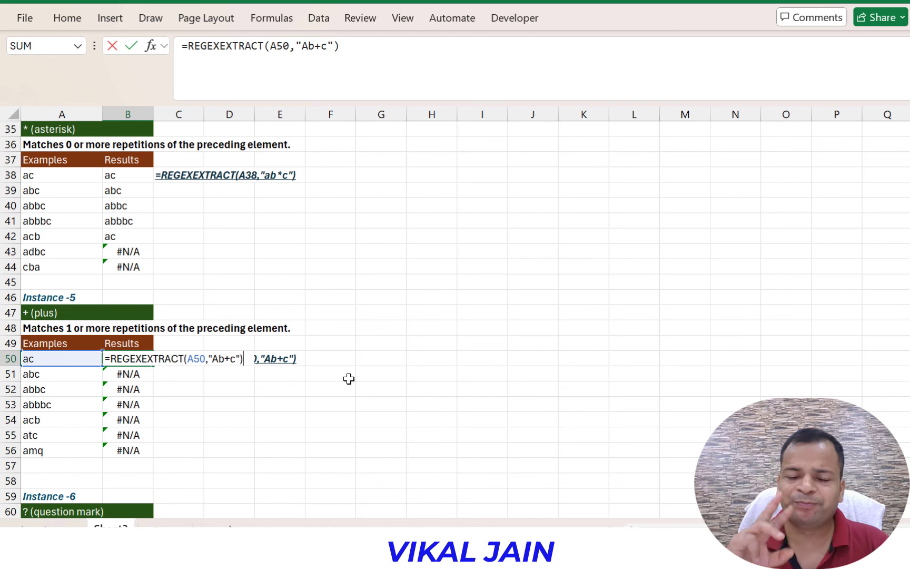
click(224, 363)
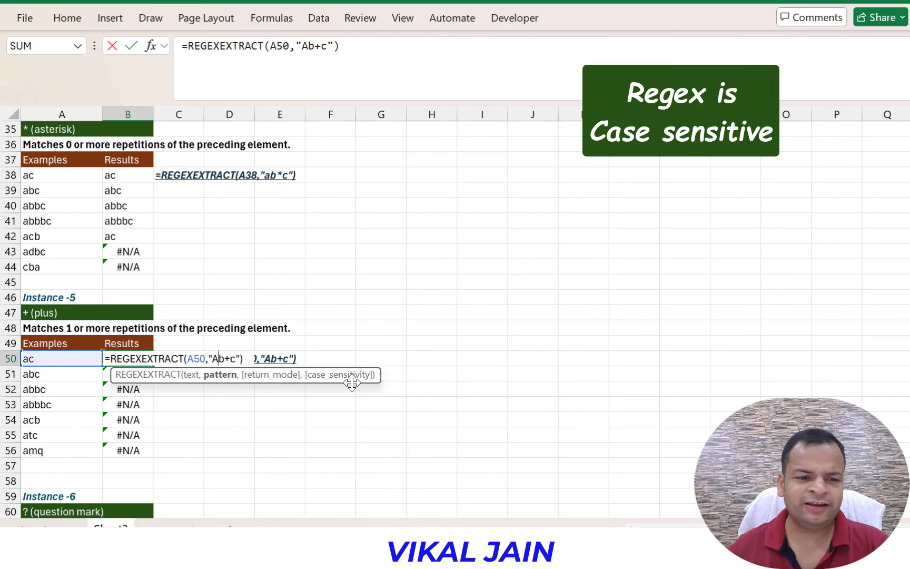
key(BackSpace)
text(a)
key(Return)
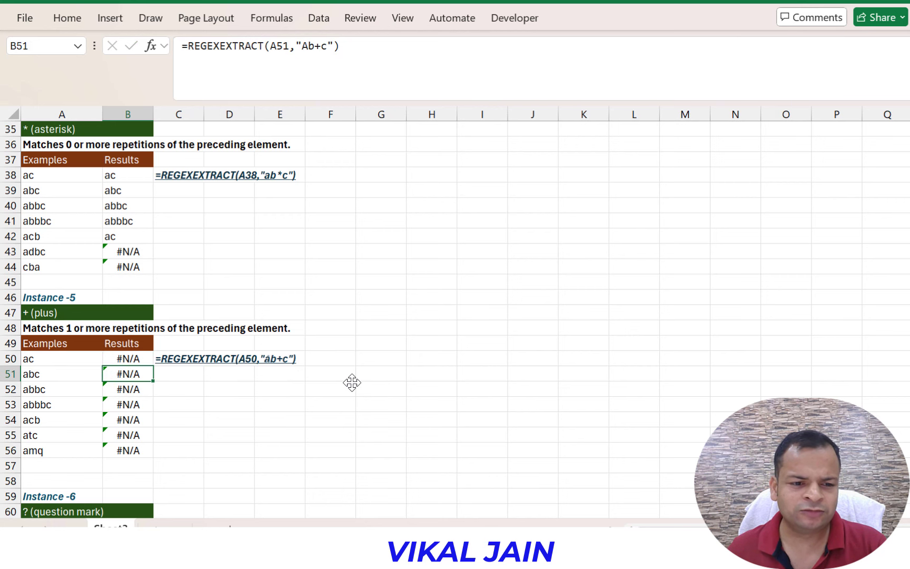
click(141, 356)
drag(153, 366, 142, 458)
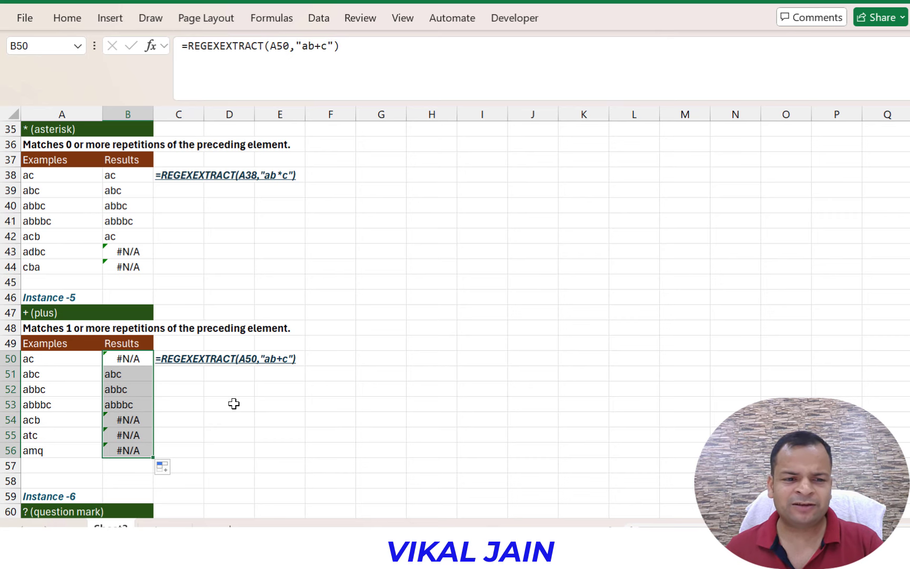
Enter =REGEXEXTRACT(A63,"ab?c") in cell B63 of the question mark example
scroll(234, 403, down, 4)
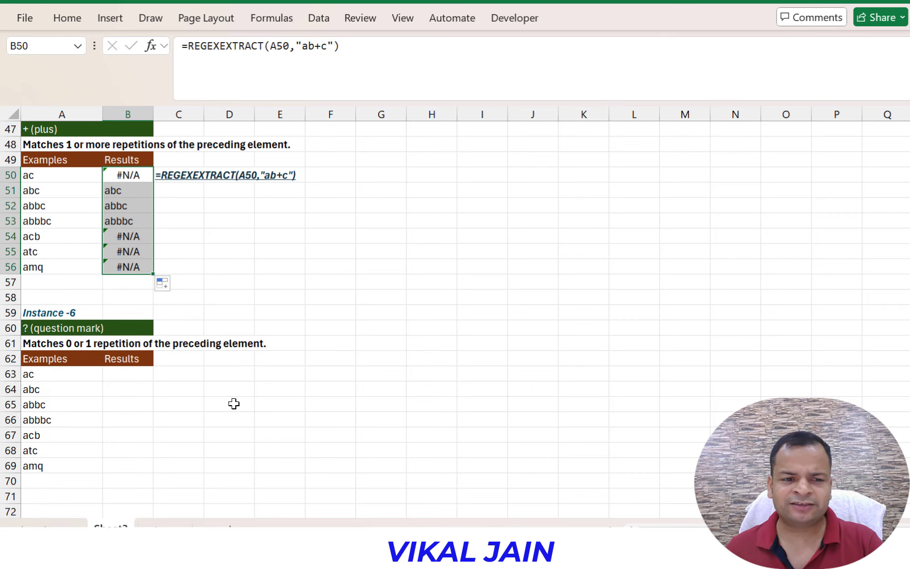
click(78, 314)
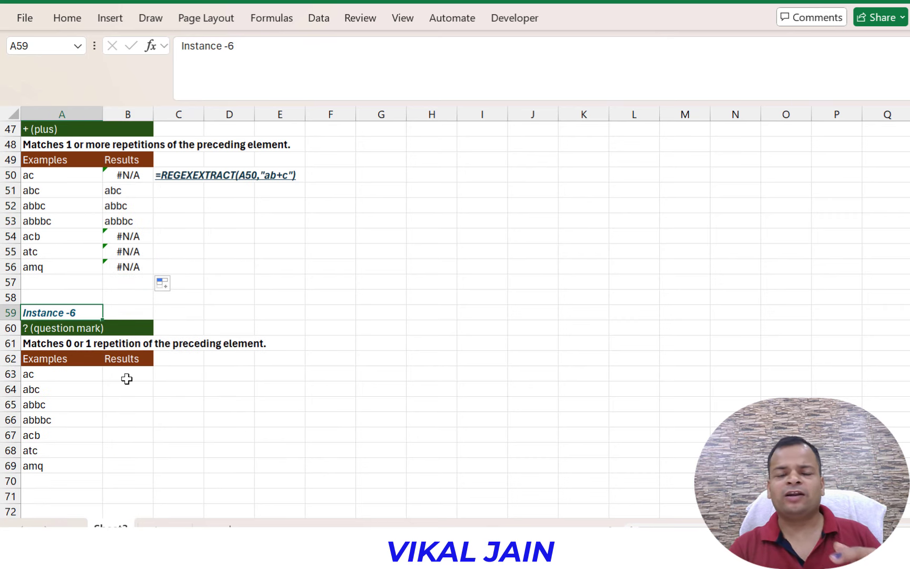
click(128, 376)
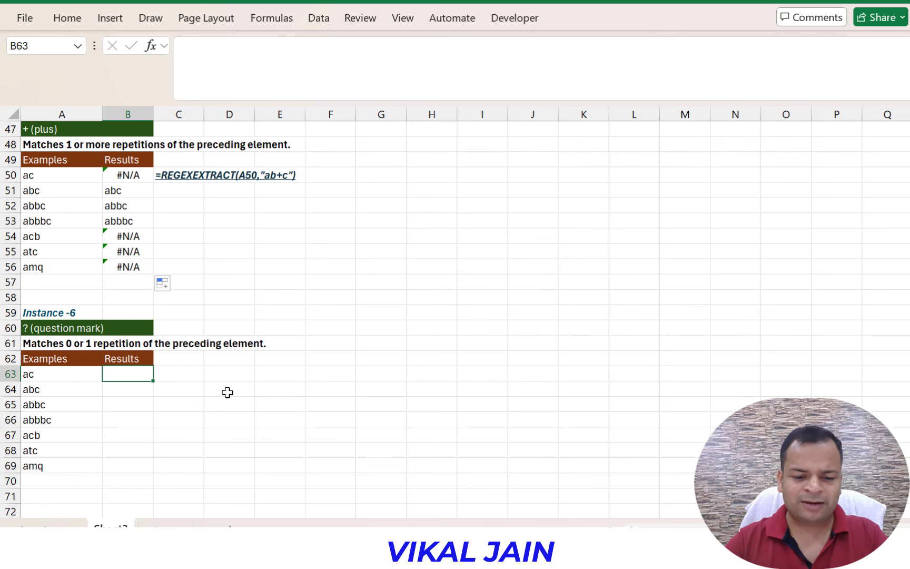
text(=)
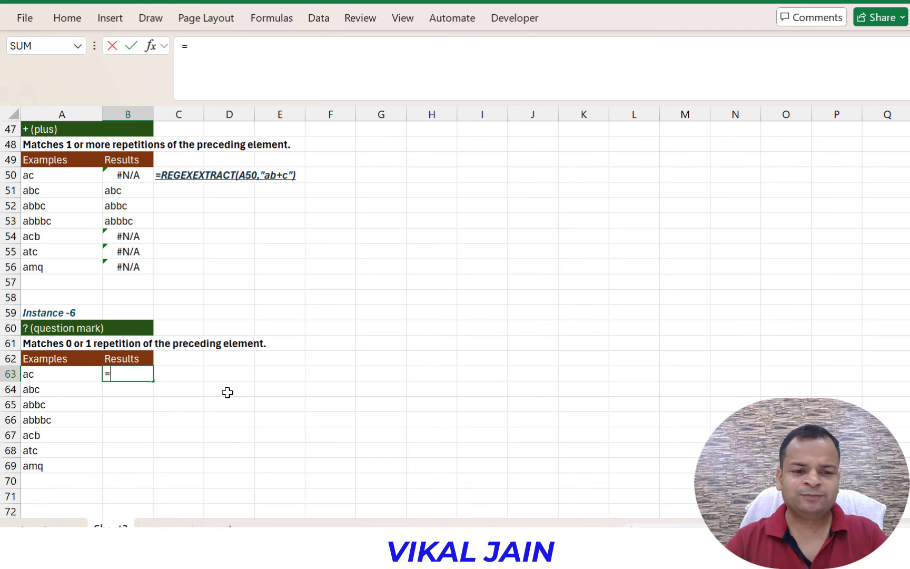
text(reg)
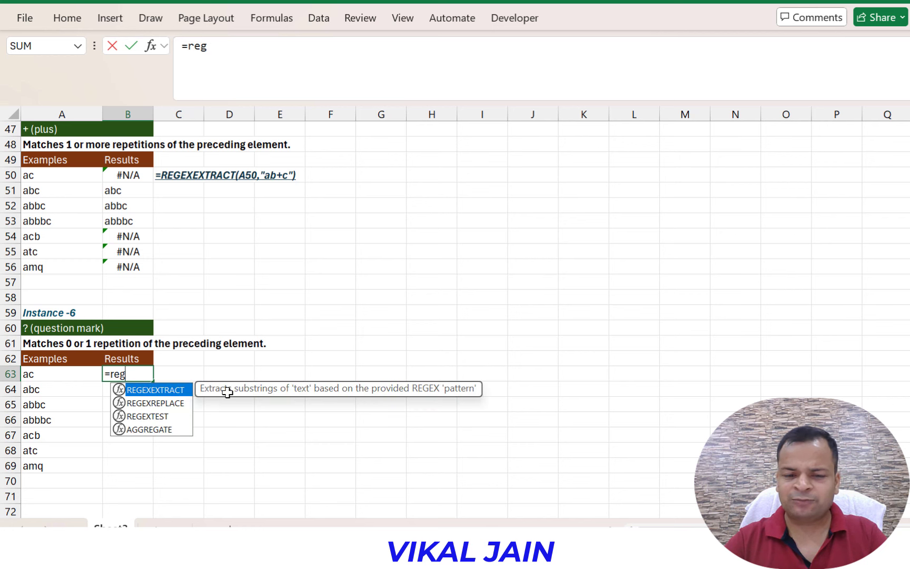
key(Tab)
key(Left)
text(,")
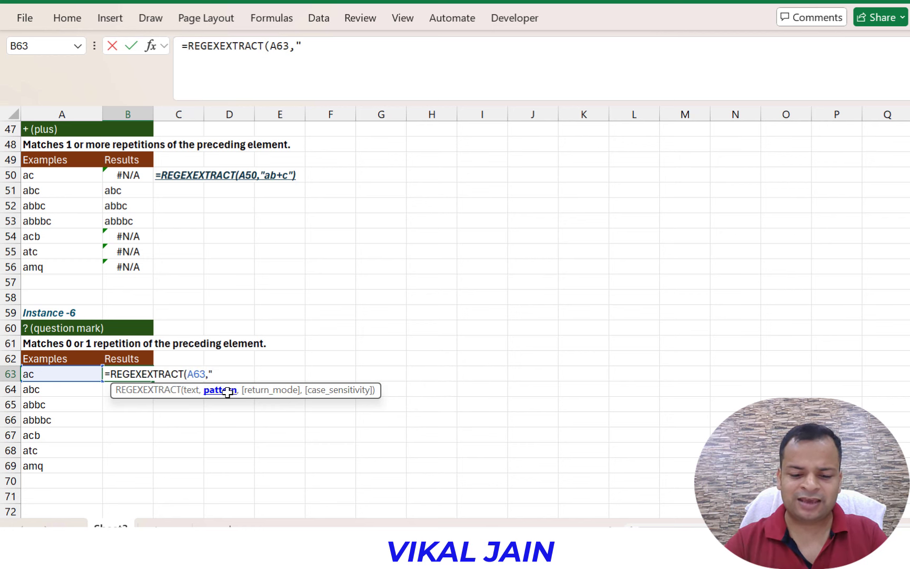
text(ab)
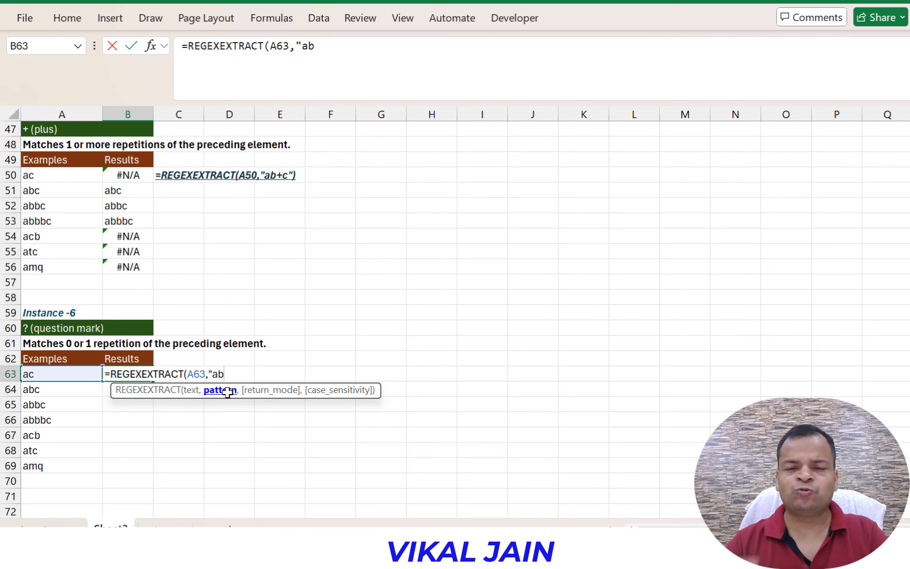
text(?c)
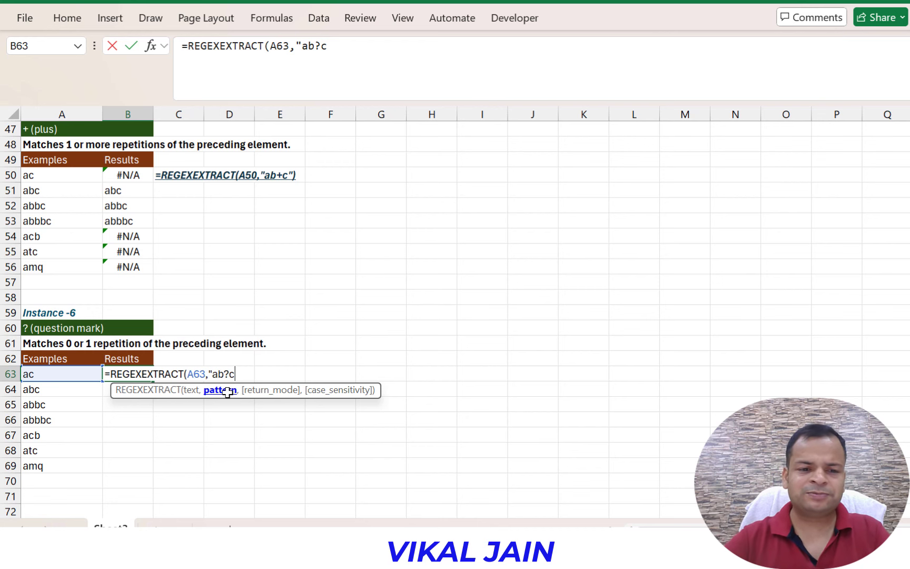
text(")
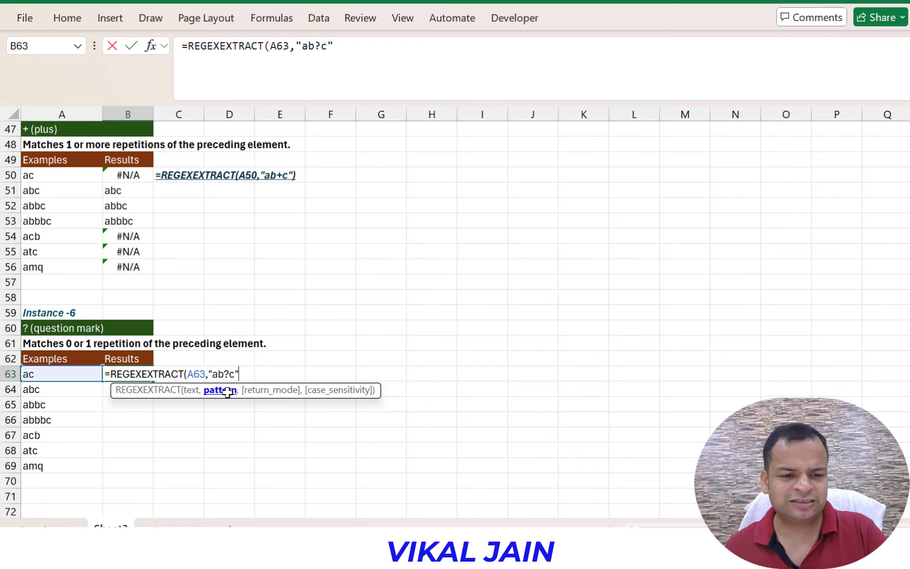
text())
key(Return)
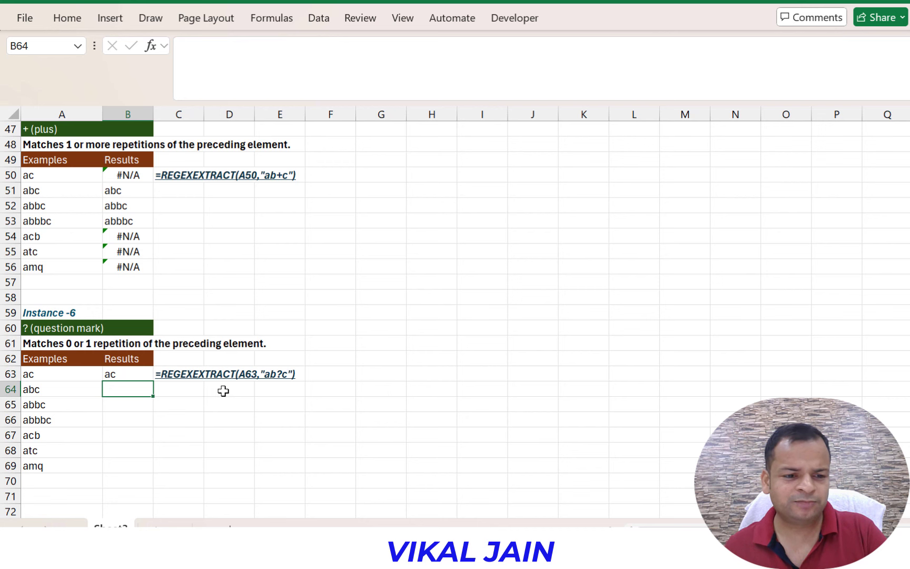
Fill the question mark formula from B63 down to B69 and check the ac and acb examples
click(126, 374)
drag(153, 381, 144, 475)
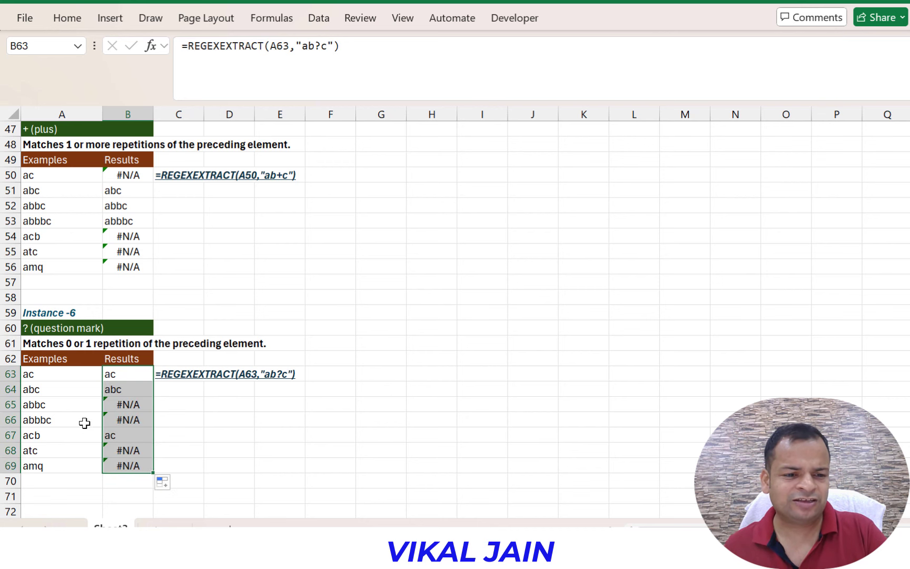
click(42, 375)
click(67, 434)
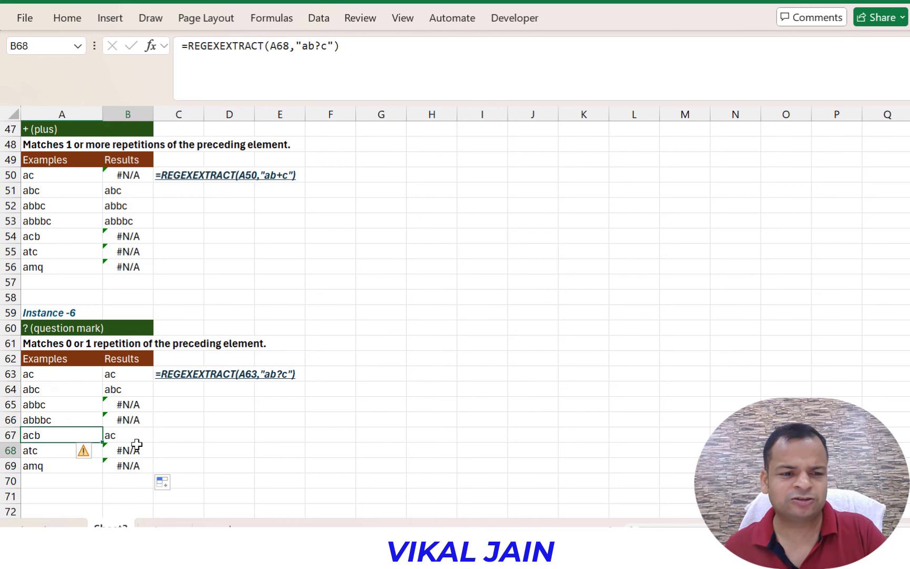
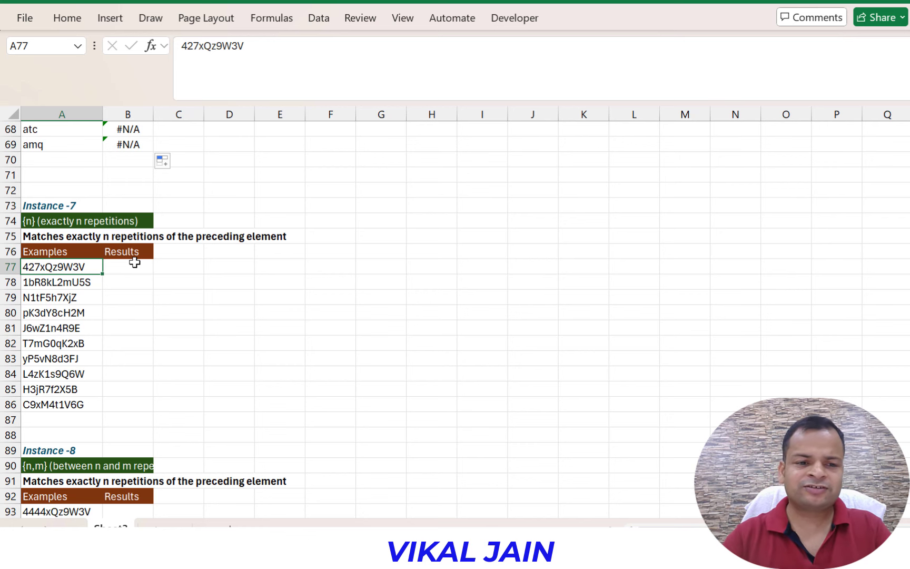
Enter =REGEXEXTRACT(A77,"4{1}") in cell B77 of the exactly-n-repetitions example and reopen the formula for editing
click(135, 262)
text(=rege)
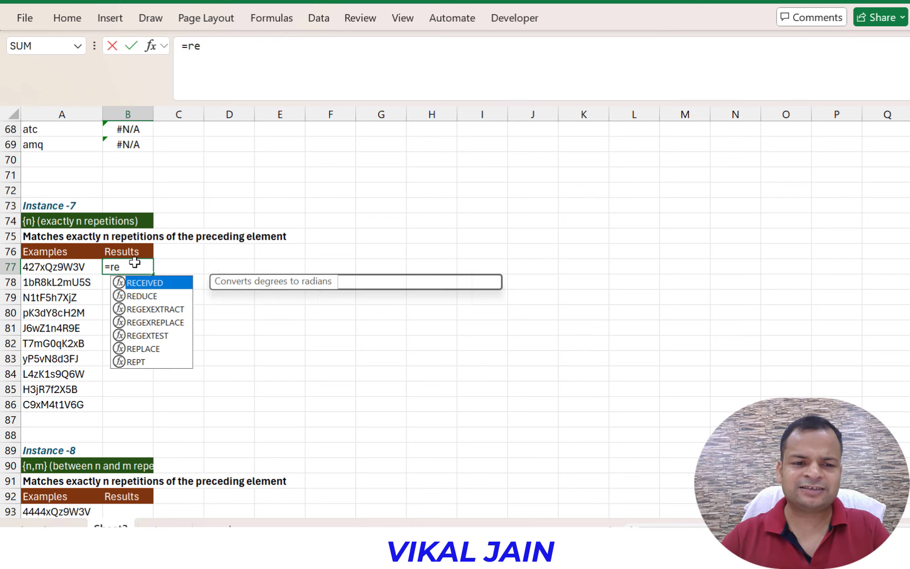
key(Tab)
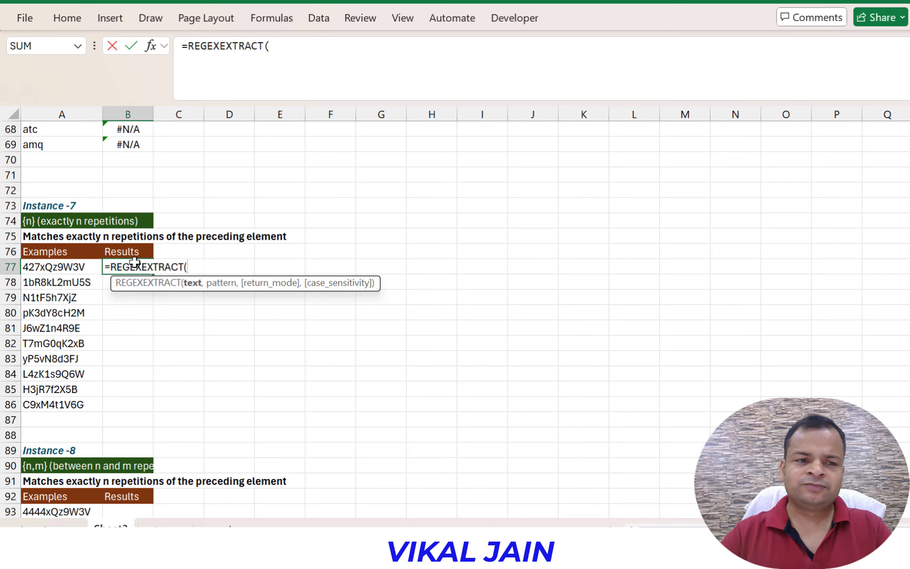
key(Left)
text(,)
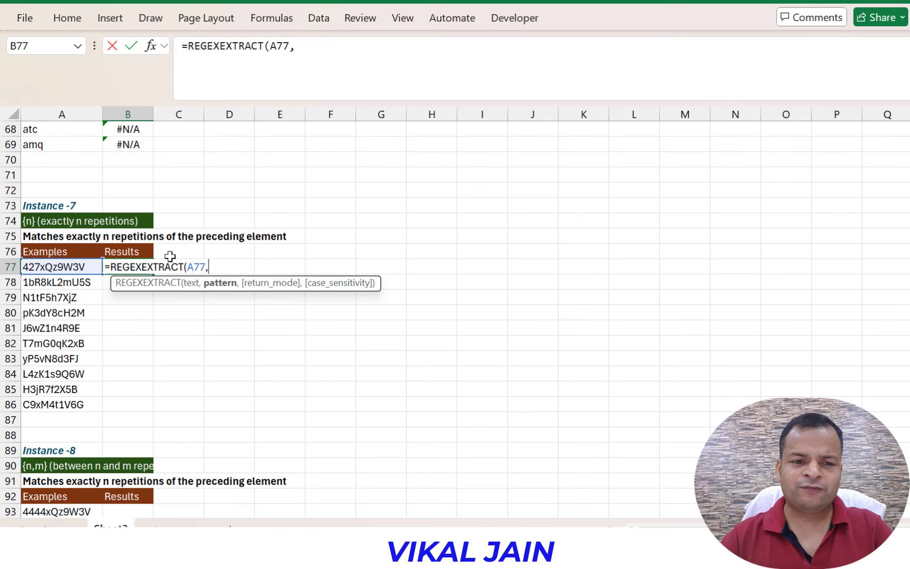
text("4{1}"))
key(Return)
key(Up)
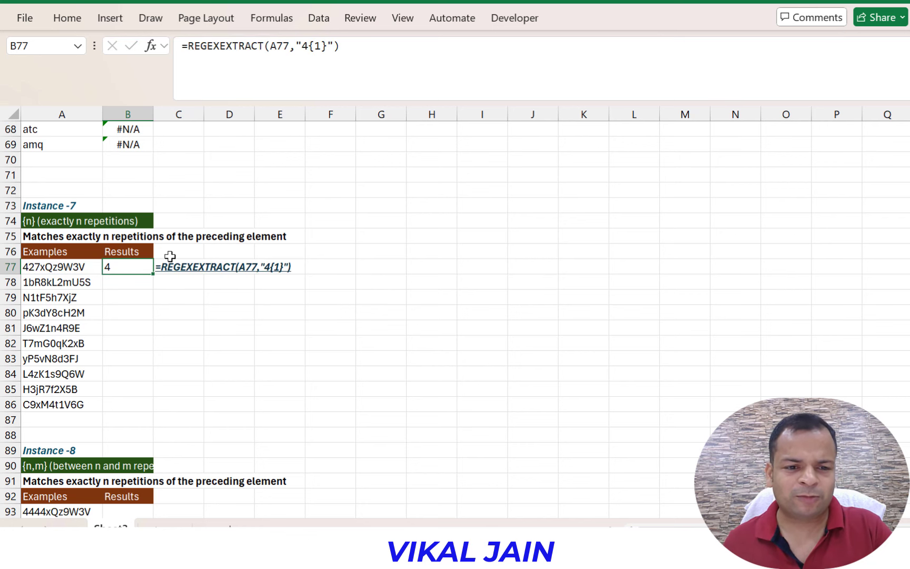
key(F2)
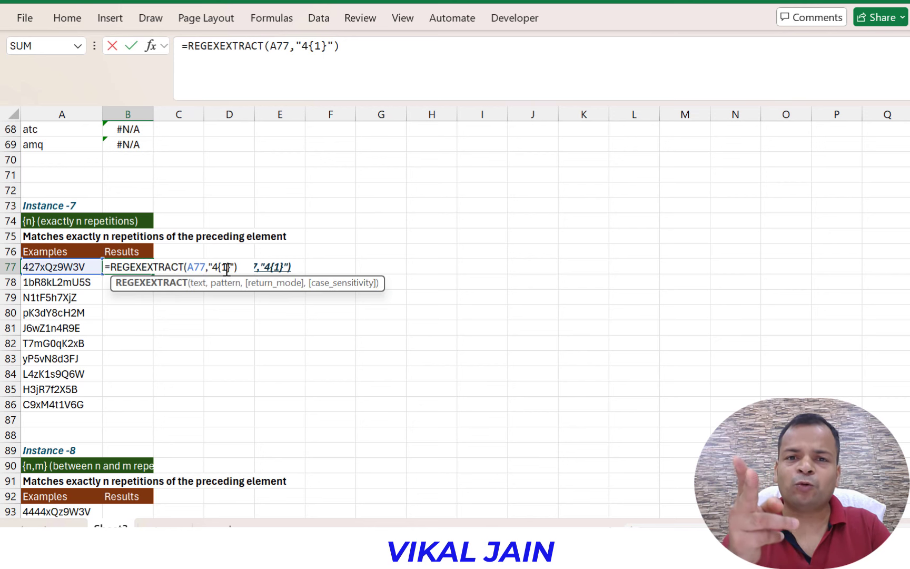
Change the pattern in B77 to "4{2}" and fill the formula down to B86
double_click(223, 266)
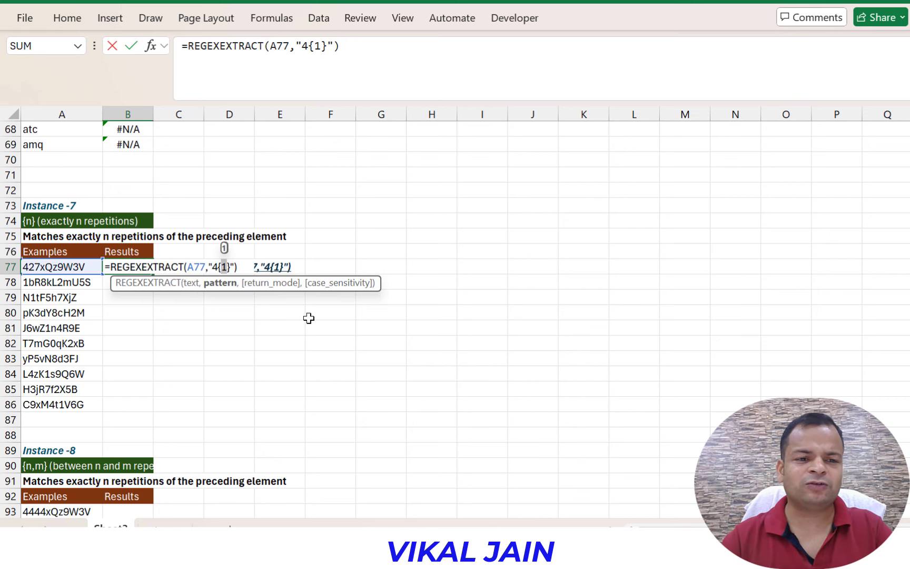
text(2)
key(Return)
key(Up)
drag(153, 273, 145, 409)
Change the example text in A77 to 447xQz9W3V and check its result in B77
double_click(33, 270)
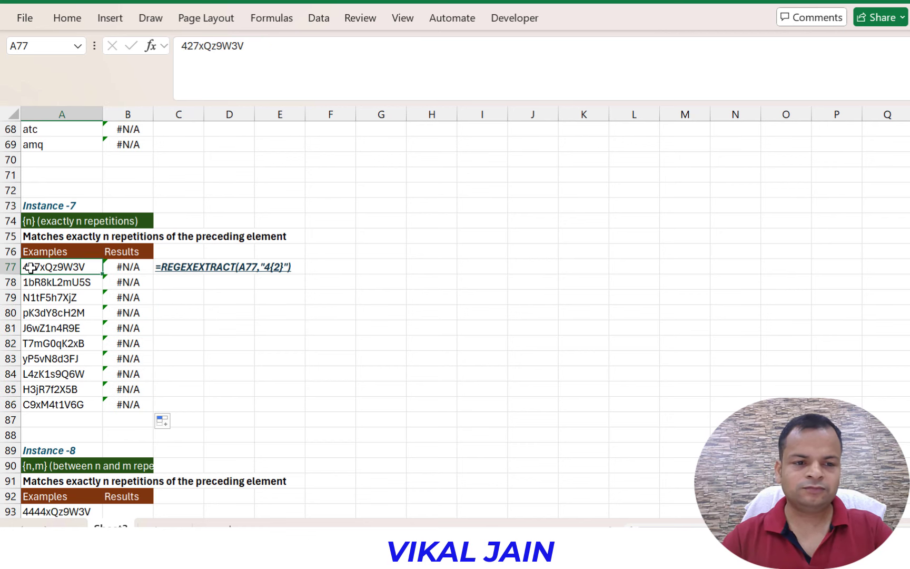
key(BackSpace)
text(4)
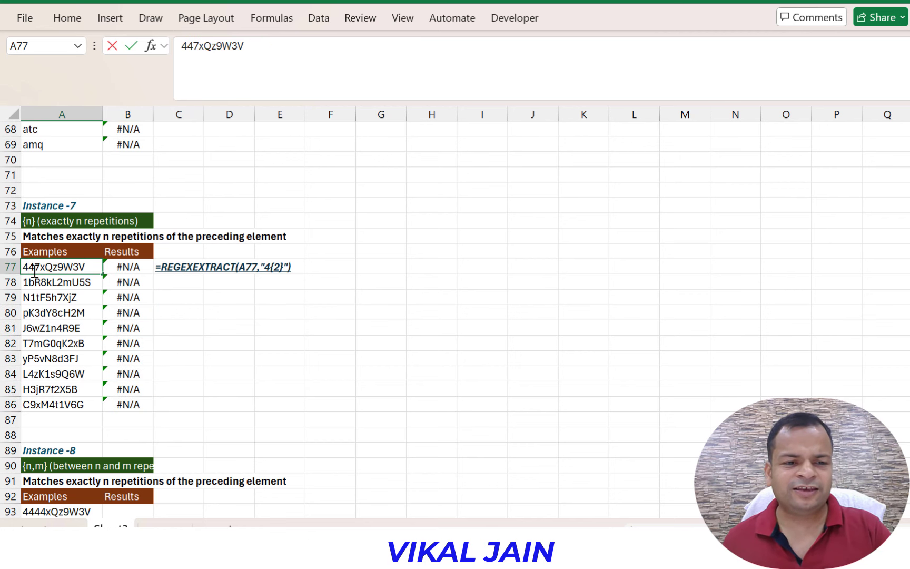
key(Return)
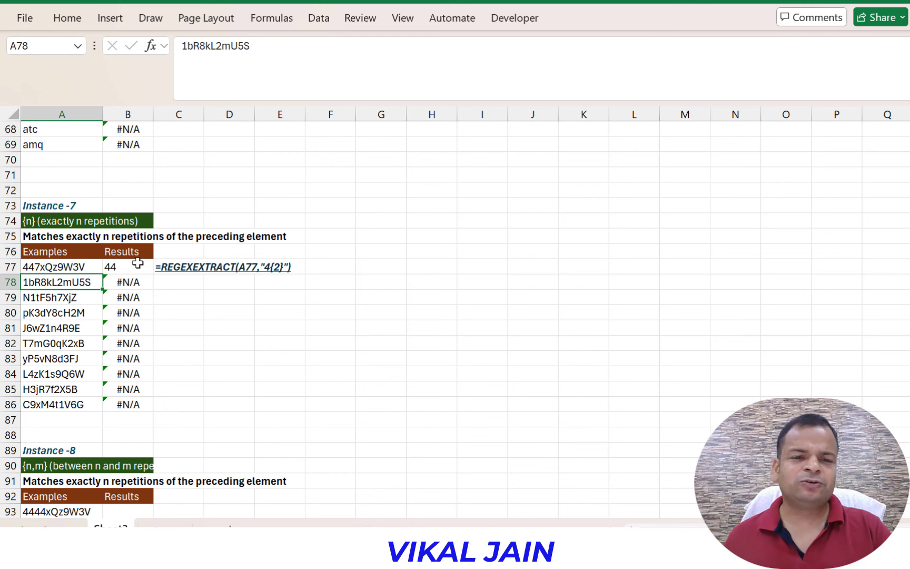
click(129, 267)
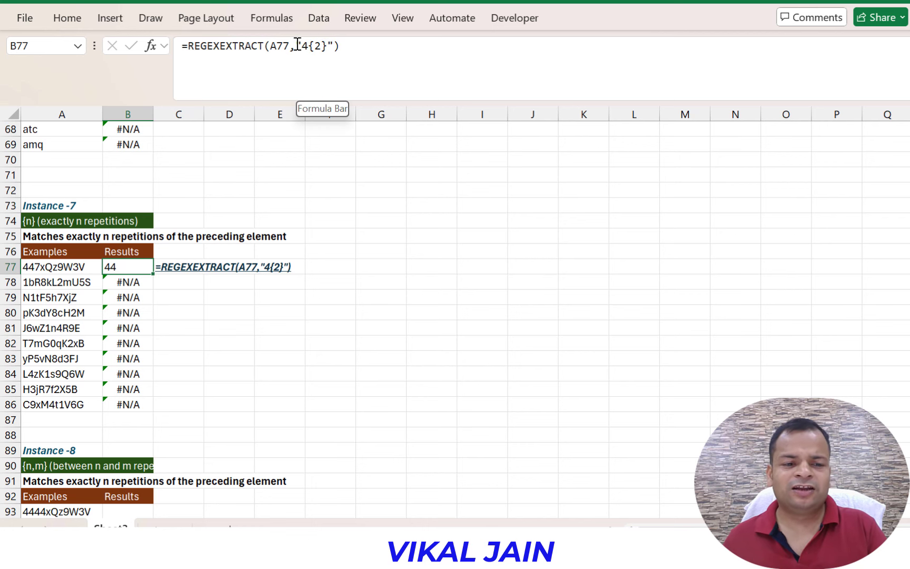
In B93 of the between-n-and-m-repetitions example, begin a REGEXEXTRACT formula on A93 with the pattern text 4{2,3
scroll(303, 203, down, 3)
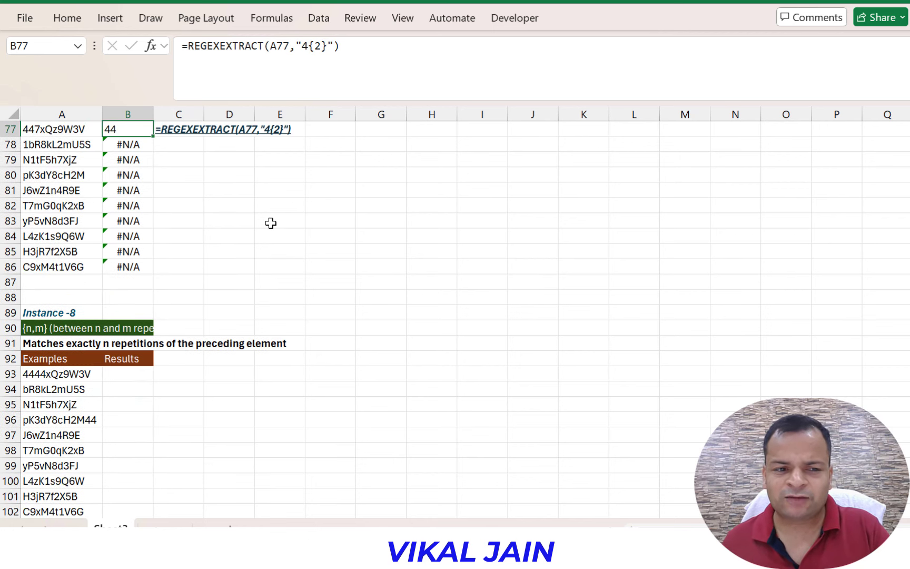
click(23, 328)
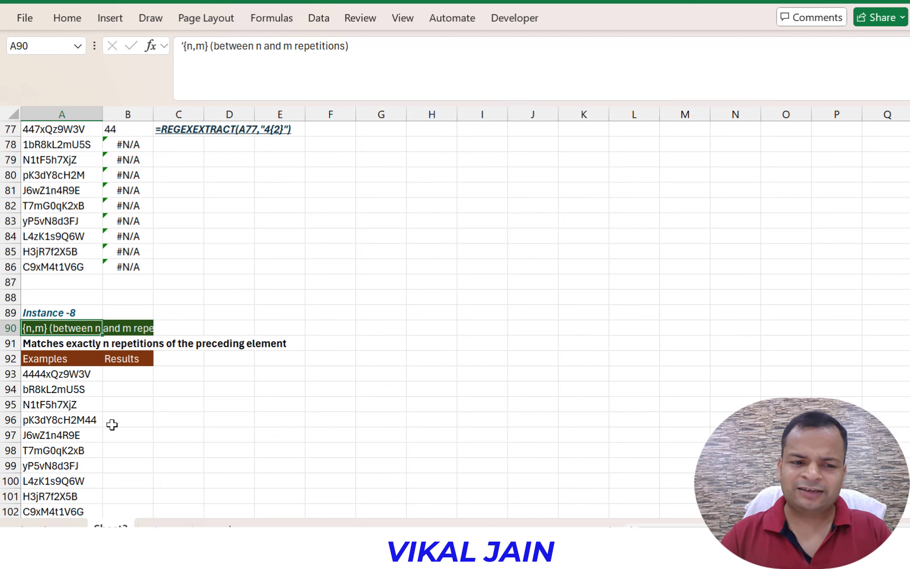
key(Down)
key(Down)
key(Down)
key(Right)
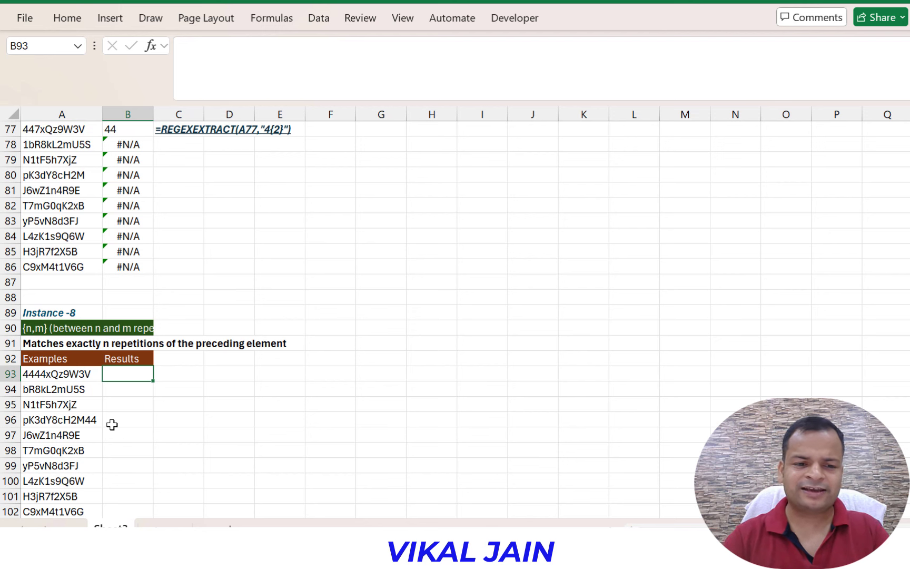
text(=reg)
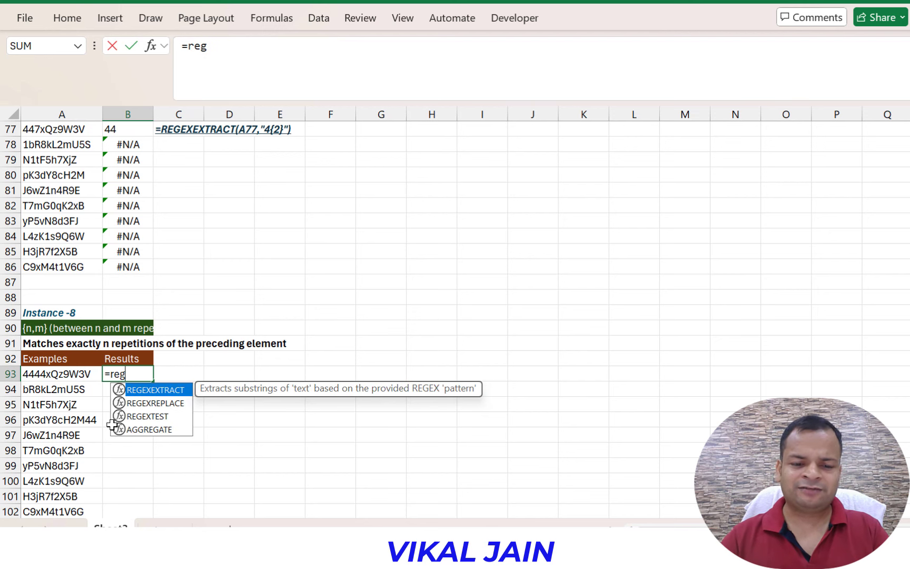
key(Tab)
key(Left)
text(,"4{)
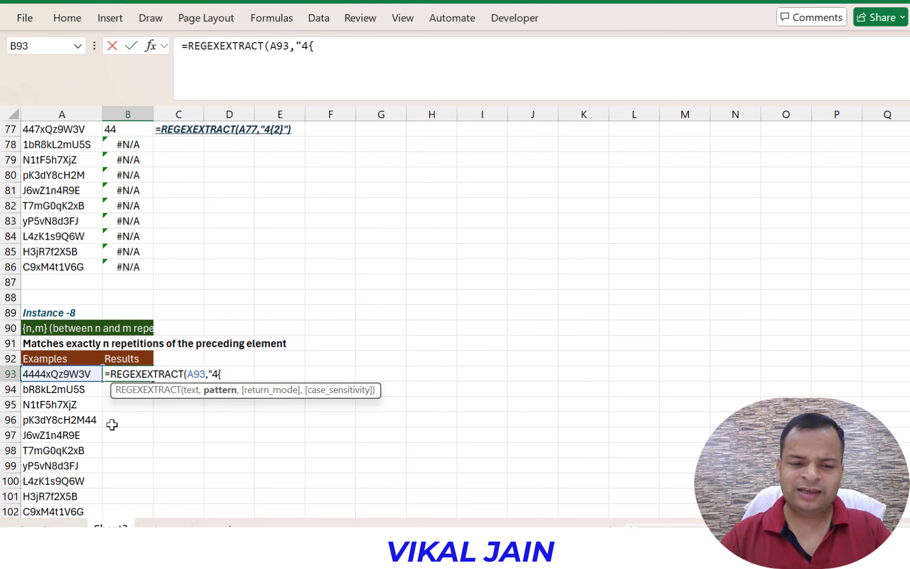
text(2)
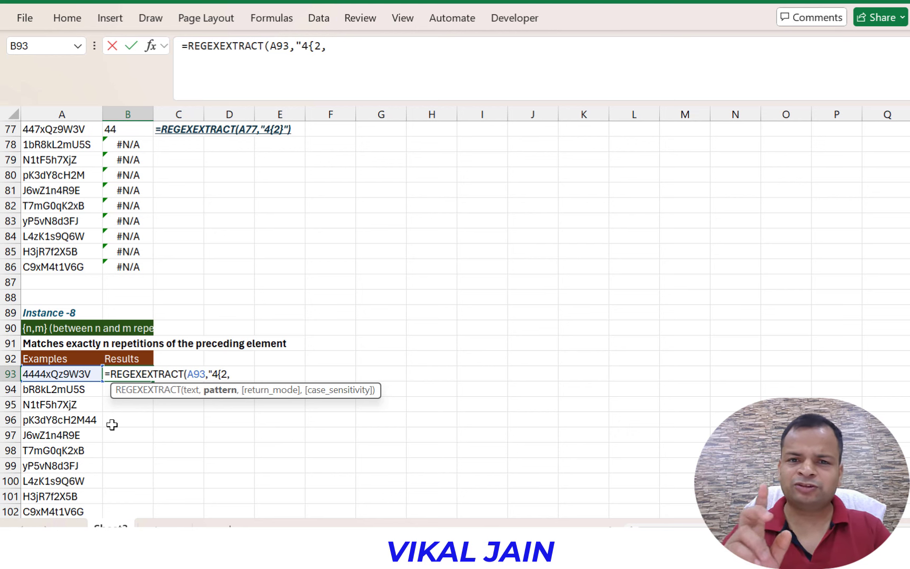
text(,3)
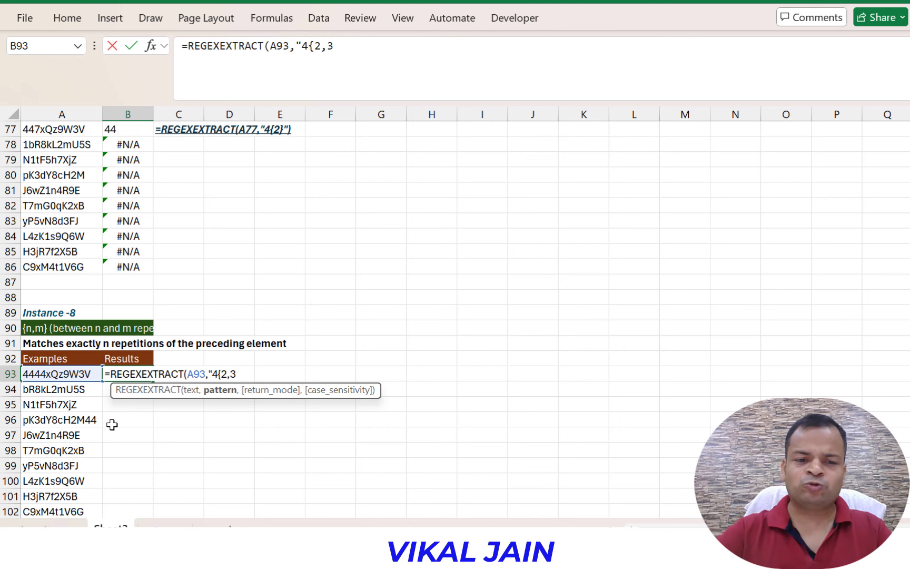
text("))
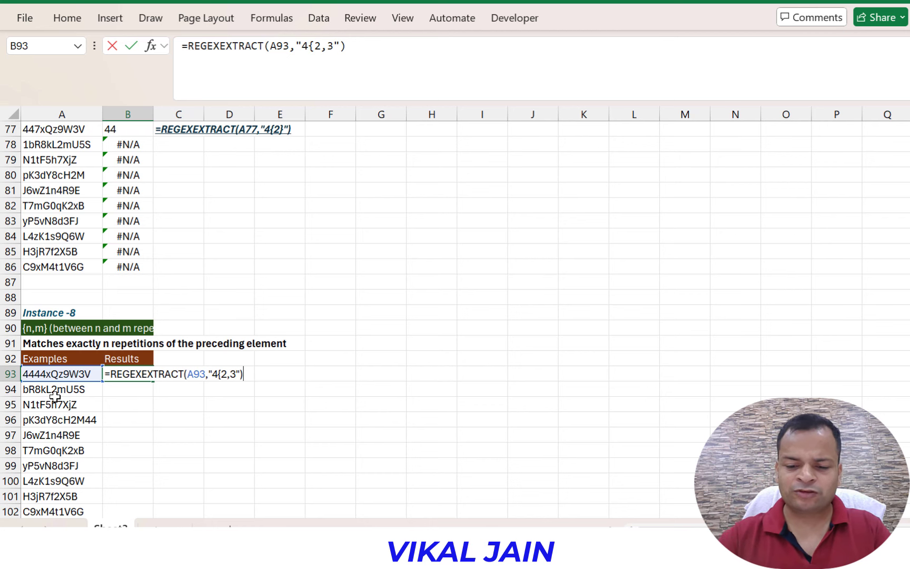
text())
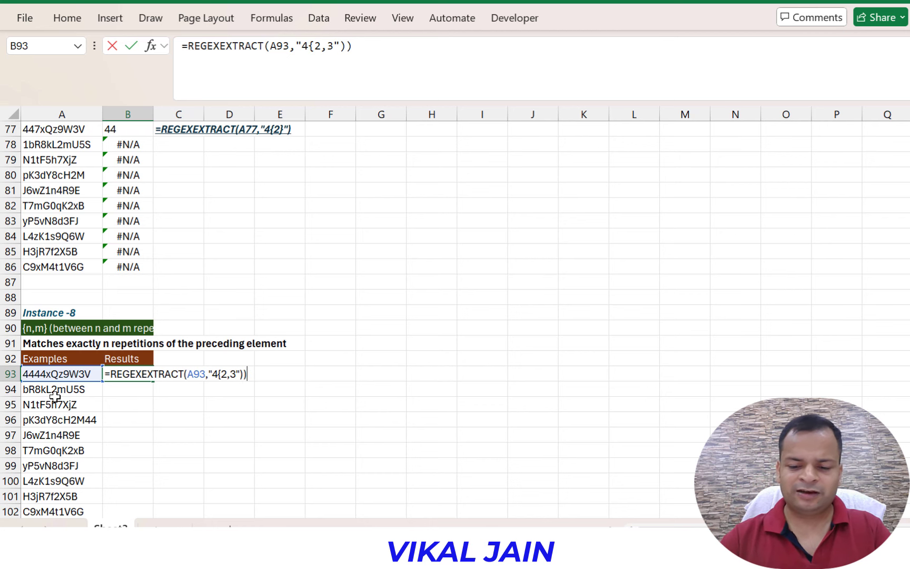
key(BackSpace)
key(BackSpace)
key(BackSpace)
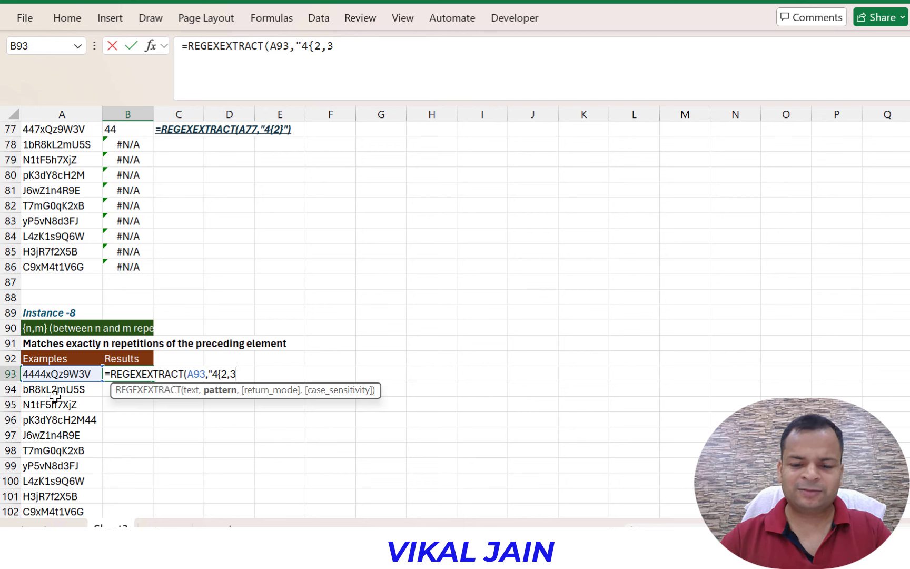
Close the brace in the pattern and enter the finished formula =REGEXEXTRACT(A93,"4{2,3}") in B93
text(})
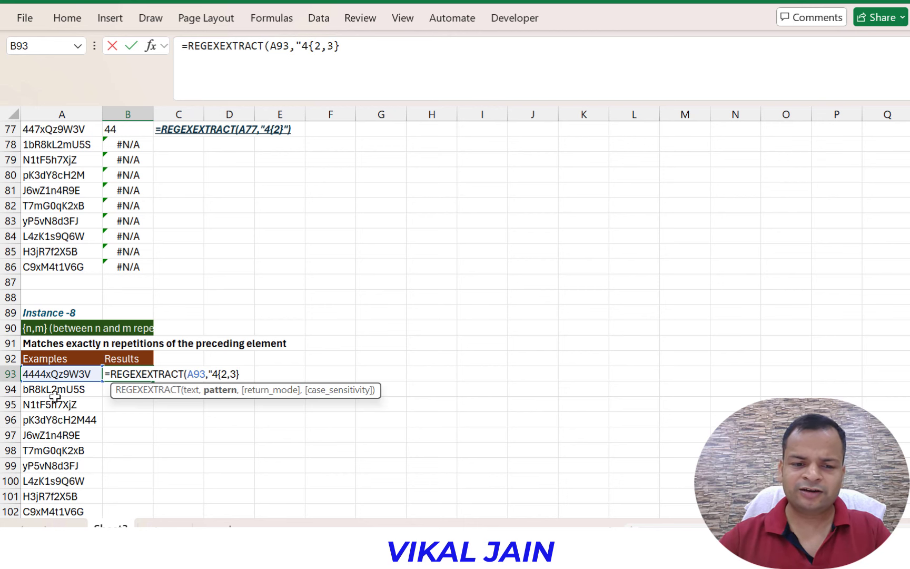
text(")
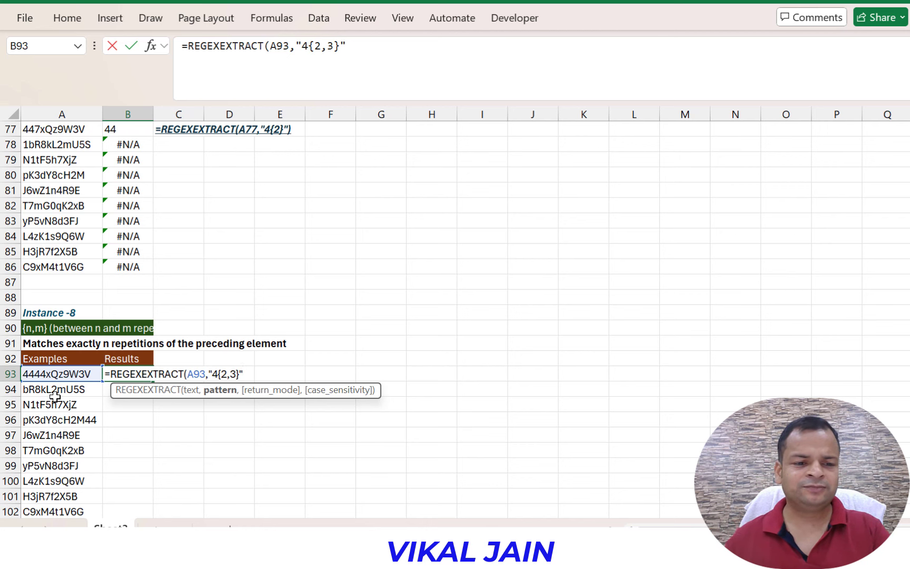
text())
key(Return)
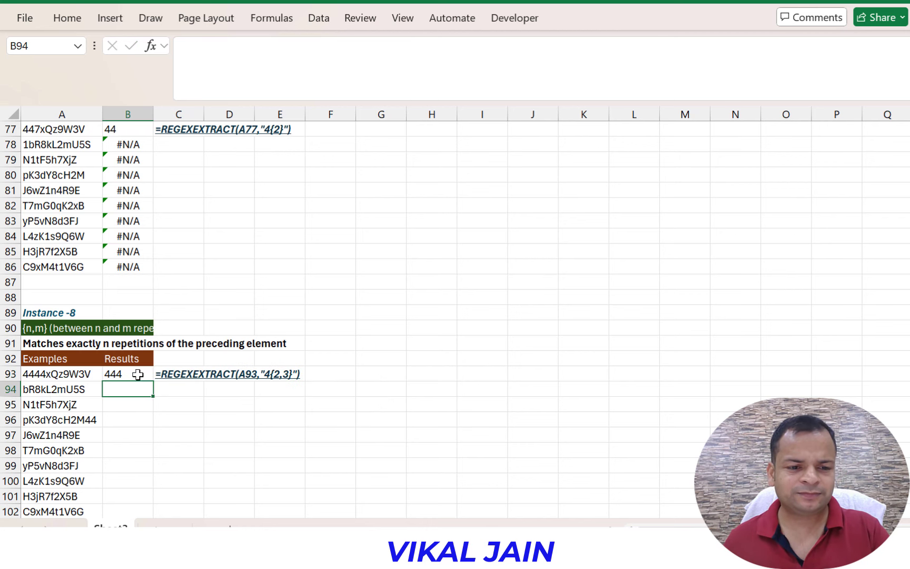
Fill the formula from B93 down to B102 and check the results in B93 and B96
click(133, 374)
drag(155, 384, 127, 453)
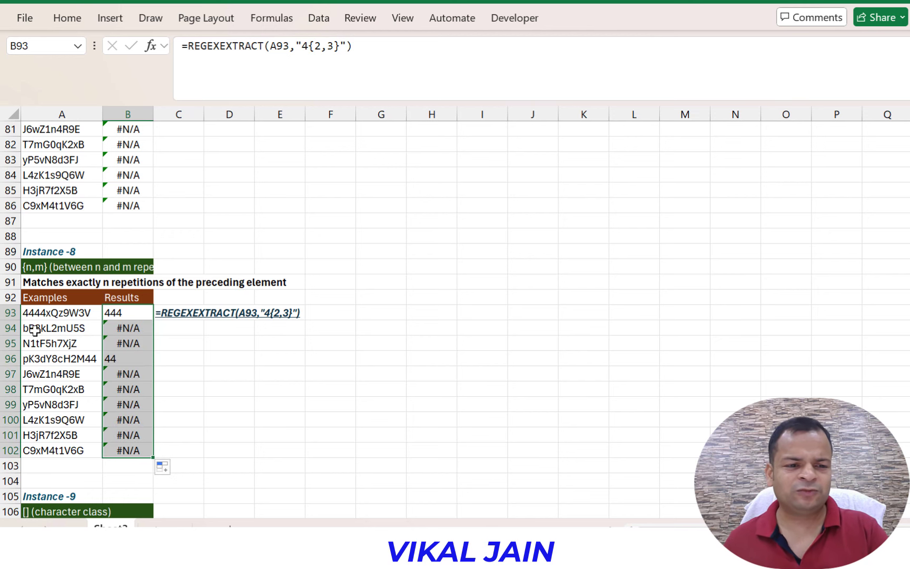
click(27, 313)
click(122, 309)
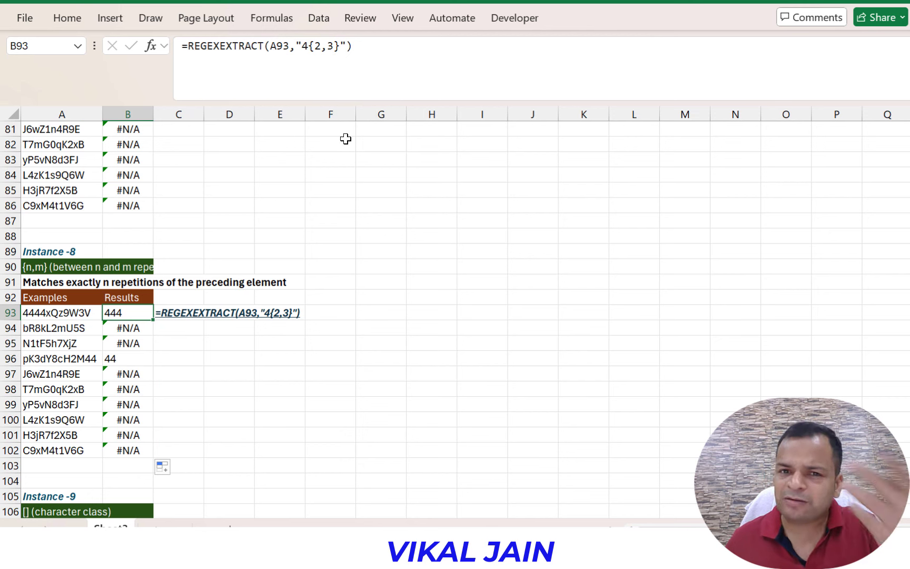
click(128, 359)
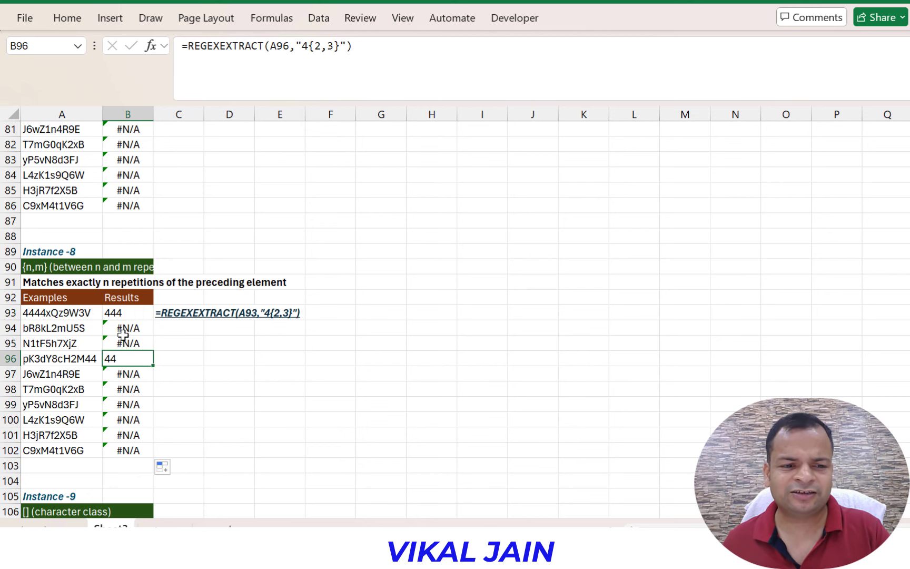
Enter =REGEXEXTRACT(A109,"[4]") in cell B109 of the character class example
scroll(138, 386, down, 4)
click(130, 374)
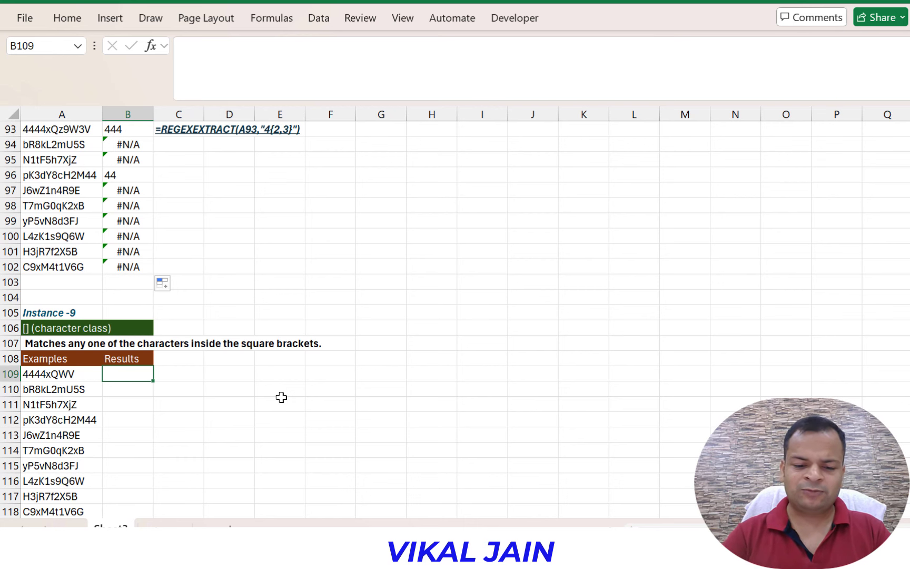
text(=reg)
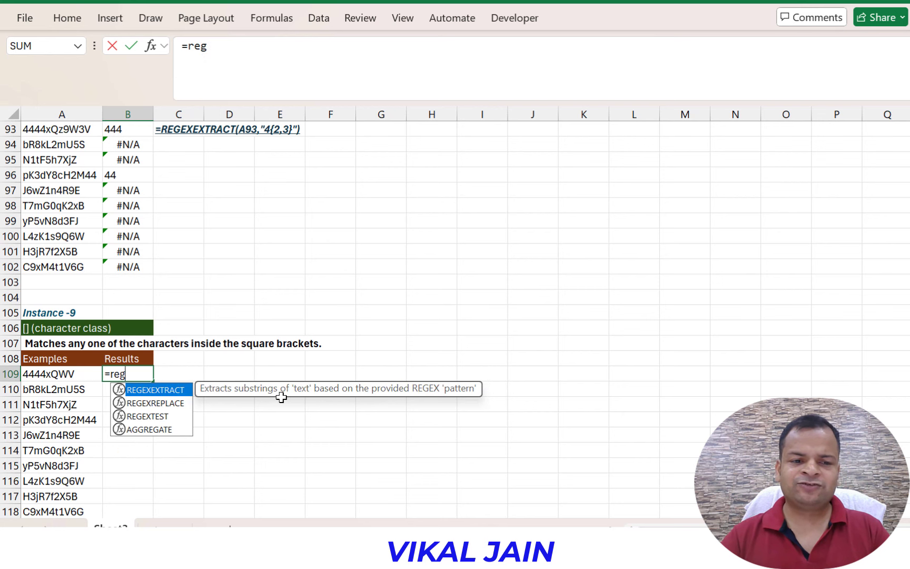
key(Tab)
key(Left)
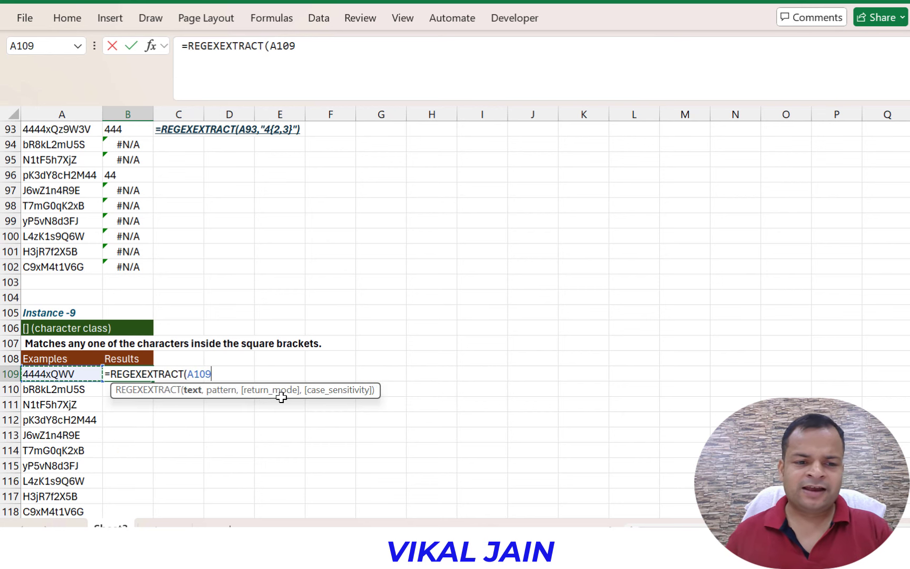
text(,{4)
key(BackSpace)
key(BackSpace)
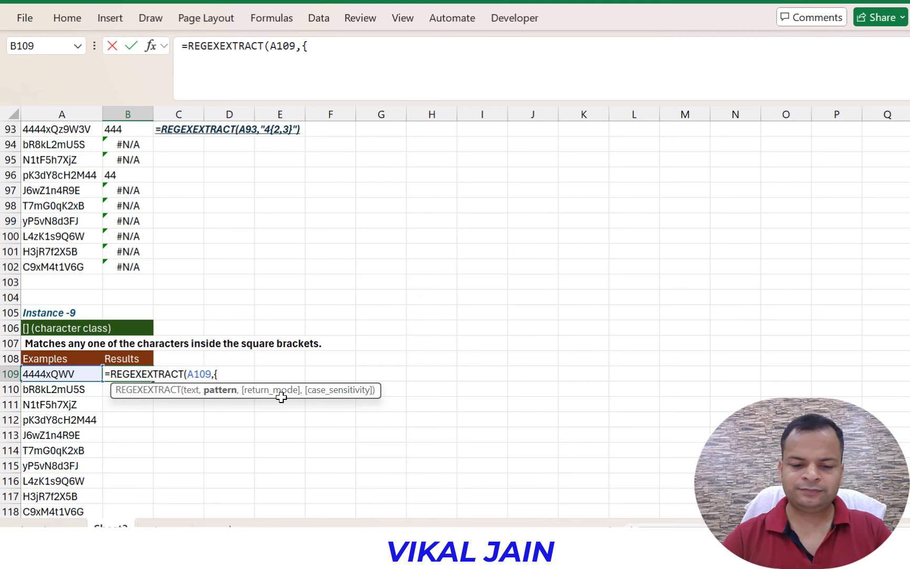
text([4])
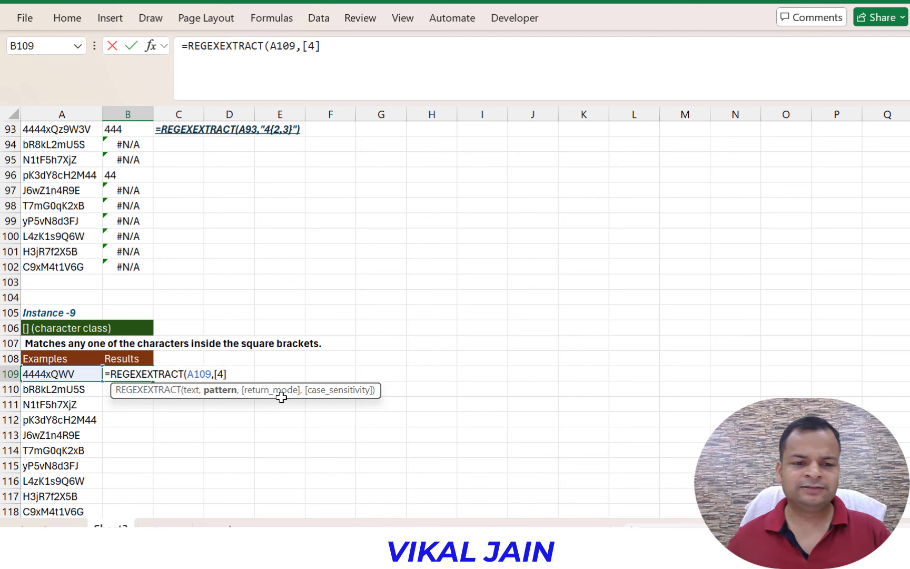
click(213, 374)
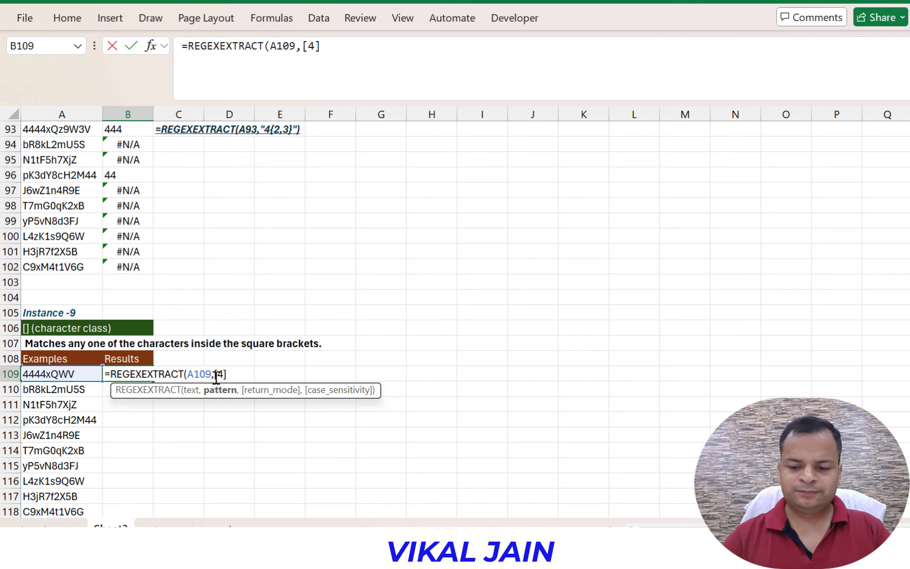
text(")
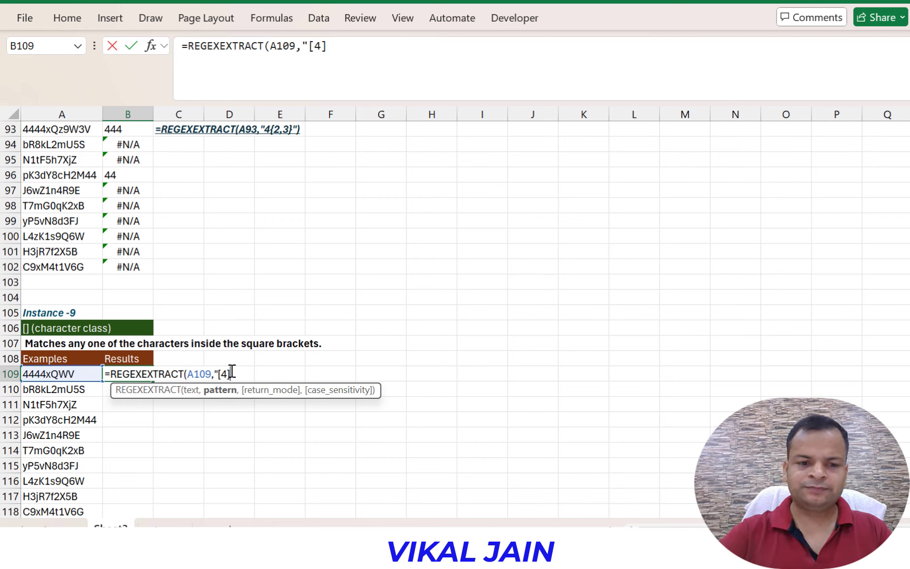
text())
key(Return)
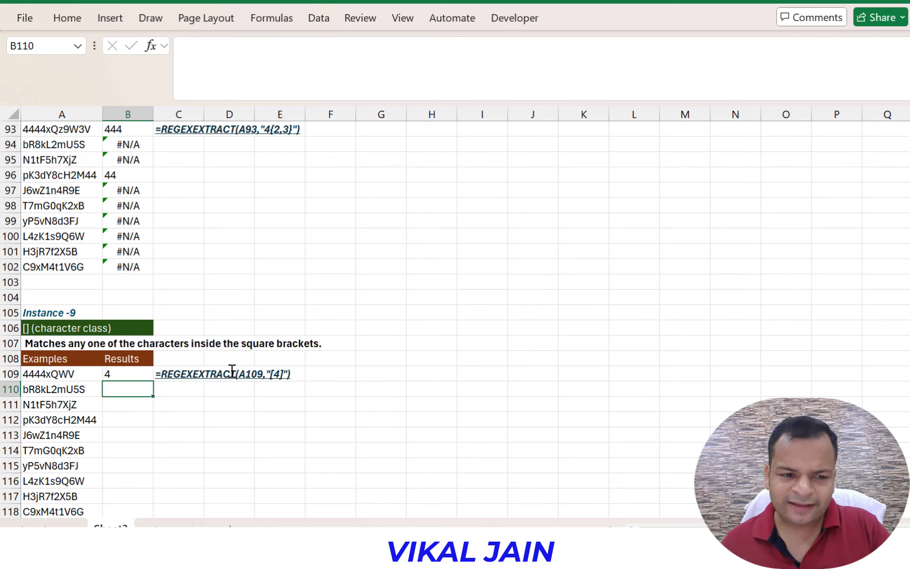
Fill the character class formula from B109 down to B118 and check the examples in rows 110 and 113
click(61, 374)
click(120, 374)
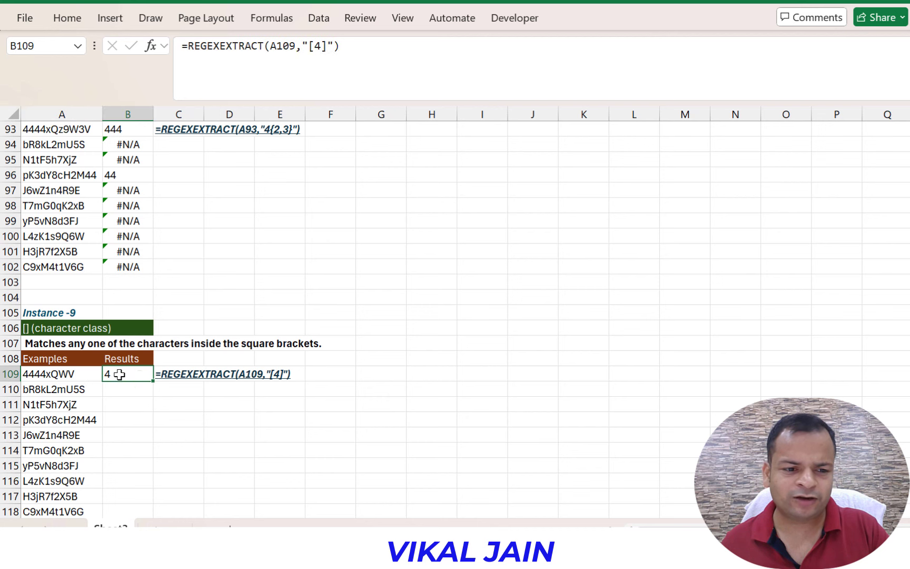
drag(152, 380, 135, 490)
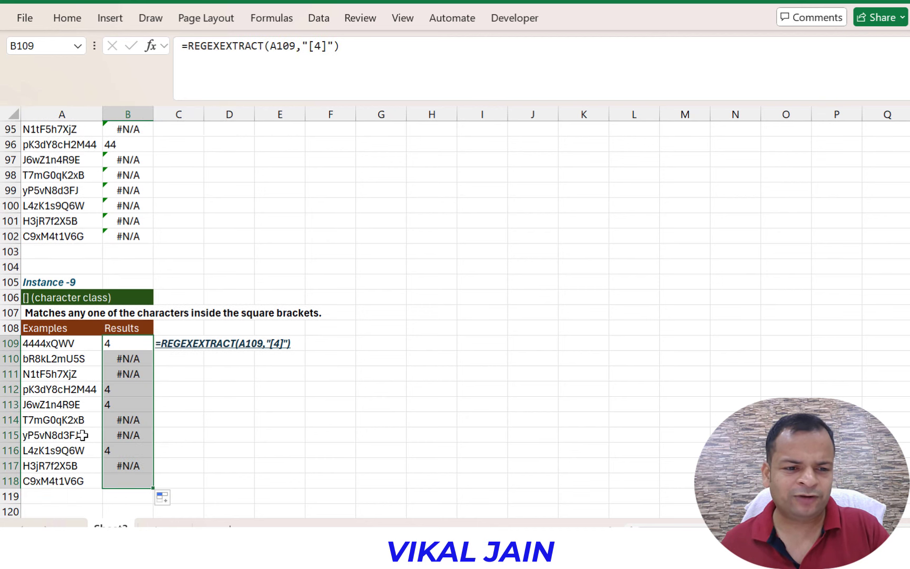
click(47, 359)
click(122, 358)
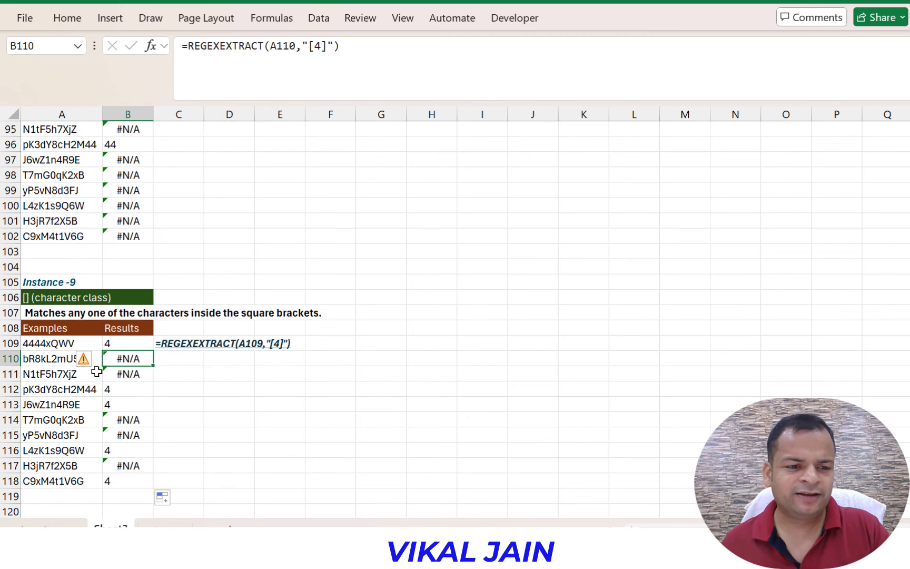
click(85, 405)
click(117, 409)
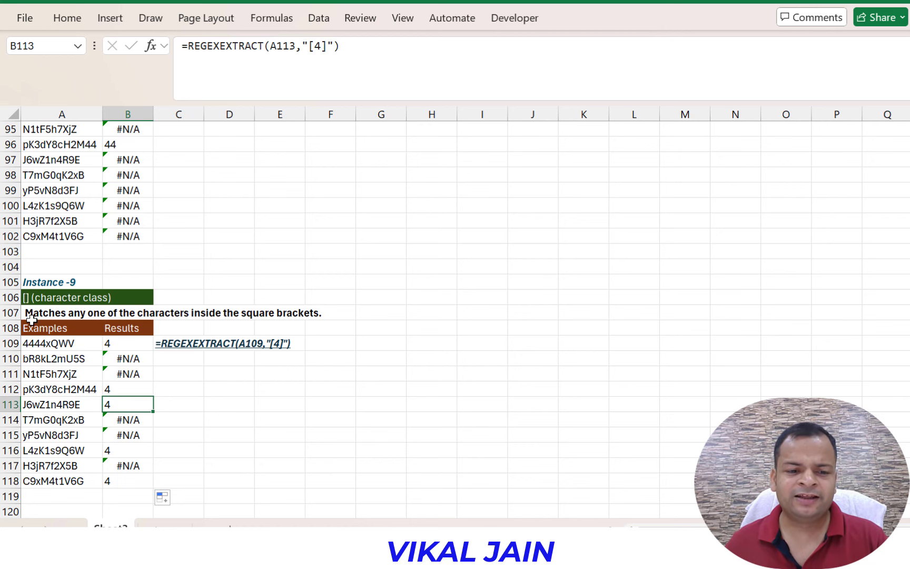
Switch to Sheet4 and bring the Instance -1 example table of sentences with email addresses into view
click(164, 525)
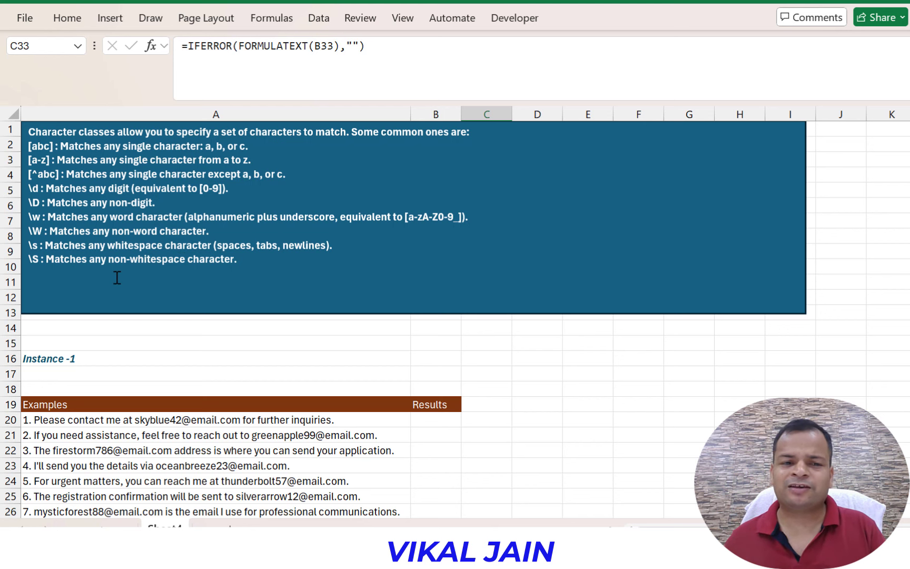
scroll(162, 336, down, 2)
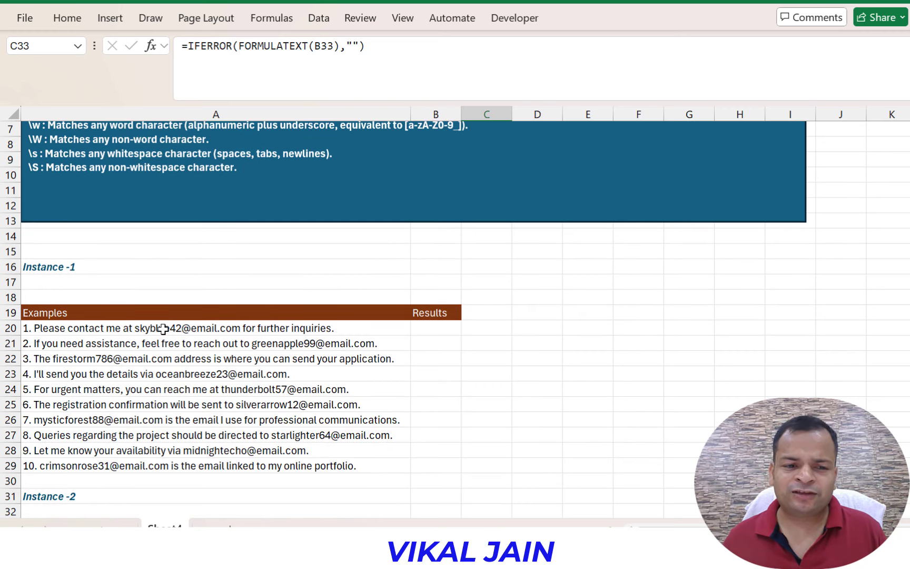
Enter =REGEXEXTRACT(A20,"\d") in B20 for the first email example of Instance -1
click(153, 329)
drag(153, 329, 200, 466)
click(445, 330)
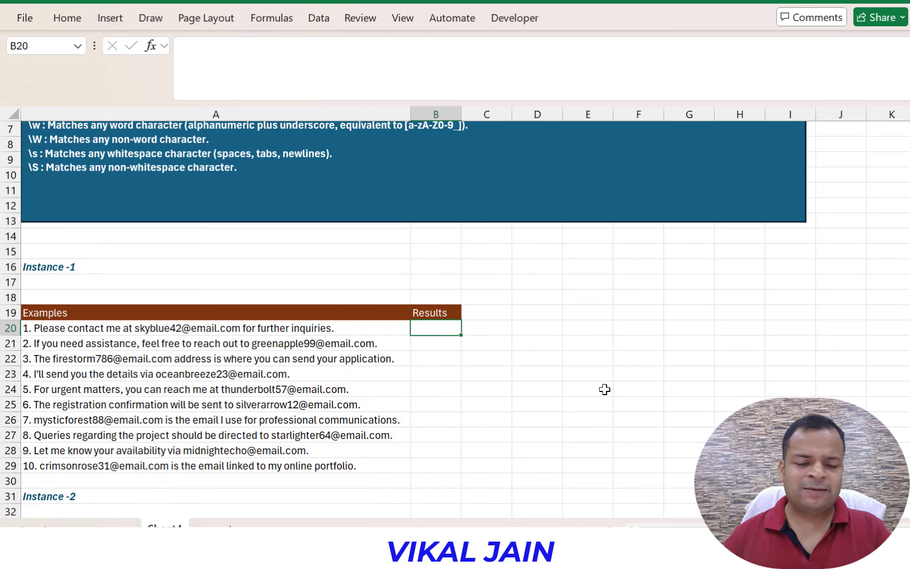
text(=)
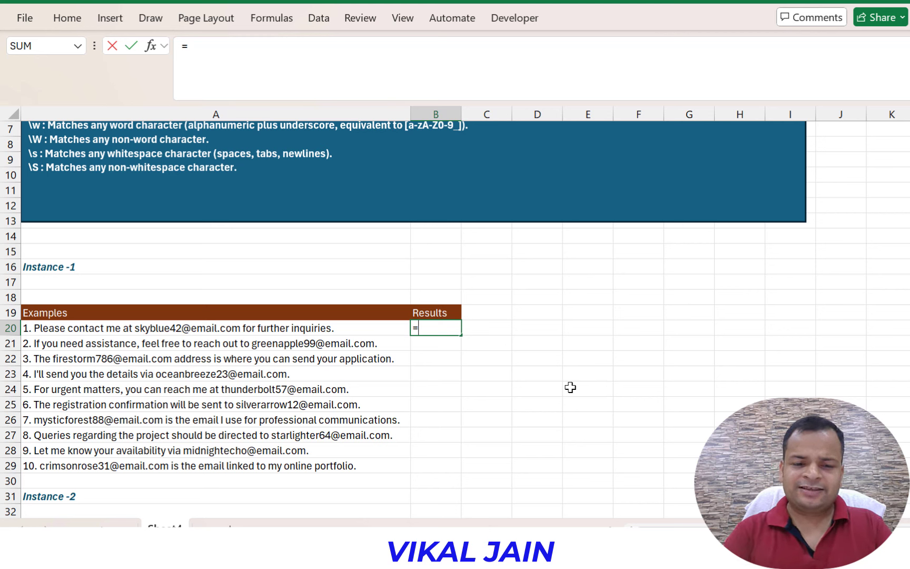
text(r)
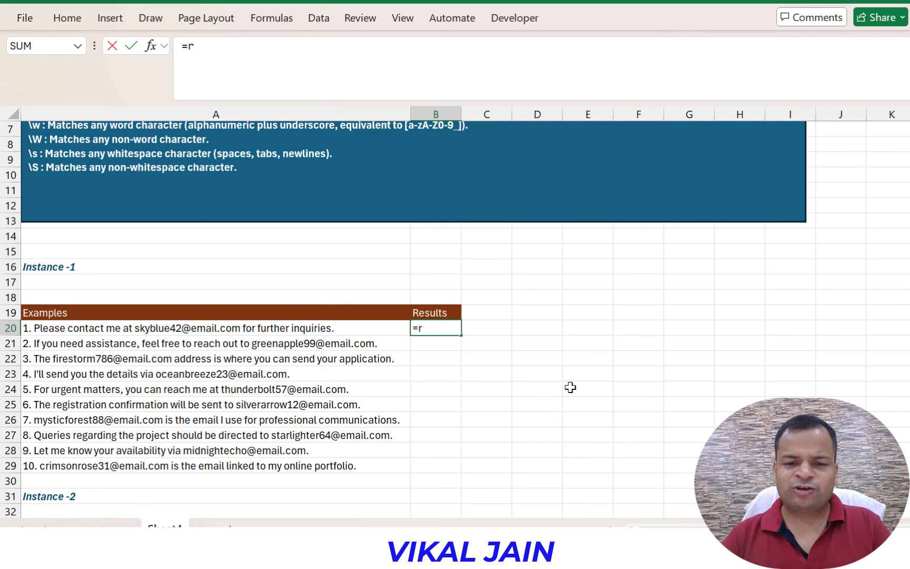
text(e)
key(Down)
key(Down)
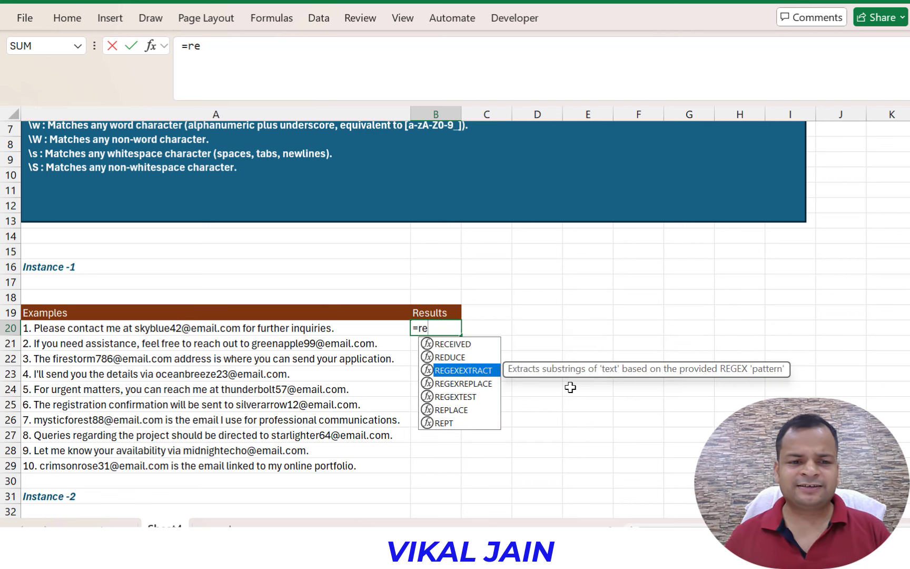
key(Tab)
key(Left)
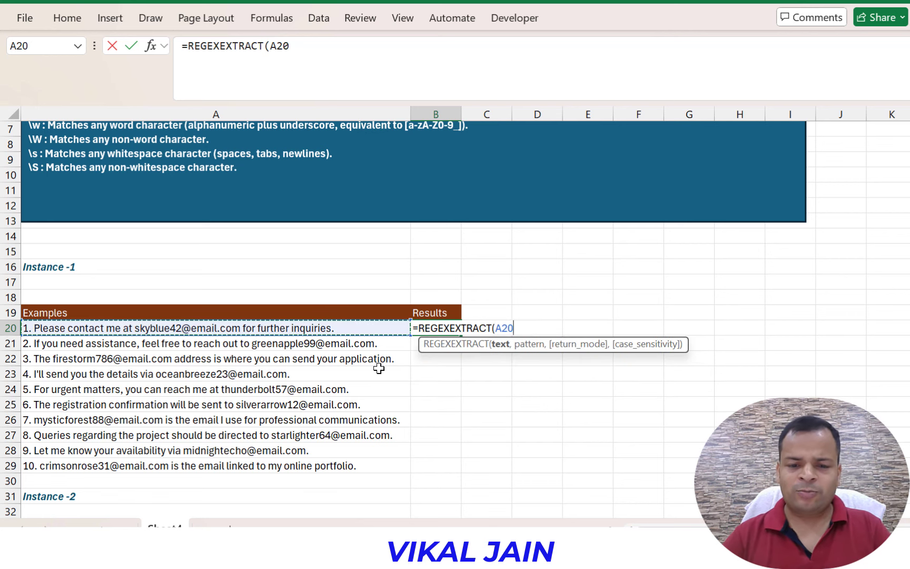
text(,)
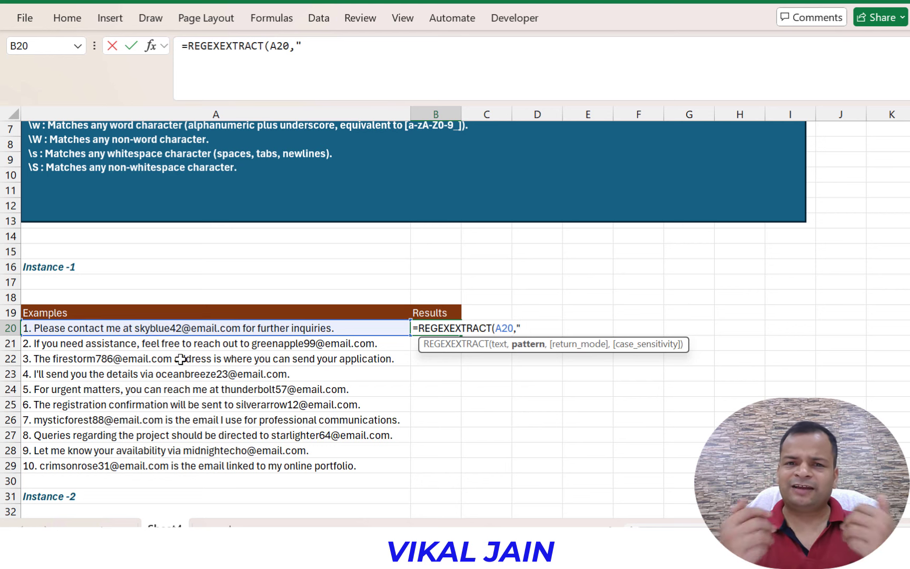
text(\)
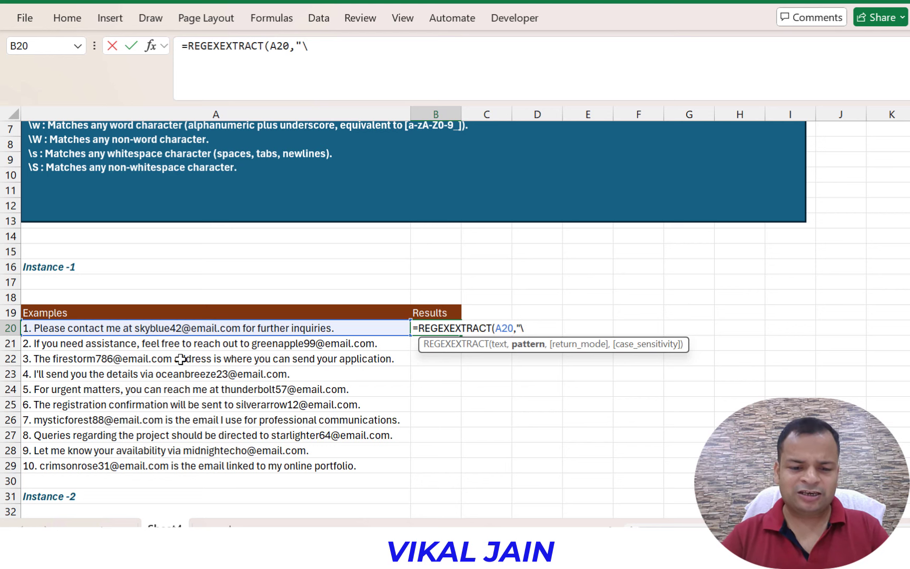
text(d)
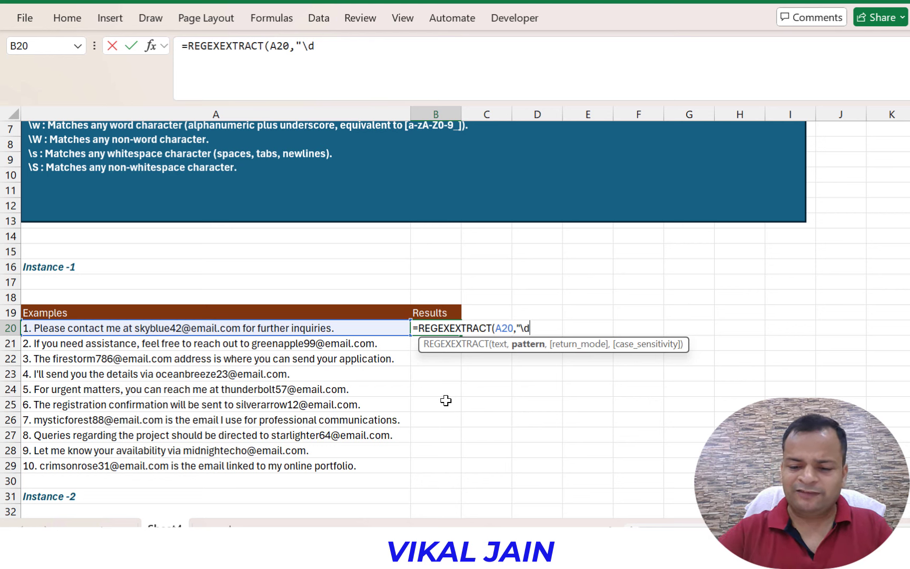
key(BackSpace)
text())
key(Return)
key(Up)
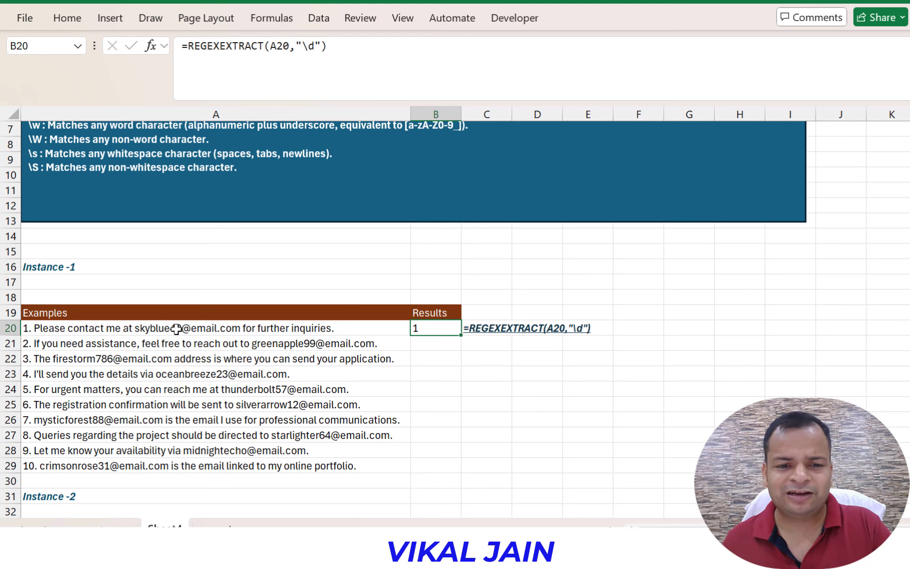
Change the formula pattern in B20 to "\w+" and check it against the character class list above
double_click(435, 327)
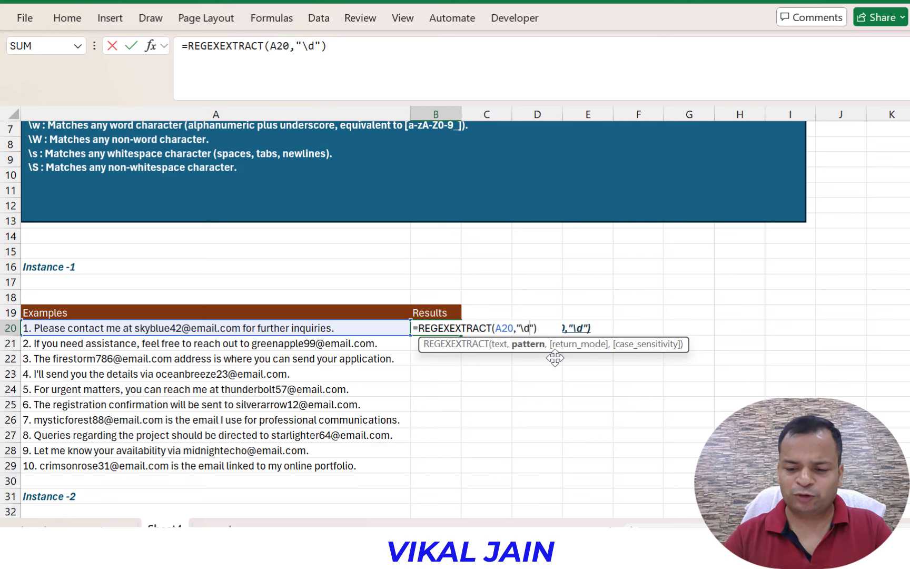
text(+)
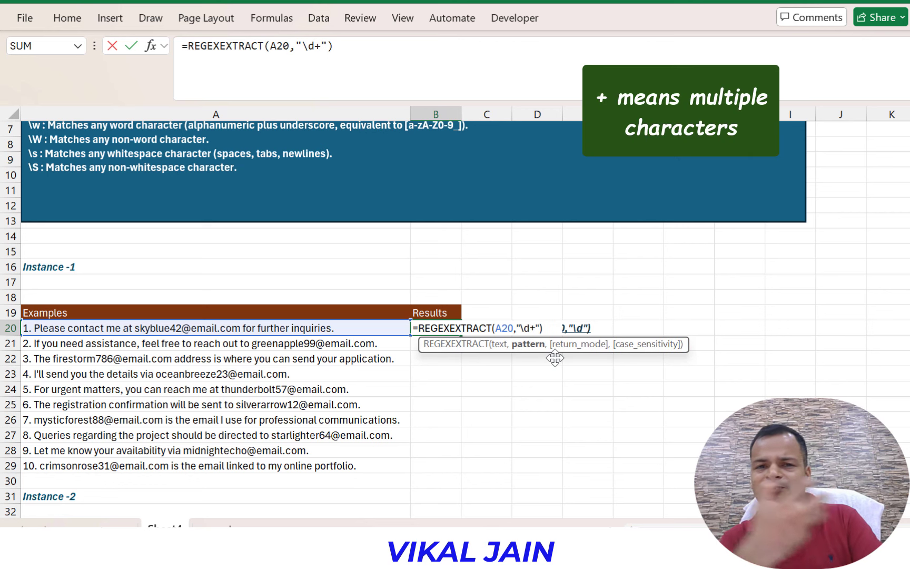
key(Return)
key(Up)
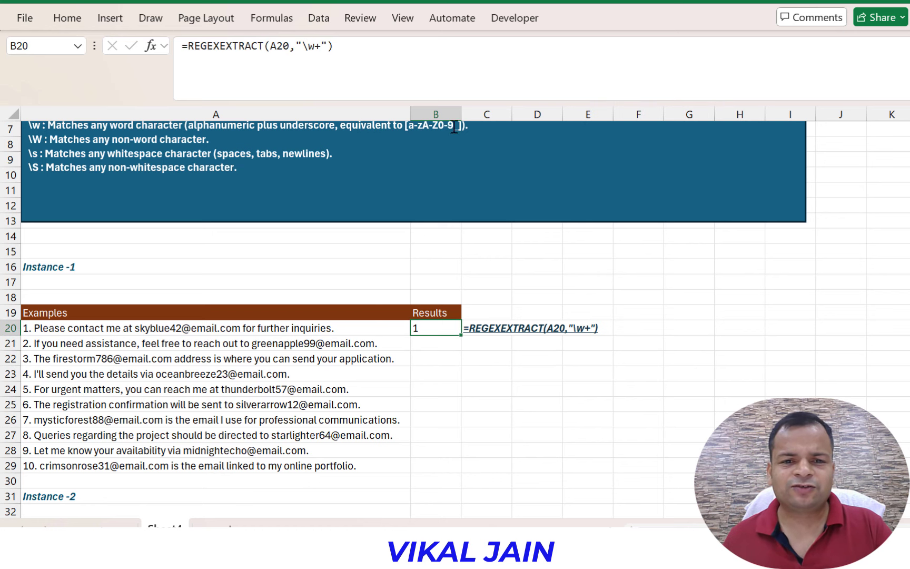
scroll(212, 236, up, 2)
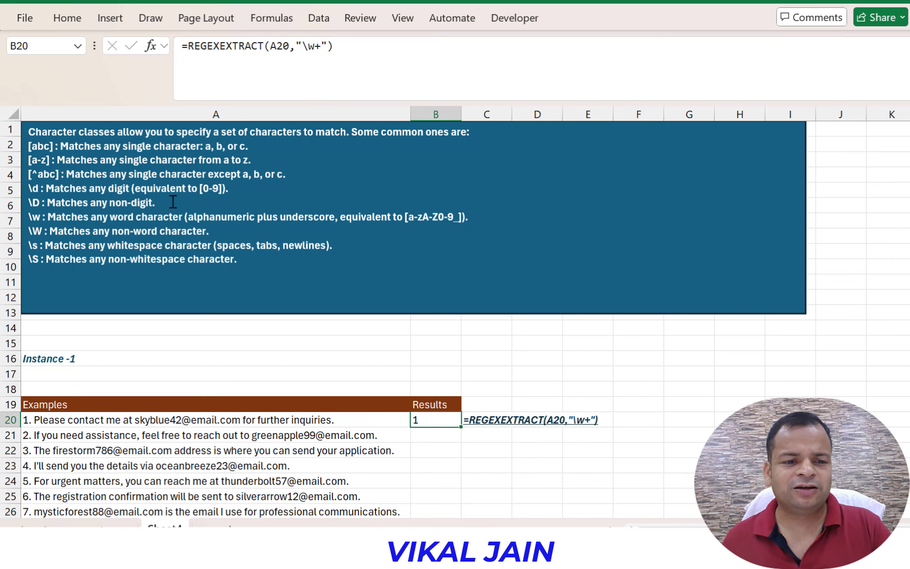
Extend the pattern in B20 to "\w+@" and widen column B to fit the results
scroll(416, 369, down, 1)
double_click(421, 374)
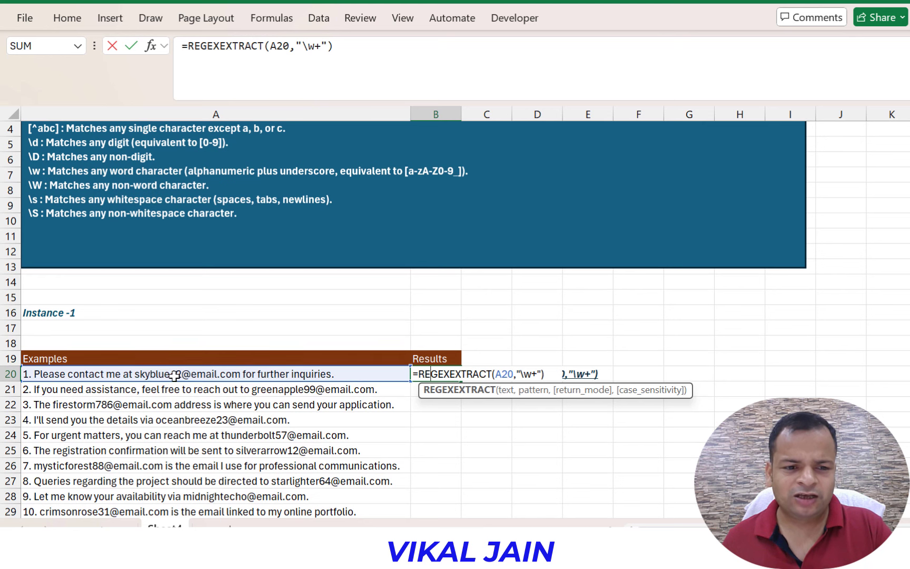
click(539, 374)
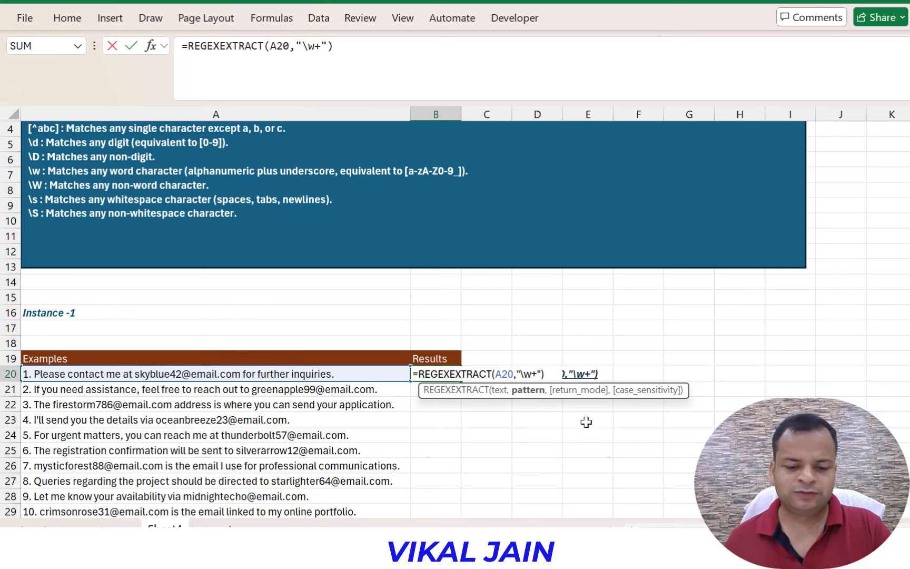
text(@)
key(Return)
key(Up)
drag(462, 113, 543, 113)
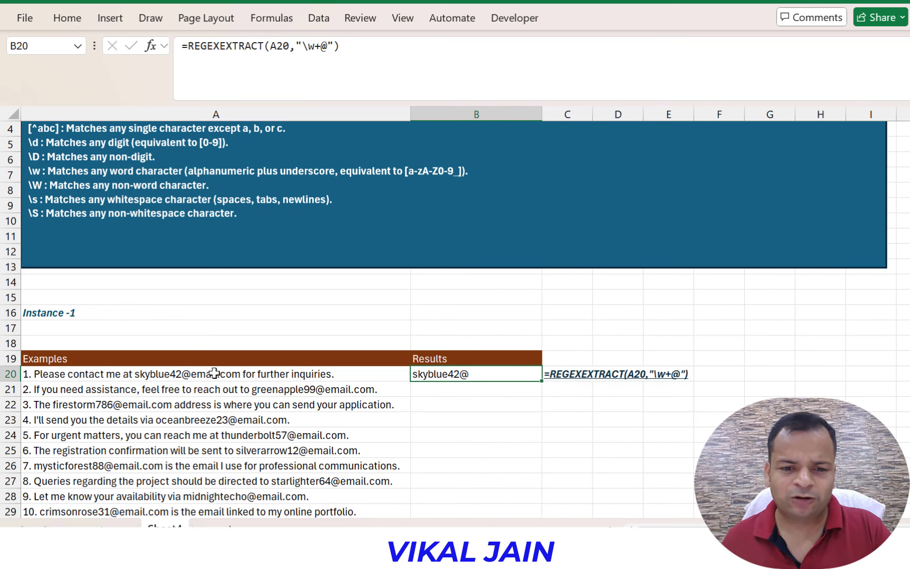
Extend the pattern in B20 to "\w+@\w+" to include the domain name after the @ sign
click(327, 46)
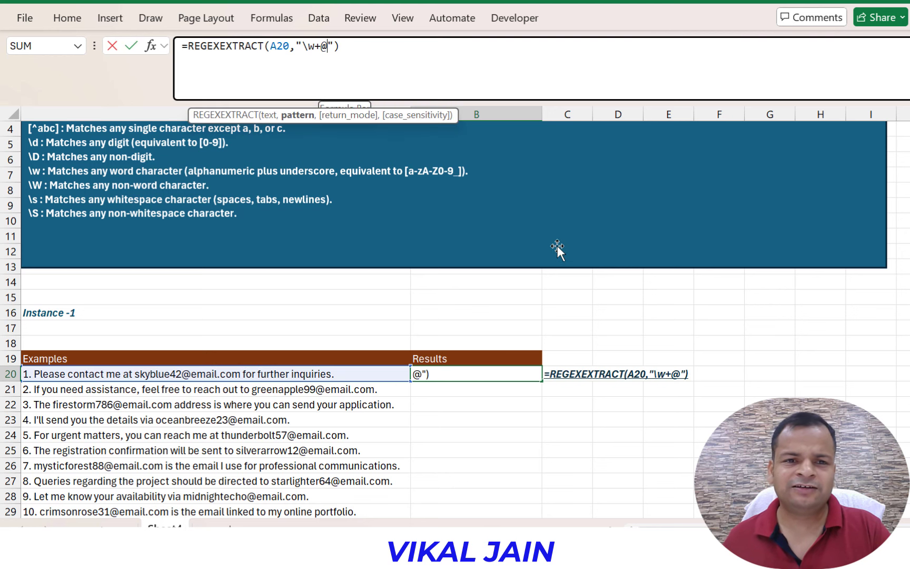
text(\w+)
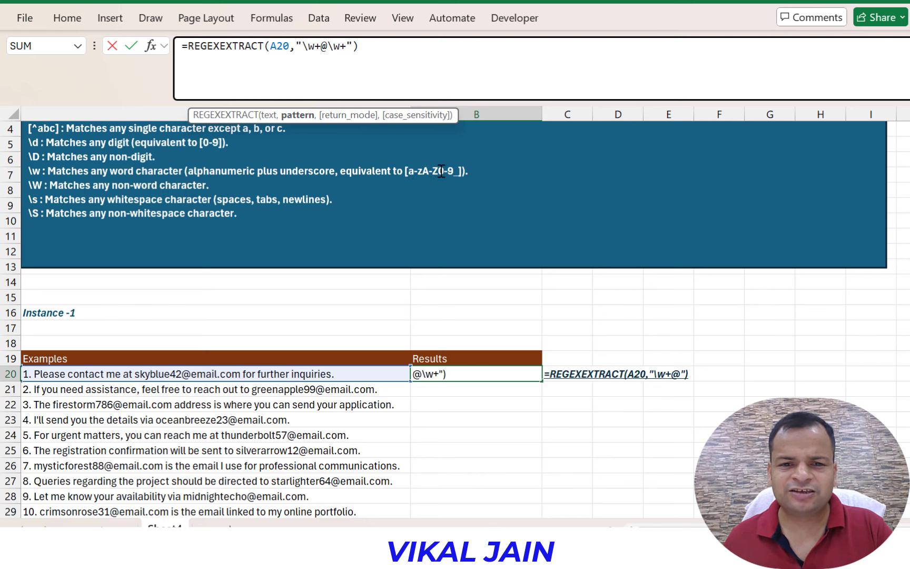
key(Return)
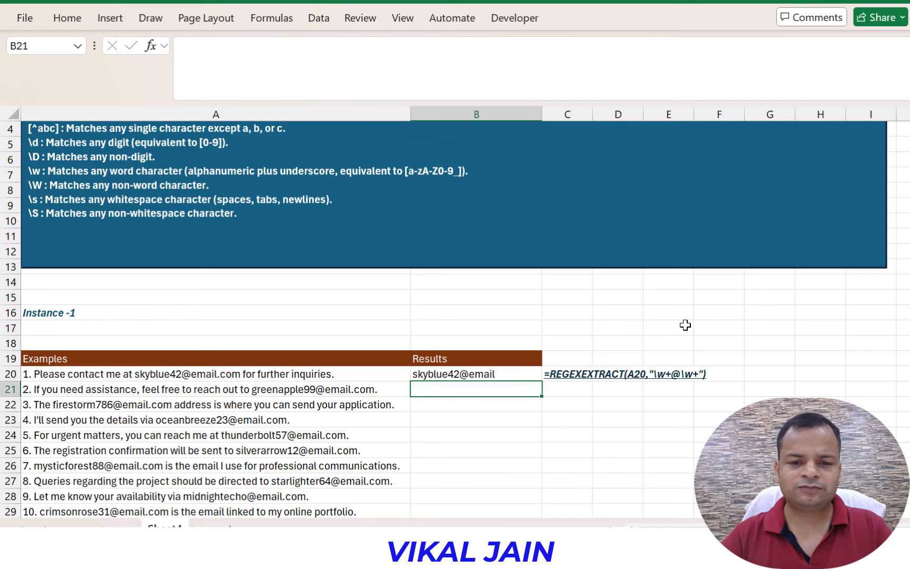
key(Up)
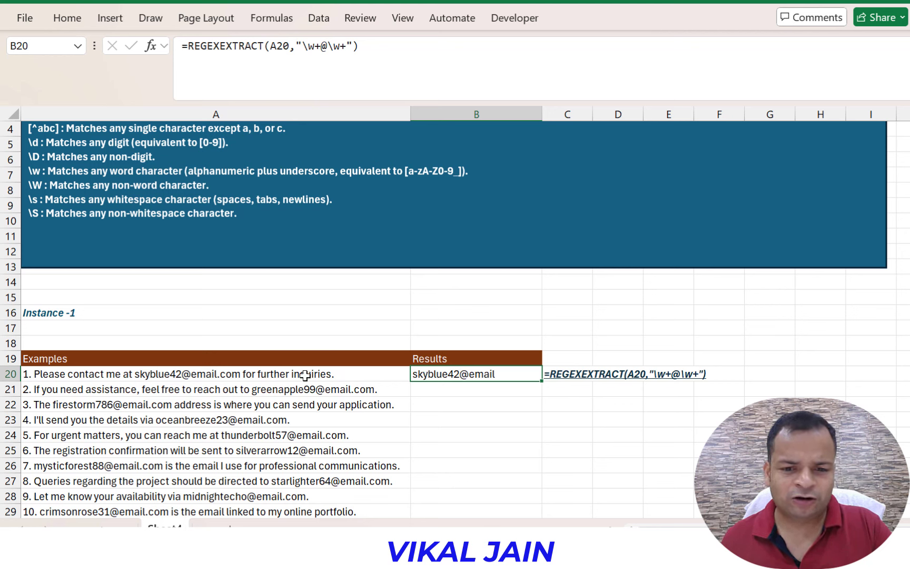
Add an escaped dot to the B20 formula, making the pattern "\w+@\w+\."
double_click(482, 375)
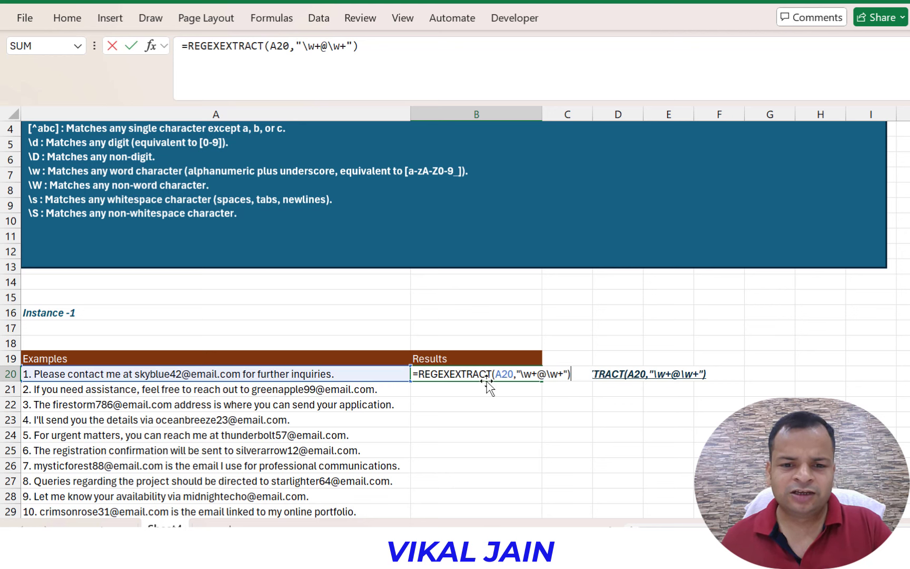
click(351, 46)
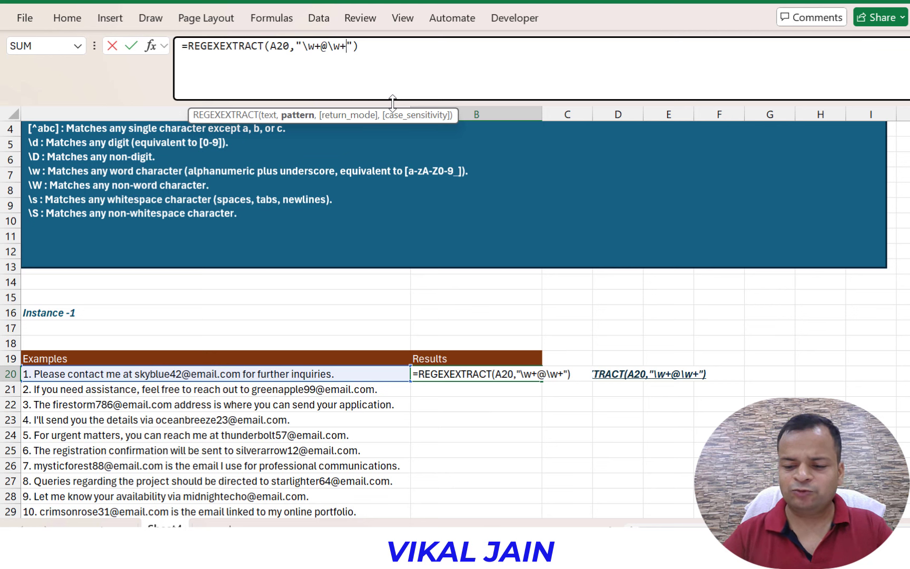
text(.)
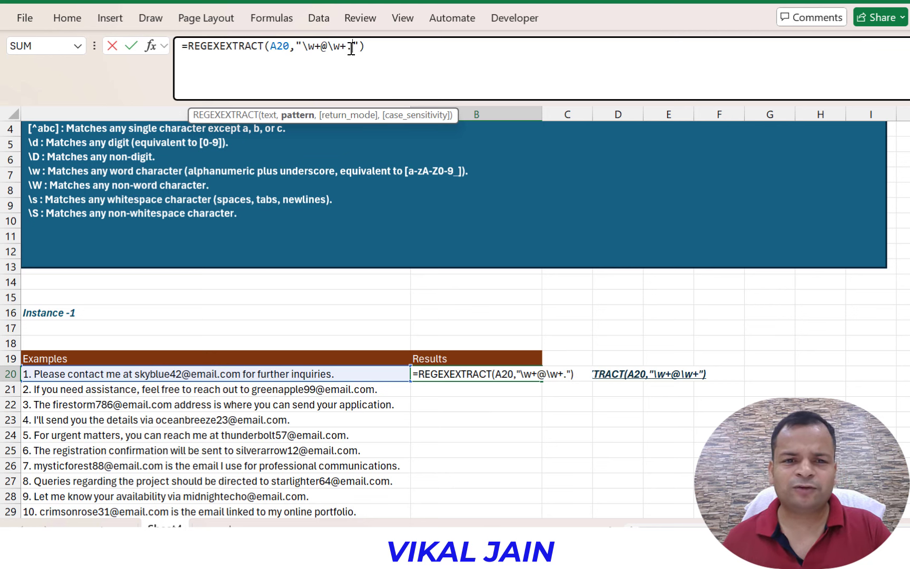
text(\)
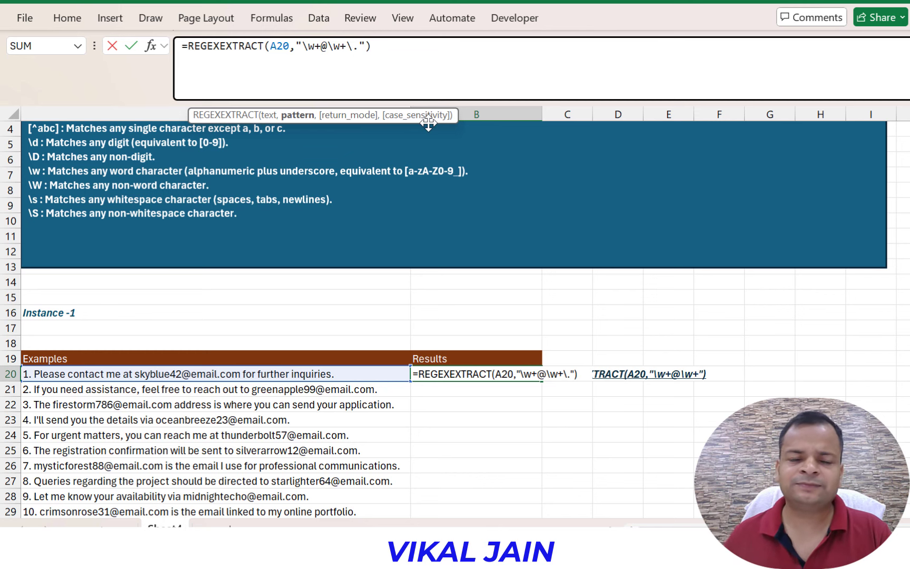
key(Return)
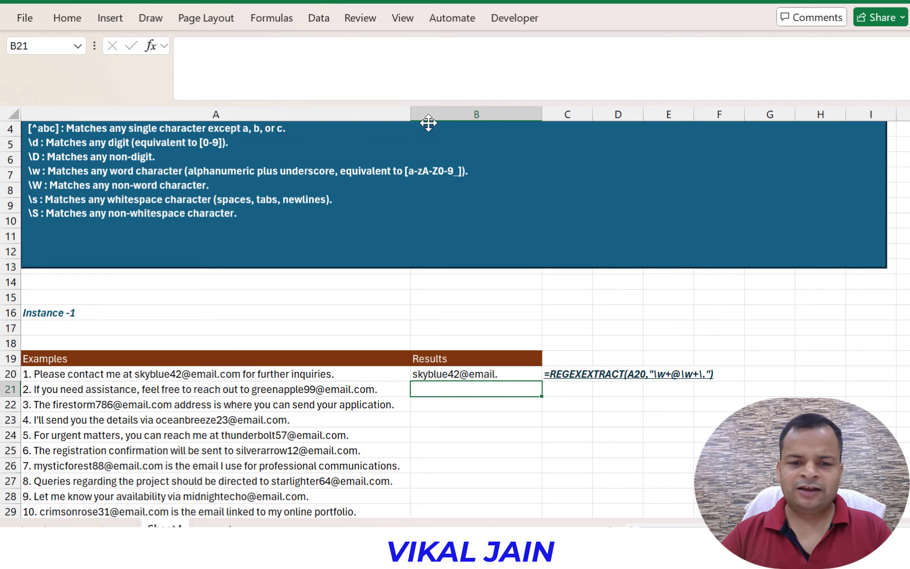
Complete the email pattern in B20 as "\w+@\w+\.\w+" to include the domain extension
double_click(472, 372)
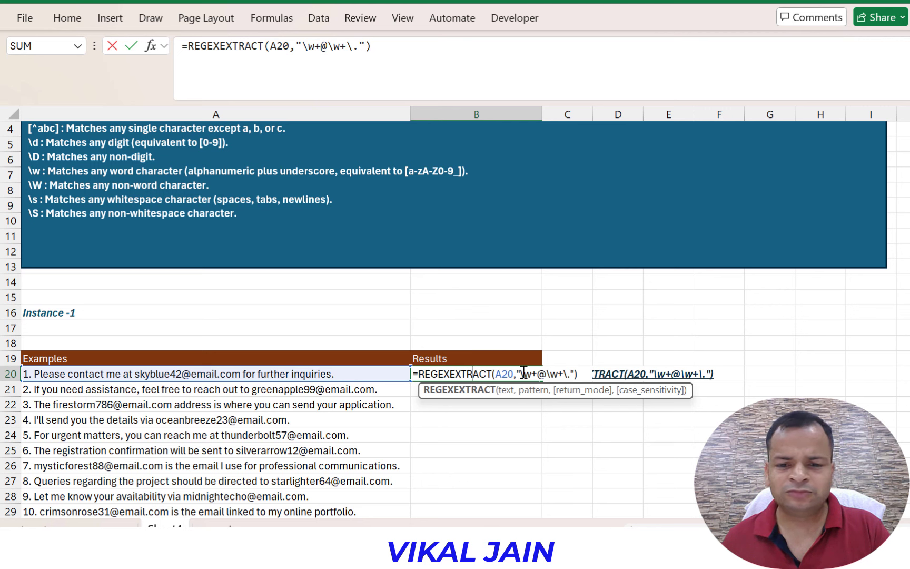
click(359, 46)
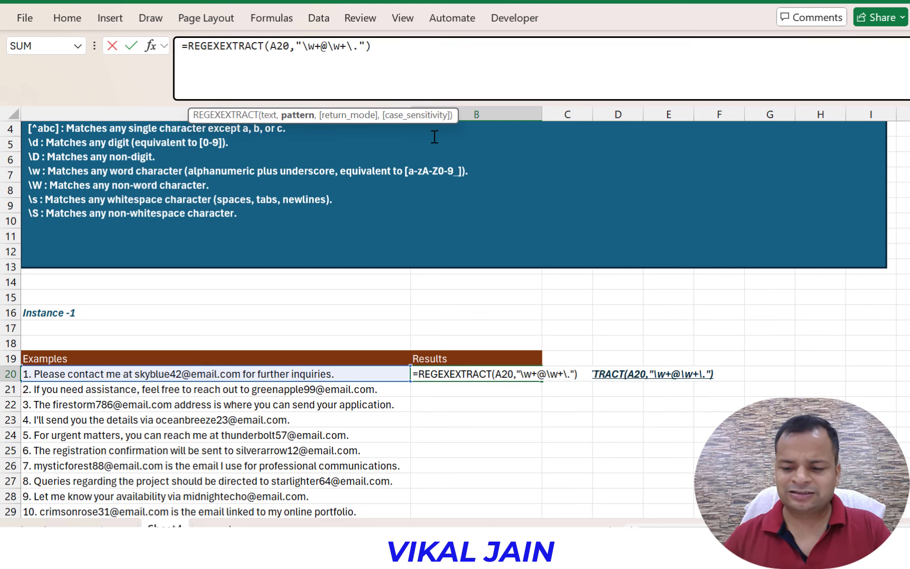
text(\w)
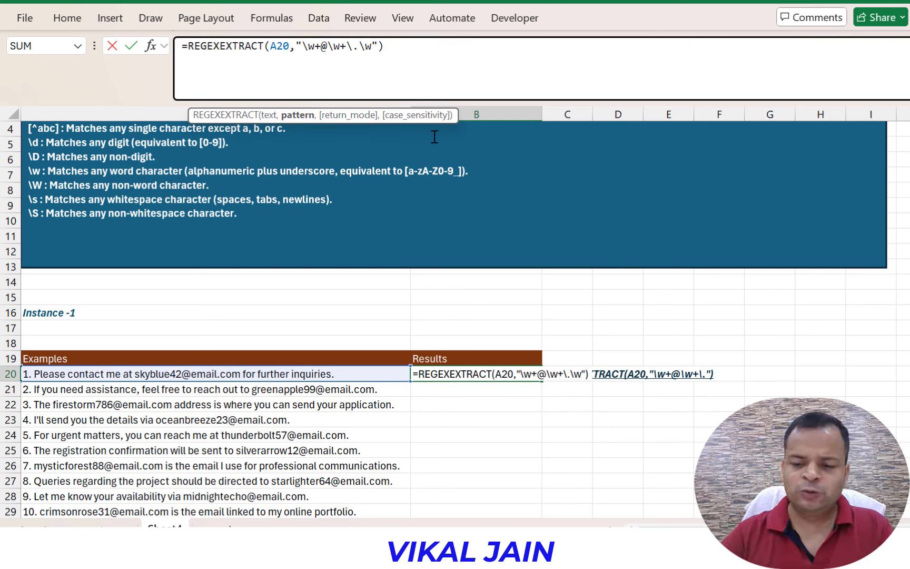
text(+)
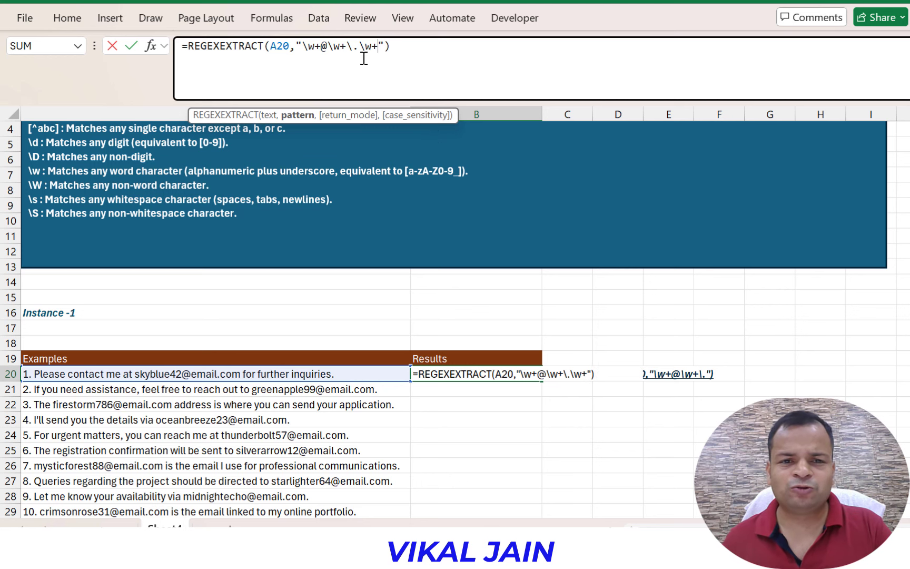
drag(359, 47, 371, 46)
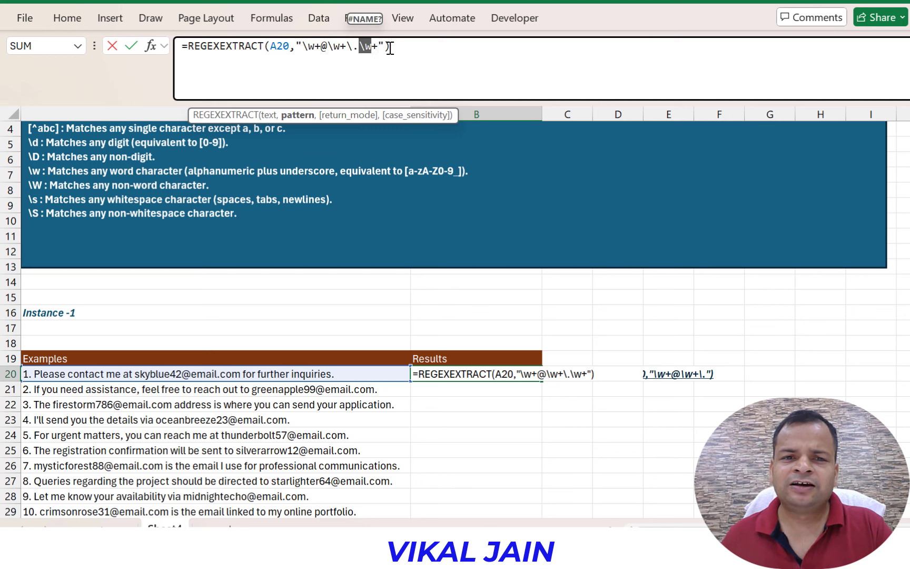
click(378, 49)
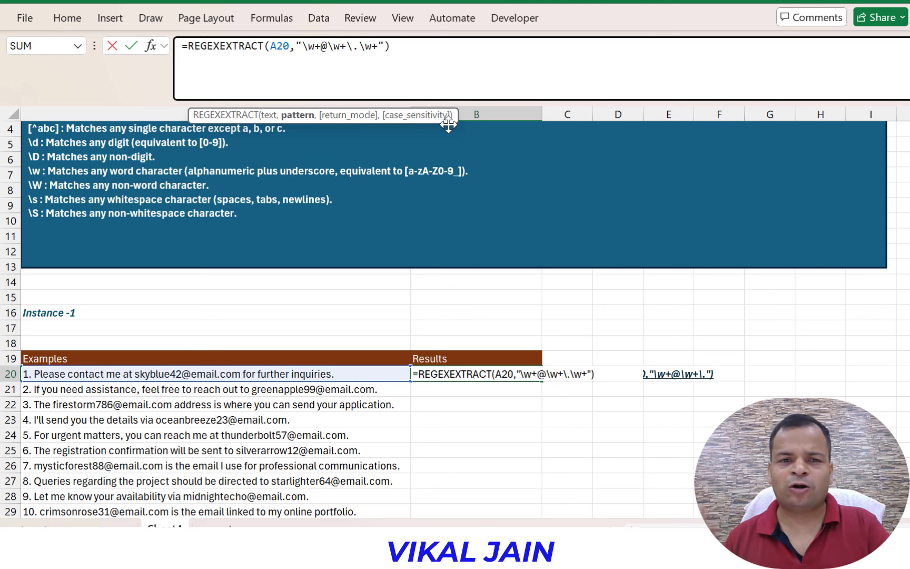
key(Return)
key(Up)
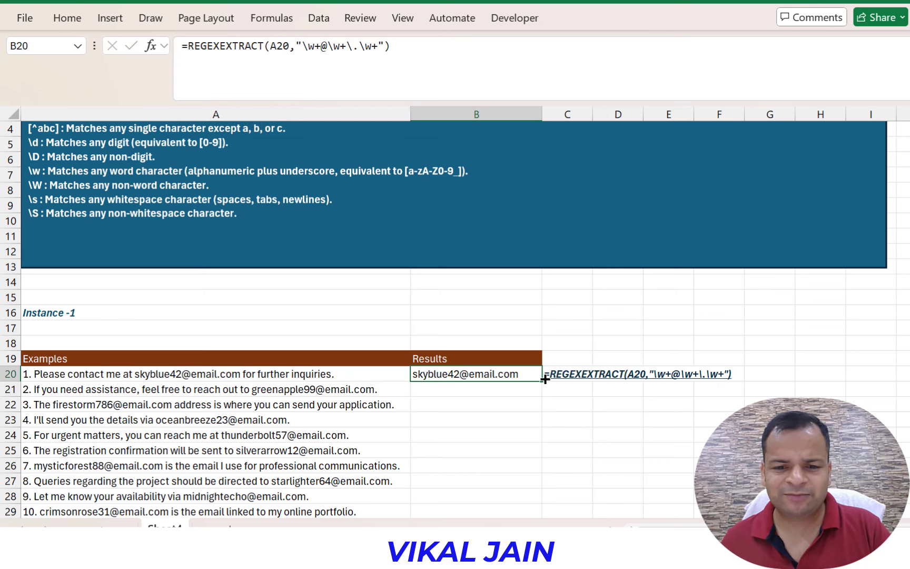
Fill the email extraction formula from B20 down to B30 and review its pattern
drag(545, 379, 507, 467)
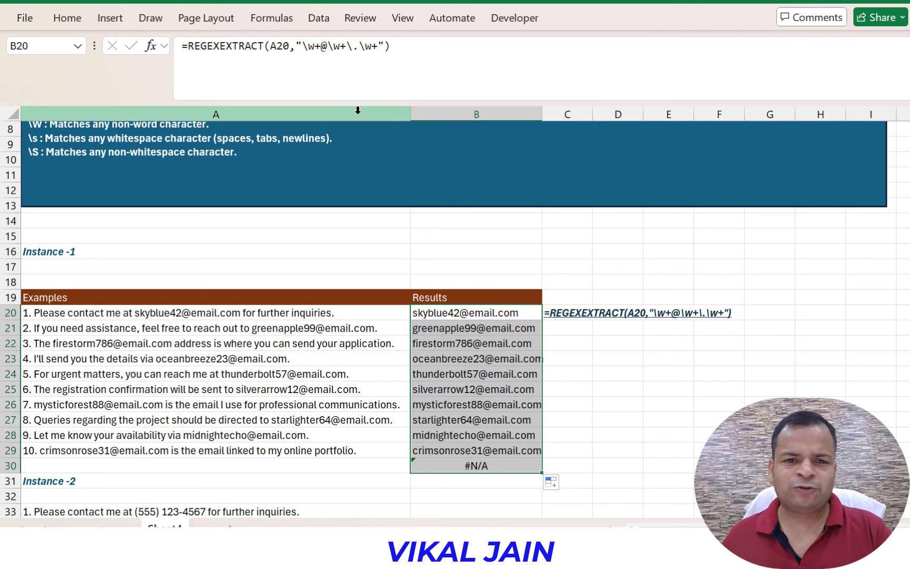
drag(384, 45, 293, 46)
key(Escape)
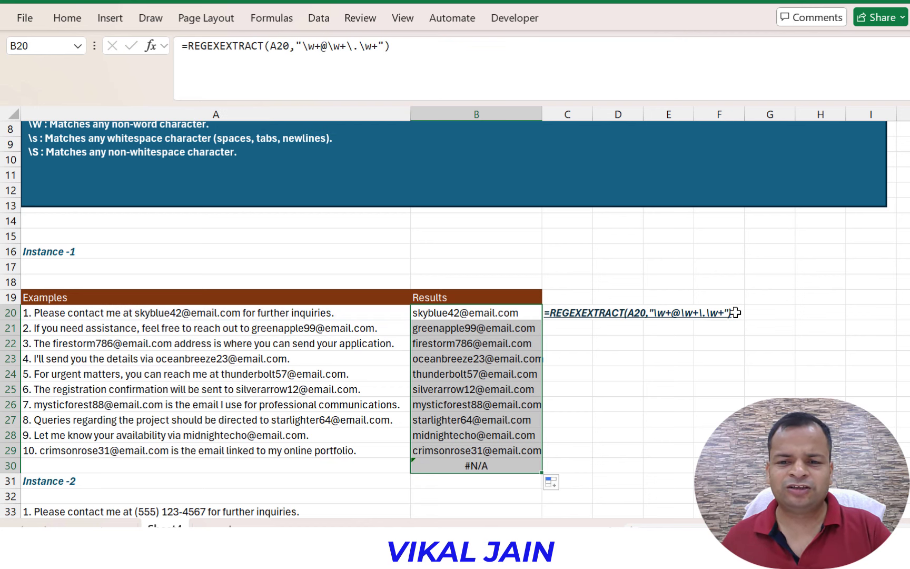
Start a REGEXREPLACE formula in G20 with A20 as its text argument
click(756, 313)
key(F2)
text(=re)
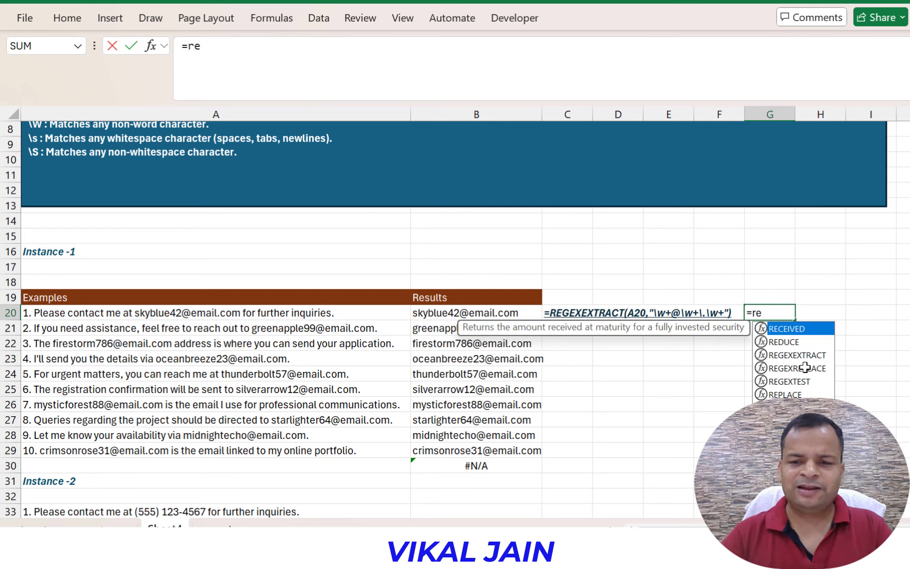
double_click(798, 369)
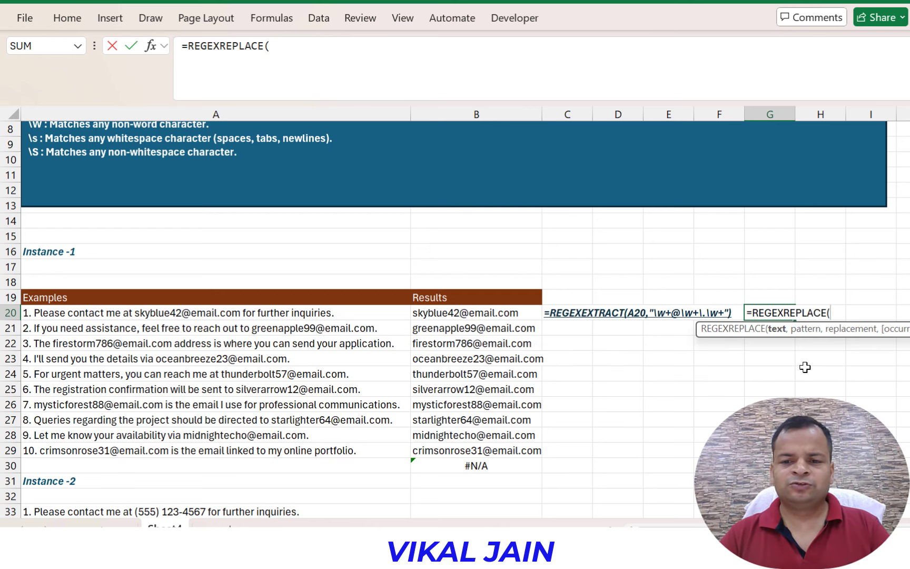
key(Left)
key(Left)
key(Left)
key(Left)
key(Left)
key(Left)
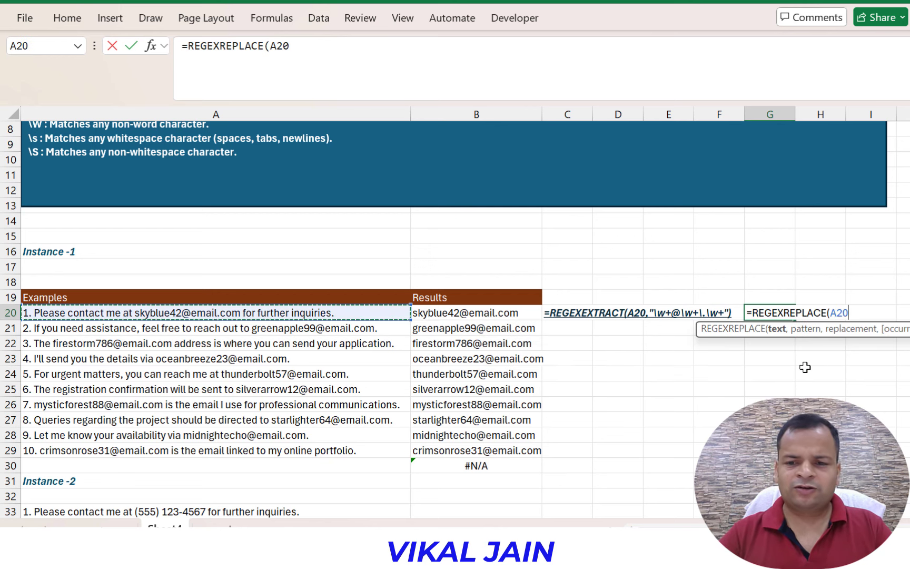
text(,)
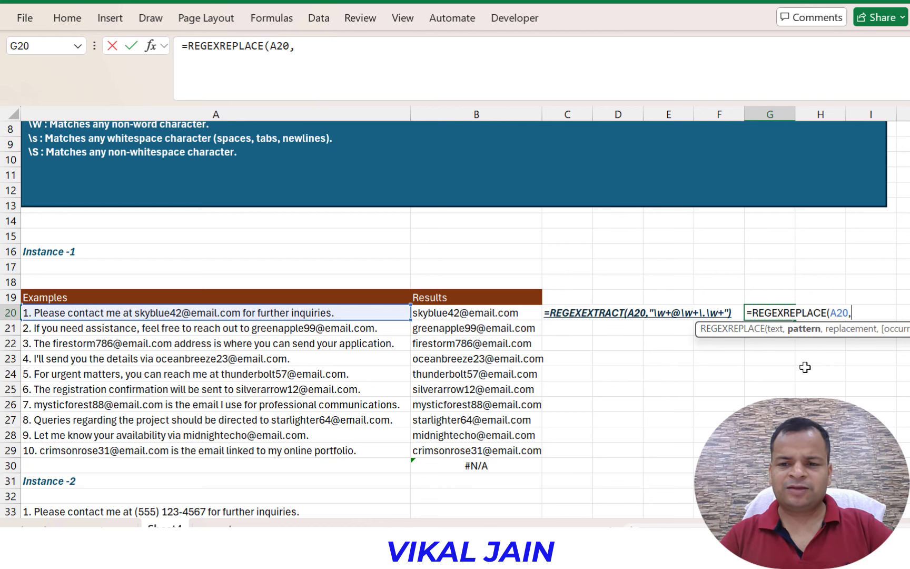
Complete the G20 formula with the pattern "\w+@\w+\.\w+" and the replacement "***" to mask the email address
text("\w+@\w+\.\w+")
text(,)
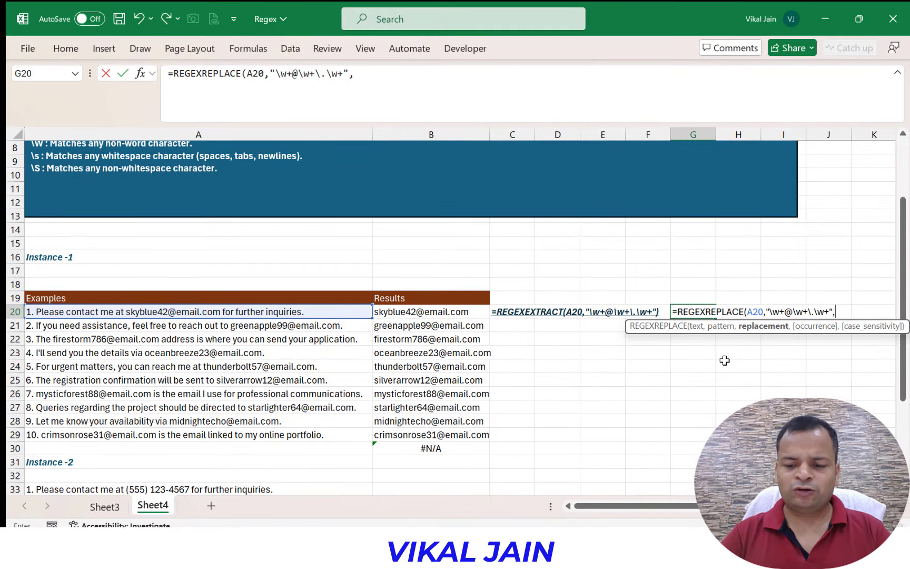
text(")
text(***)
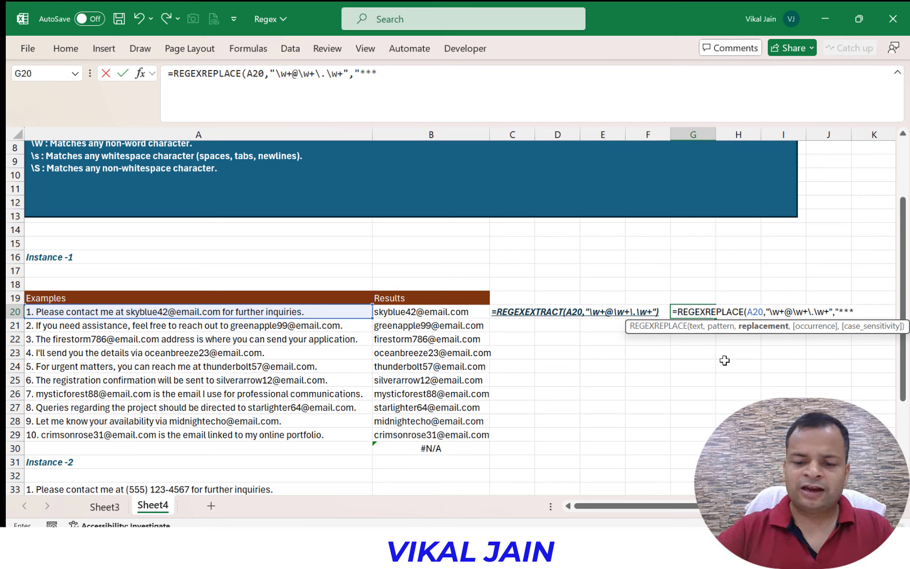
text("))
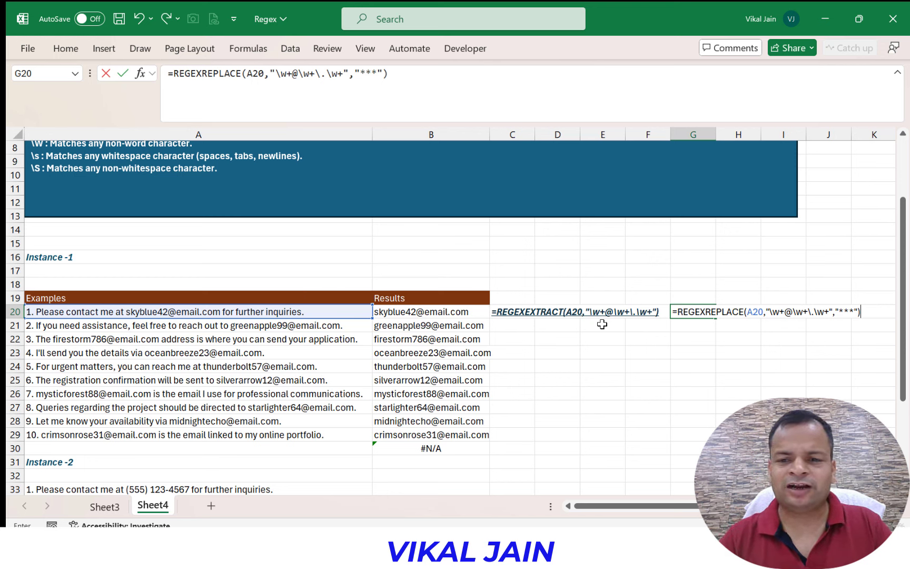
key(Return)
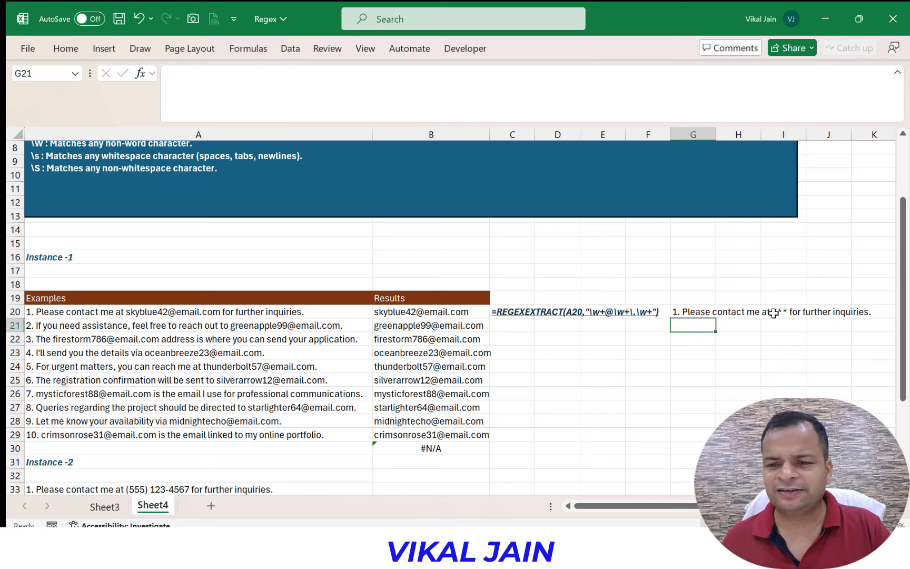
Fill the REGEXREPLACE formula from G20 down to G29
click(701, 312)
drag(717, 337, 697, 438)
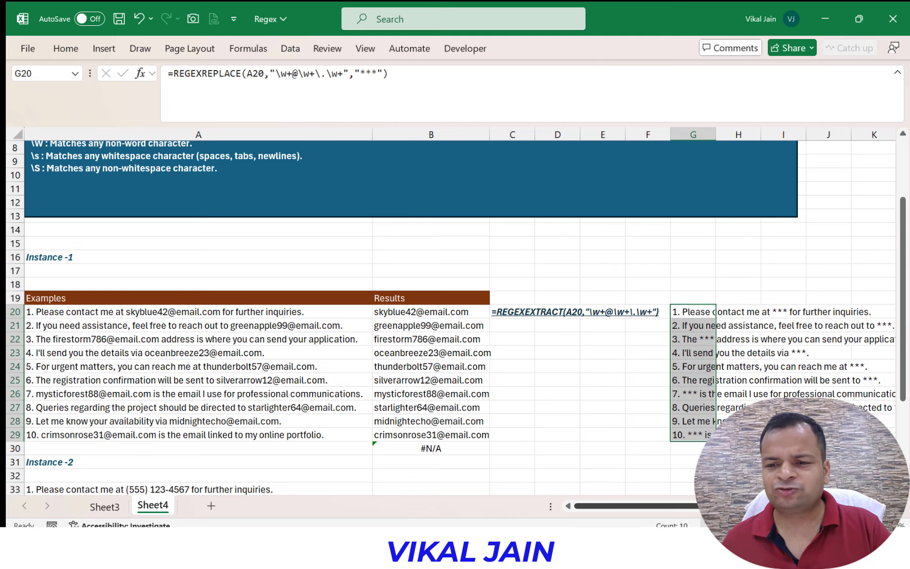
scroll(875, 370, right, 1)
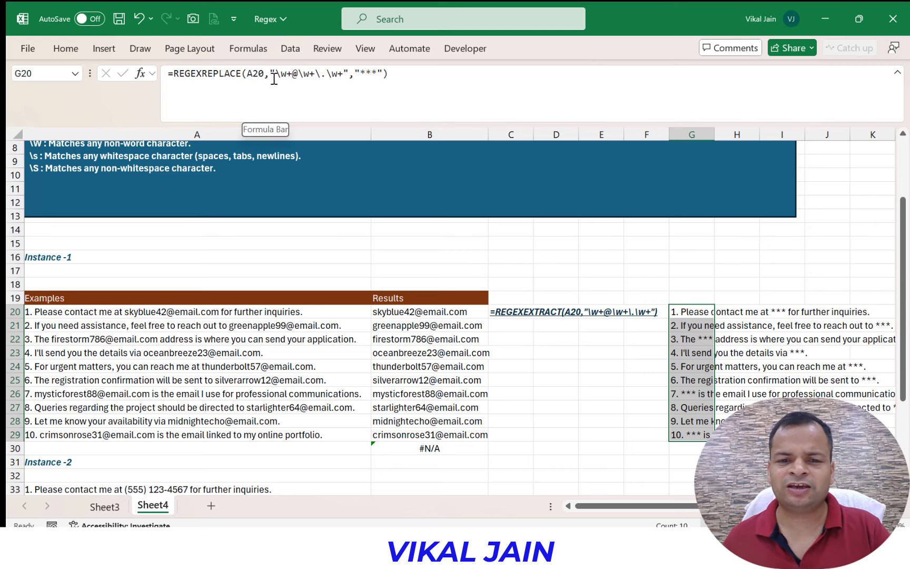
Enter a REGEXEXTRACT formula in B33 that matches the opening parenthesis in A33 with the pattern "\("
scroll(354, 292, down, 4)
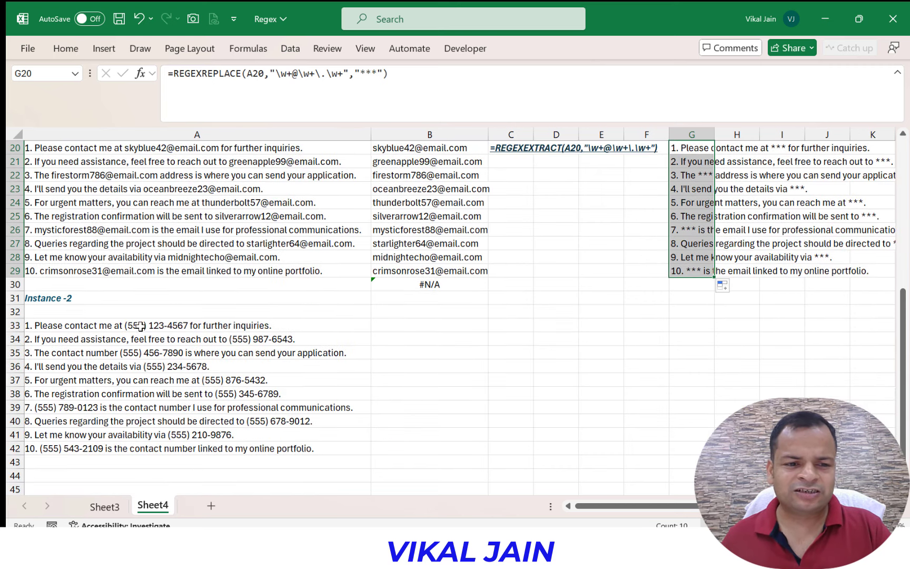
click(141, 326)
click(396, 323)
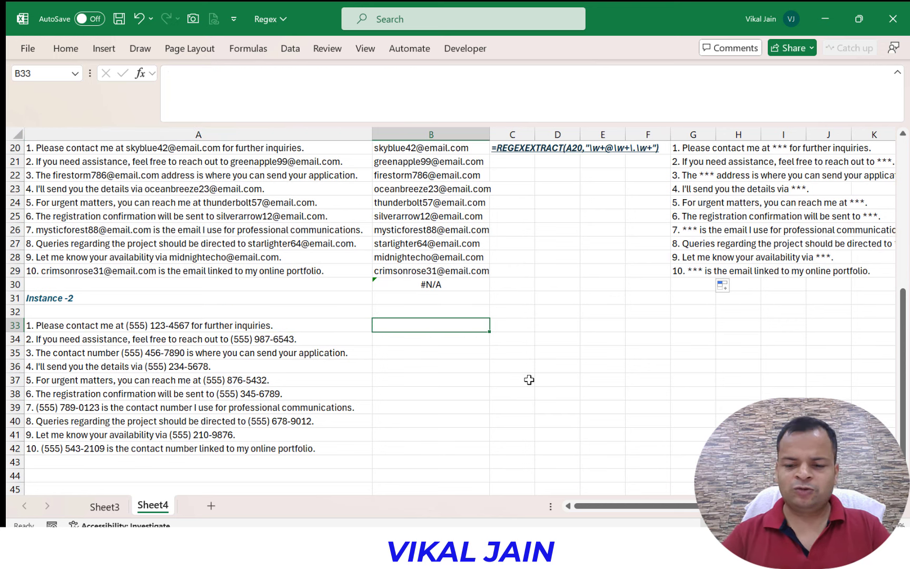
text(=reg)
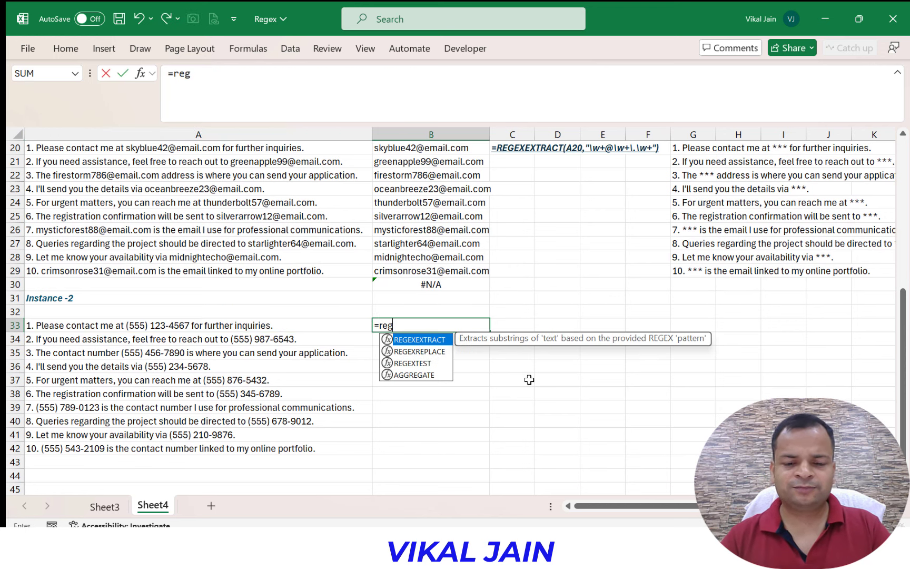
key(Down)
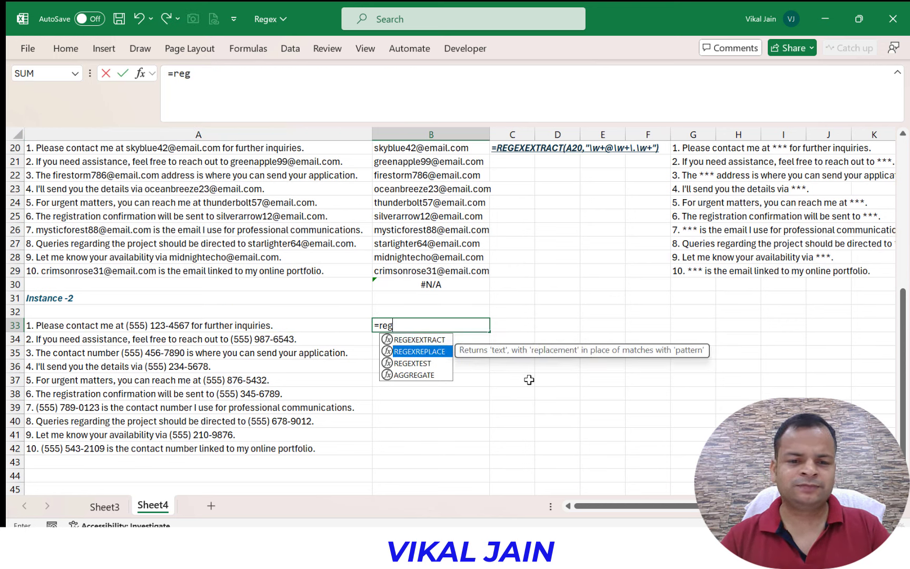
key(Up)
key(Tab)
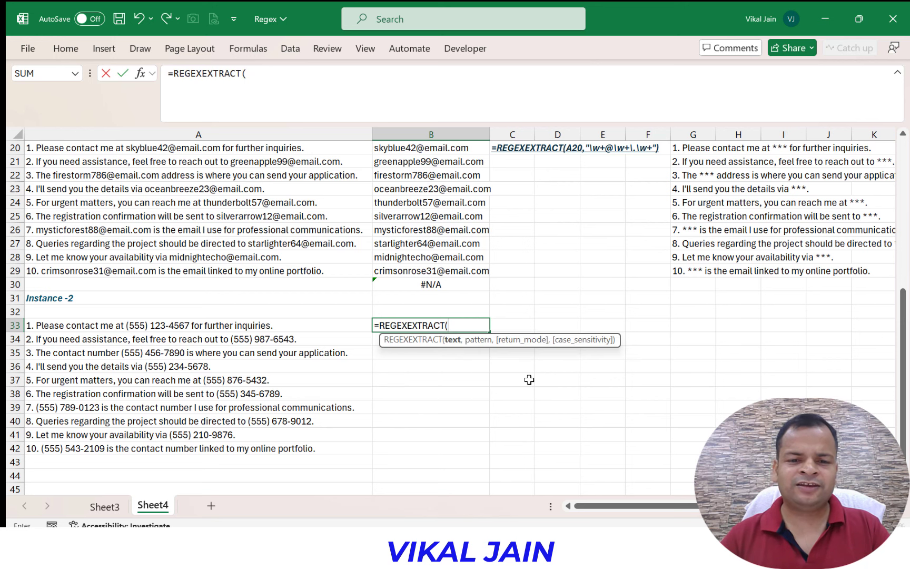
key(Left)
text(,)
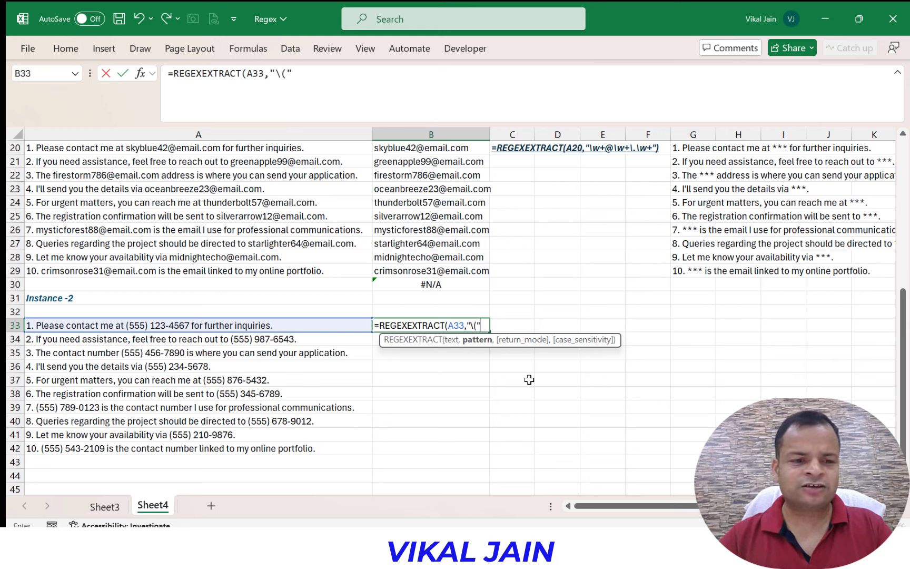
key(Return)
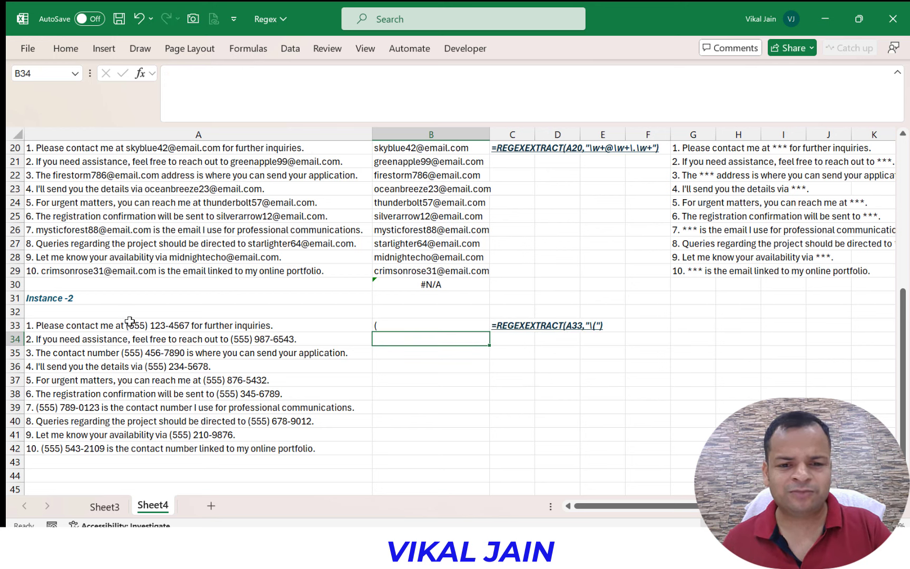
Extend the B33 pattern to "\(\d+" to include the digits after the opening parenthesis
click(371, 324)
double_click(419, 325)
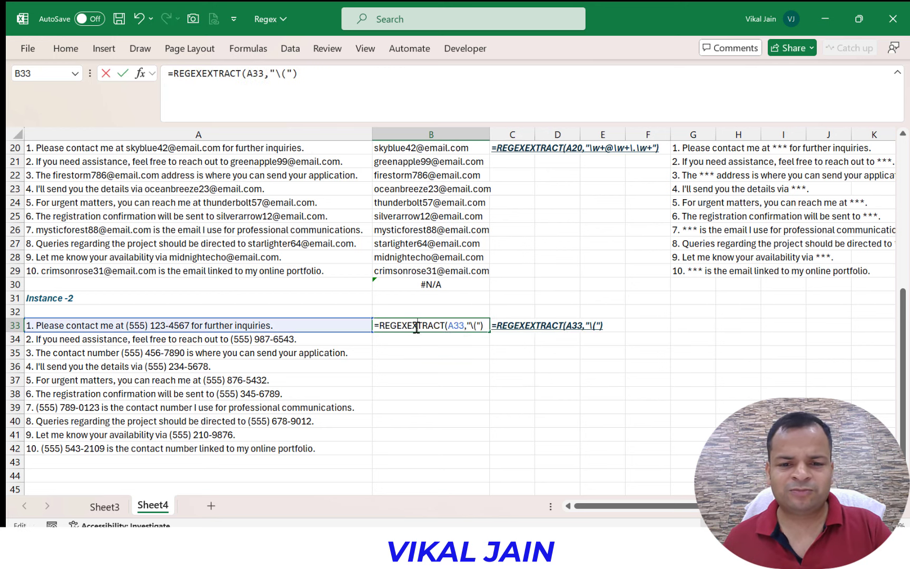
click(478, 326)
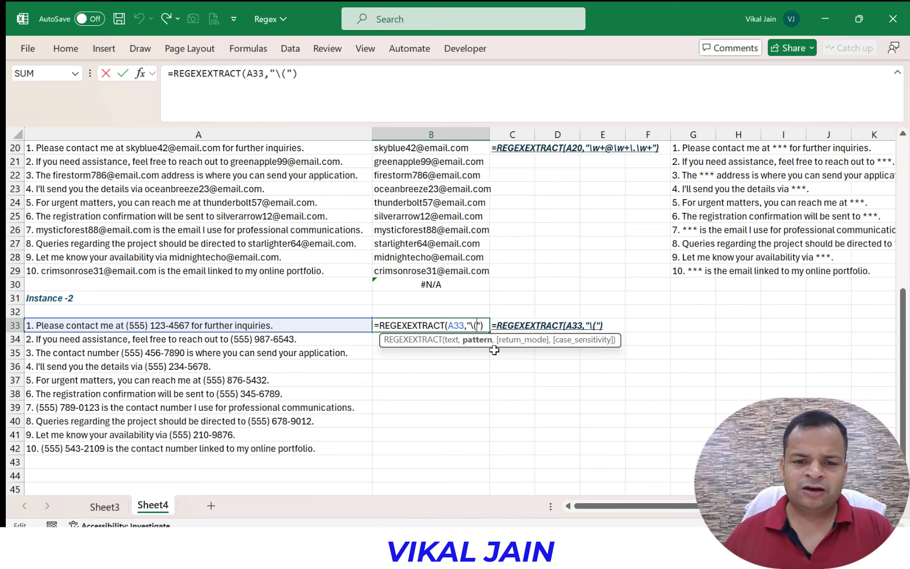
scroll(152, 227, up, 6)
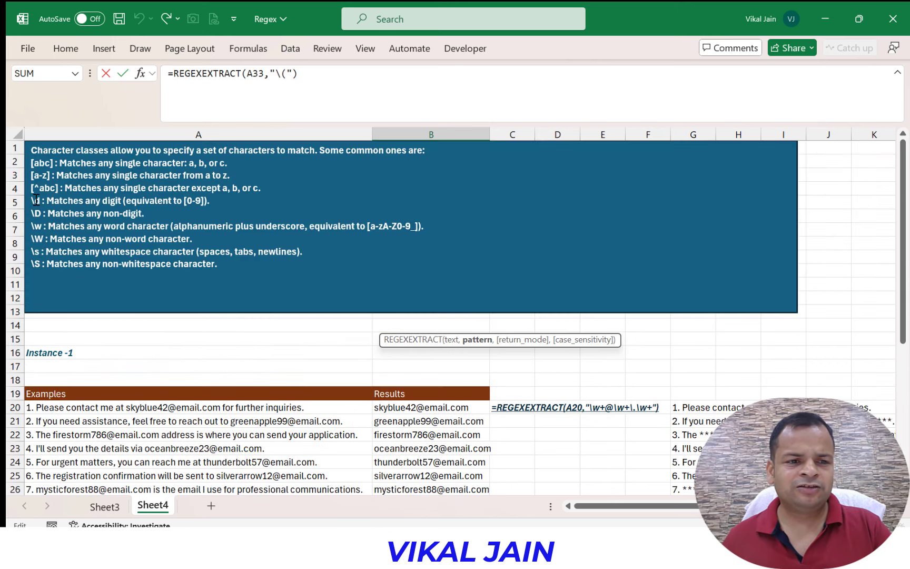
scroll(268, 309, down, 6)
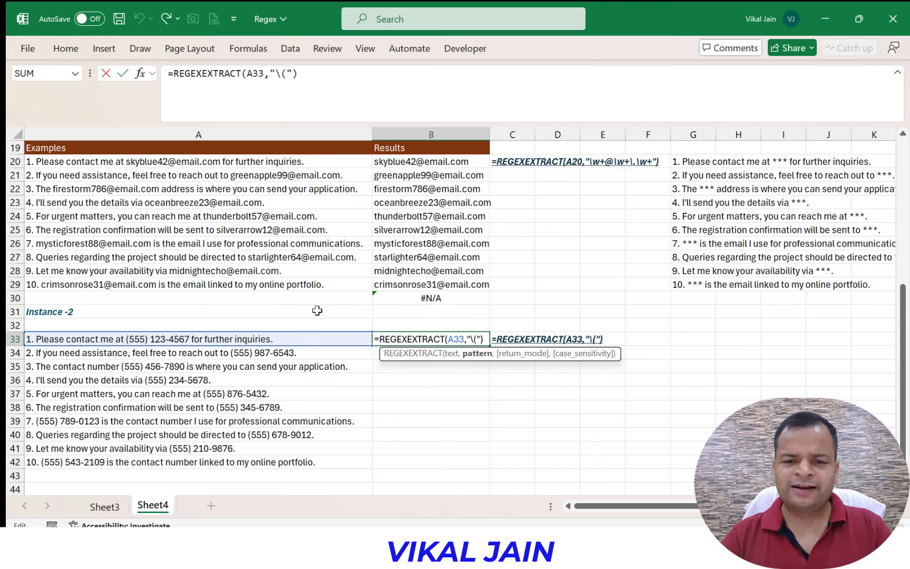
text(\d)
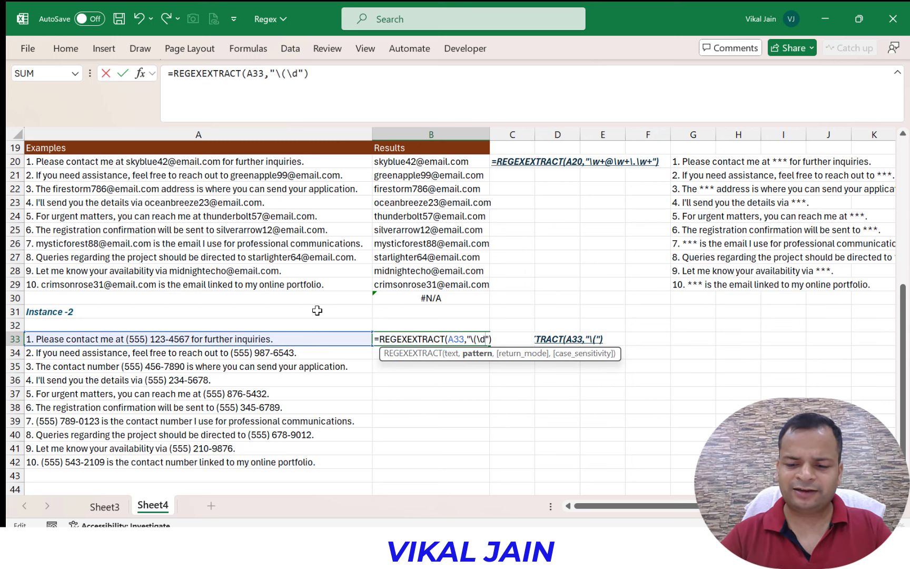
text(+)
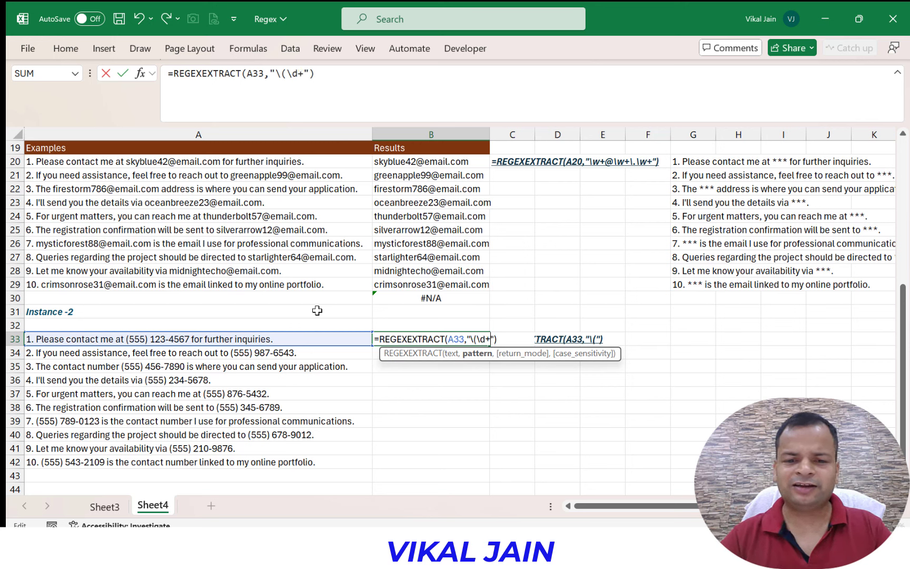
key(Return)
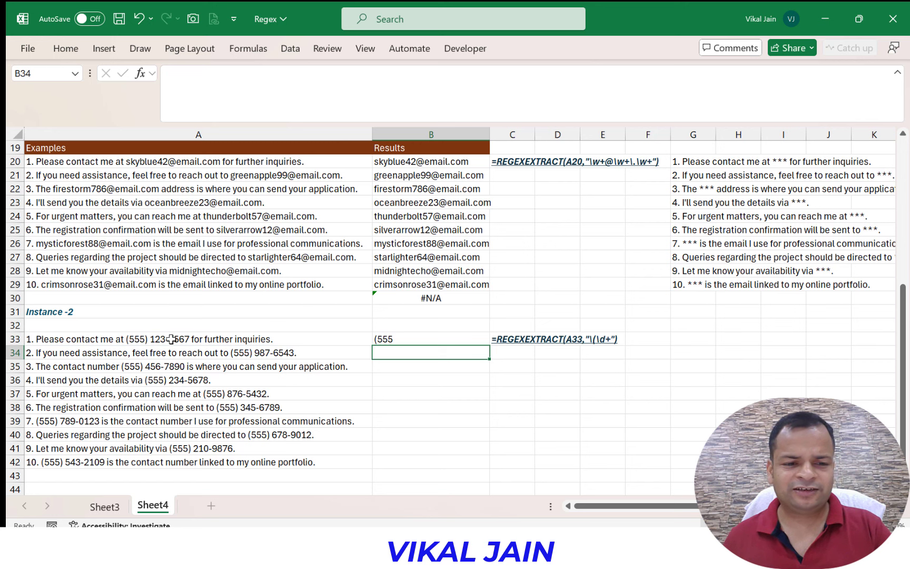
Add an escaped closing parenthesis to the B33 formula, making the pattern "\(\d+\)"
double_click(394, 338)
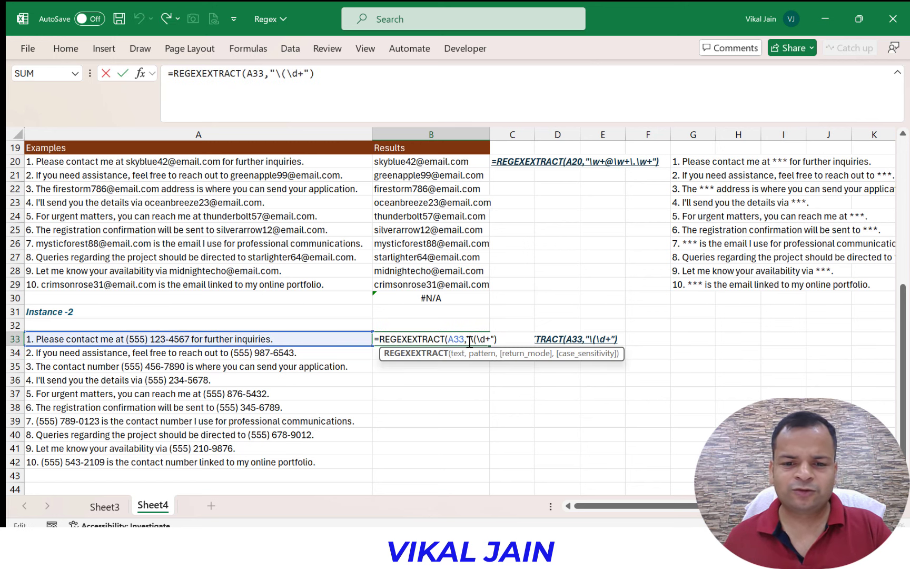
click(490, 339)
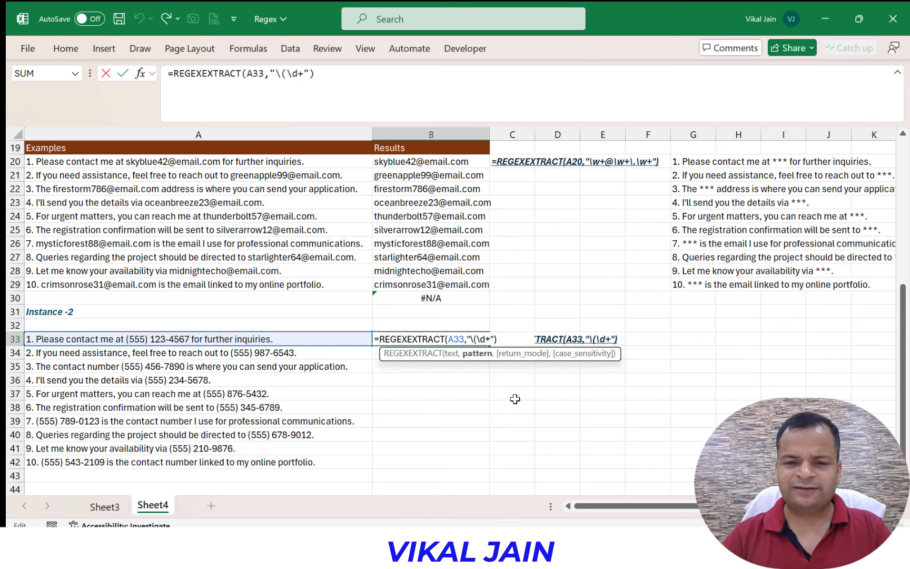
text(\)
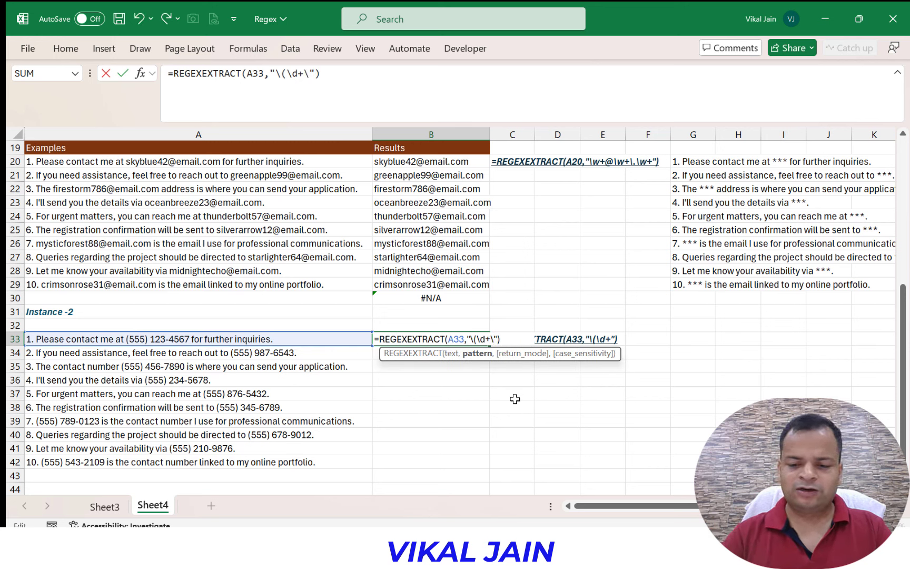
text(0)
key(BackSpace)
text())
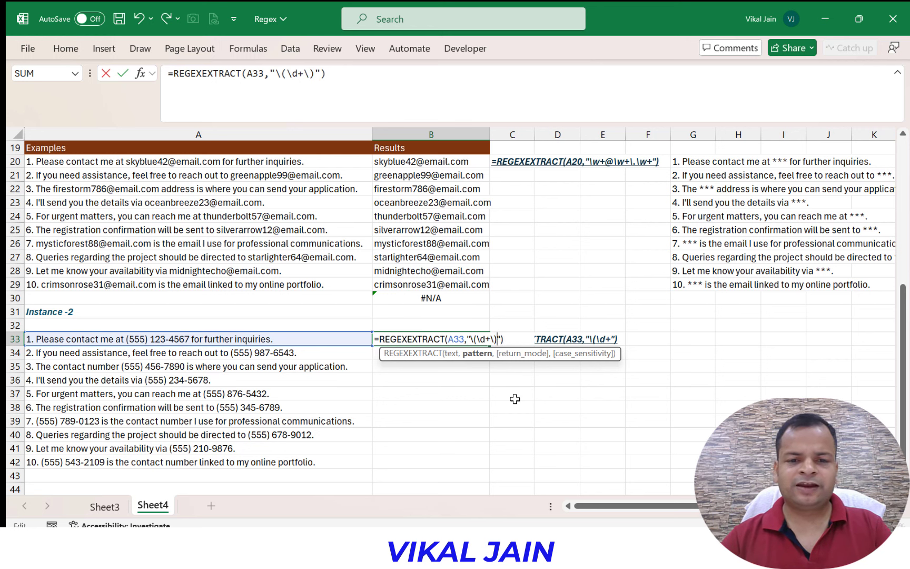
key(Return)
key(Up)
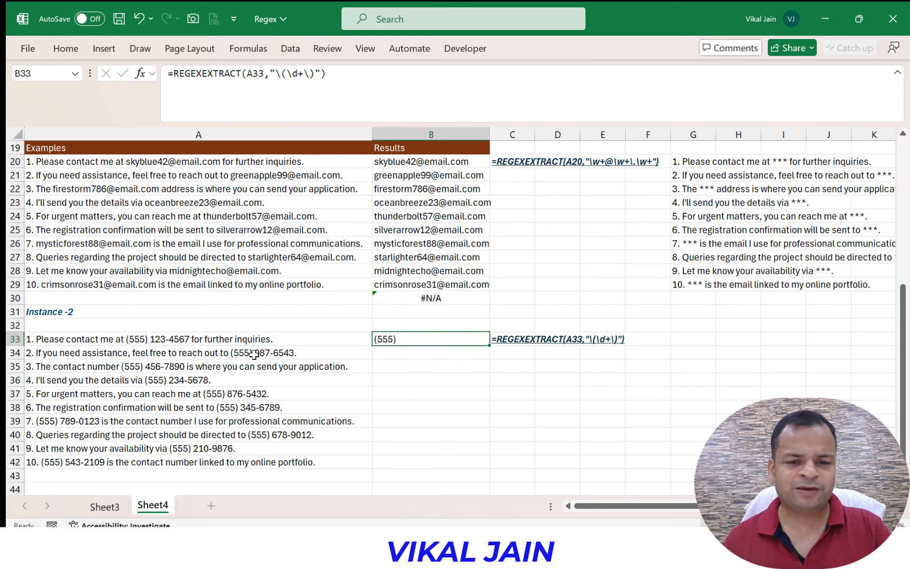
Add a space after the closing parenthesis in the B33 pattern, making it "\(\d+\) "
key(F2)
key(Left)
key(Left)
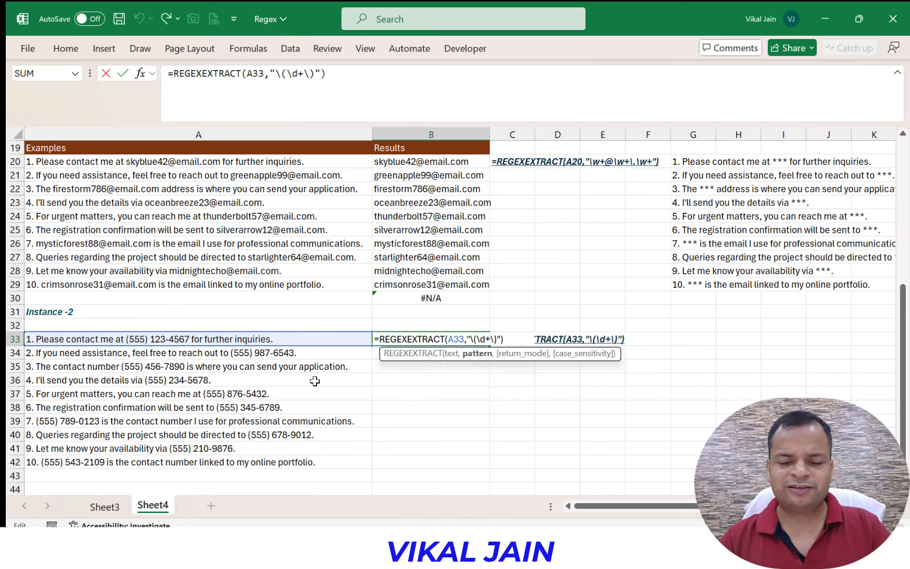
key(Return)
key(Up)
Extend the B33 pattern to "\(\d+\) \d+" to include the digits following the space
key(F2)
key(Left)
key(Left)
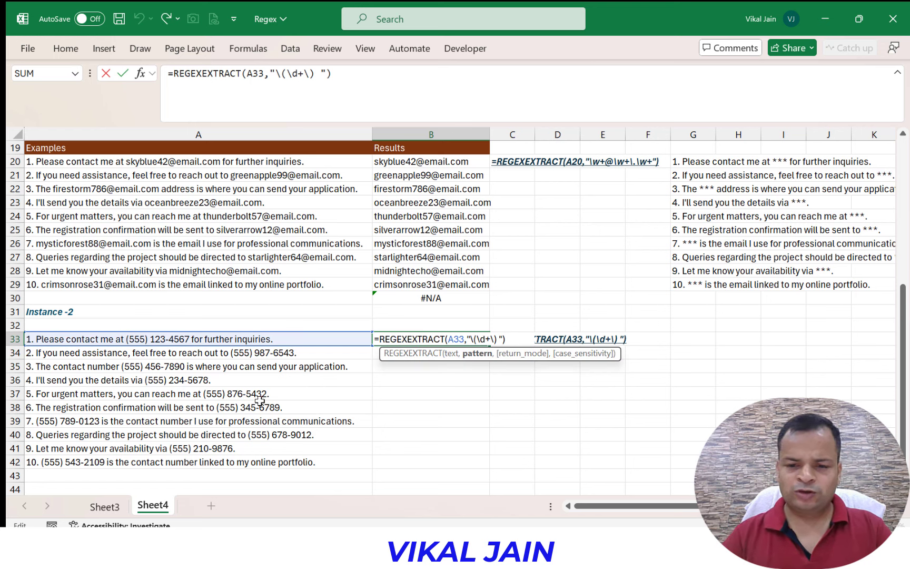
text(\d)
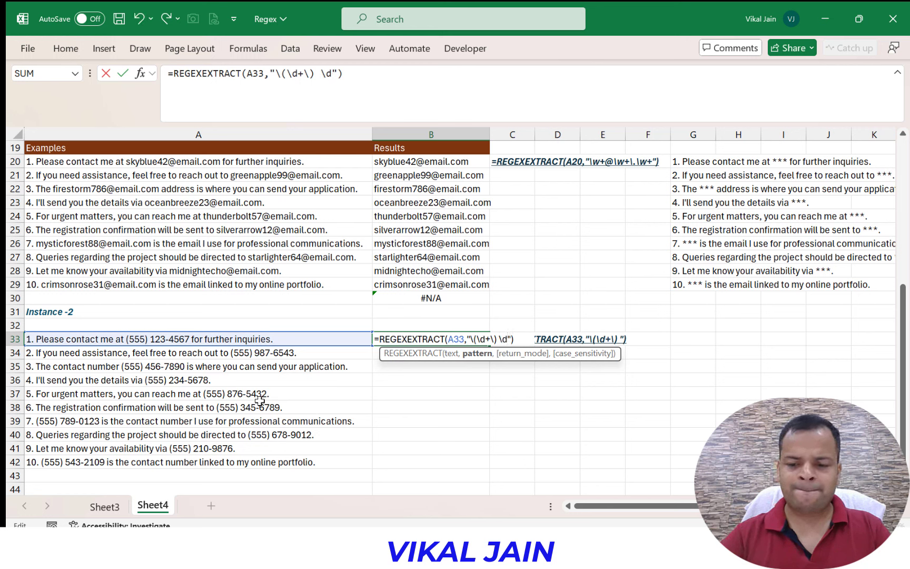
text(+)
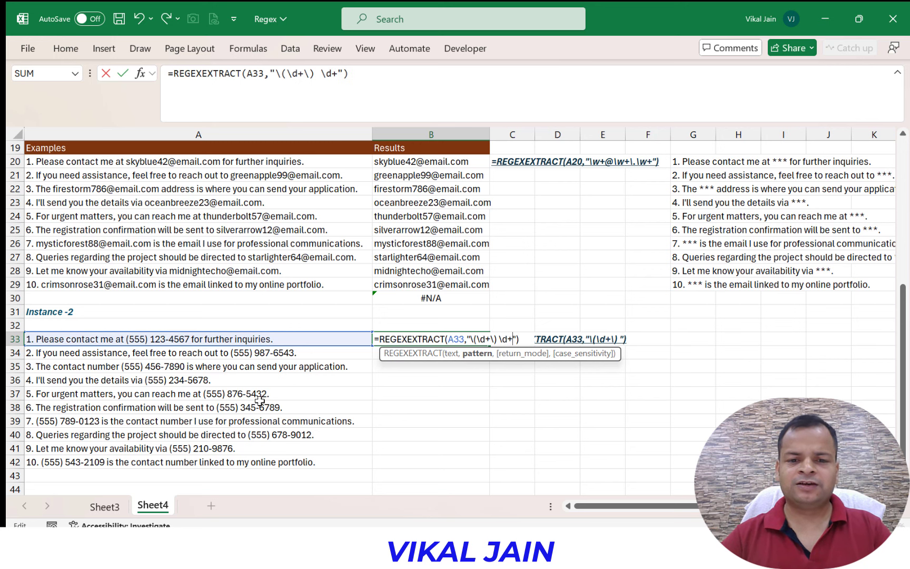
key(Return)
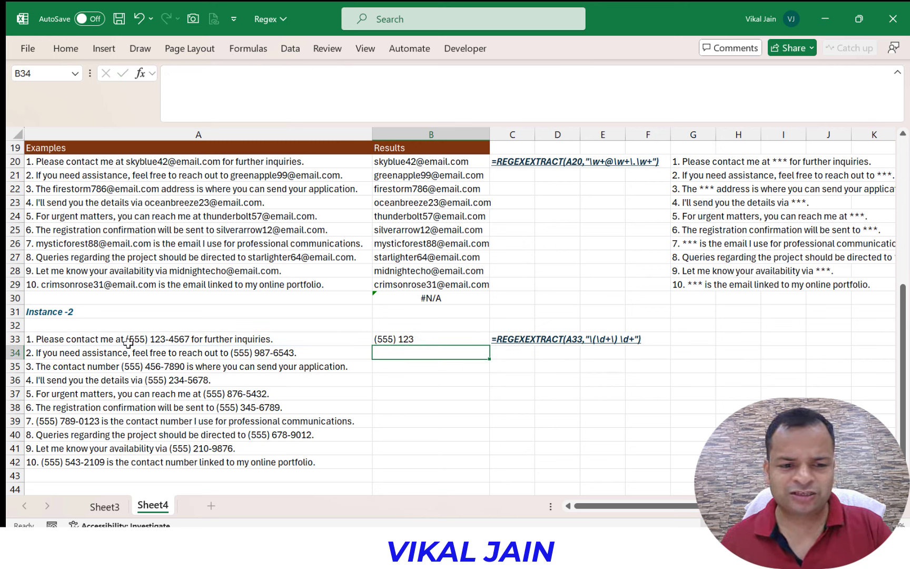
Add an escaped hyphen to the end of the B33 pattern, making it "\(\d+\) \d+\-"
double_click(435, 339)
click(509, 340)
text(\-)
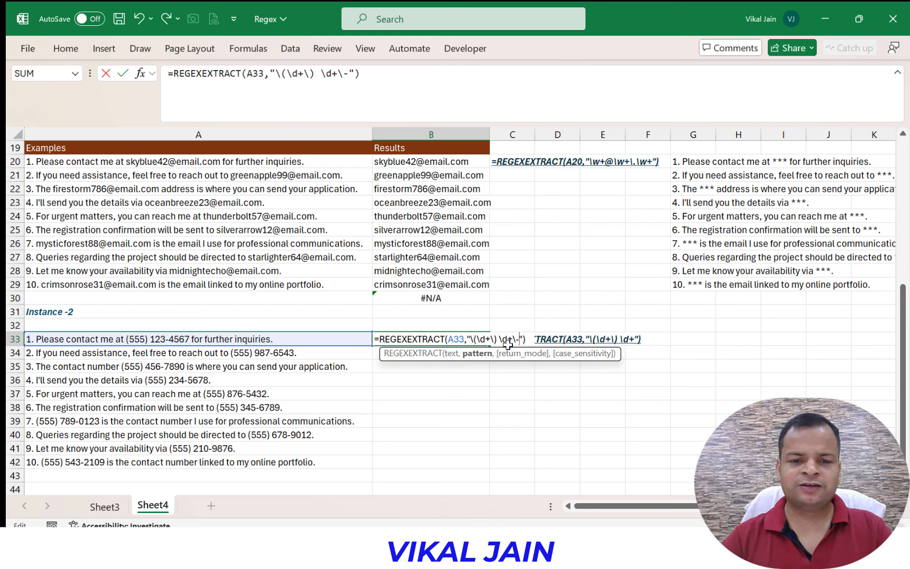
key(Return)
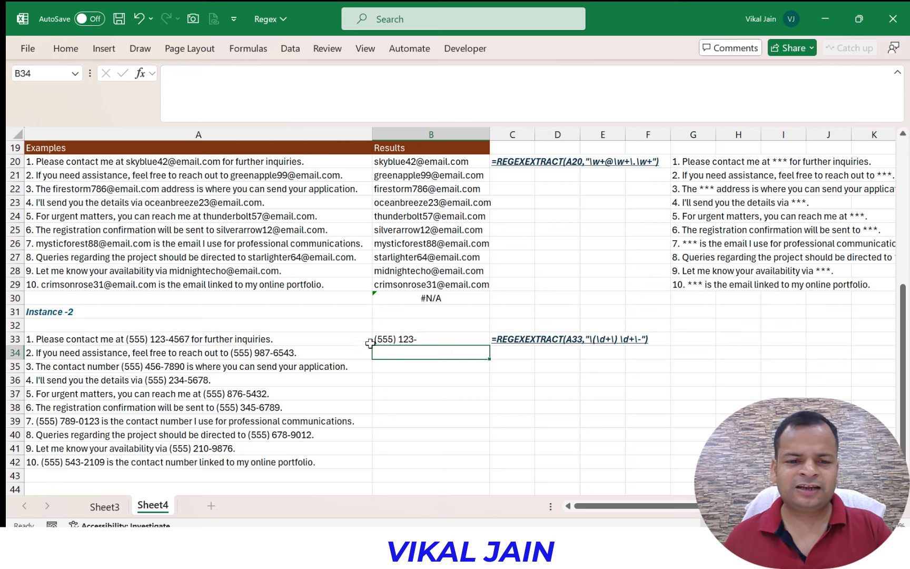
Complete the B33 pattern as "\(\d+\) \d+\-\d+" to include the final digits, and fill the formula down to B42
double_click(397, 339)
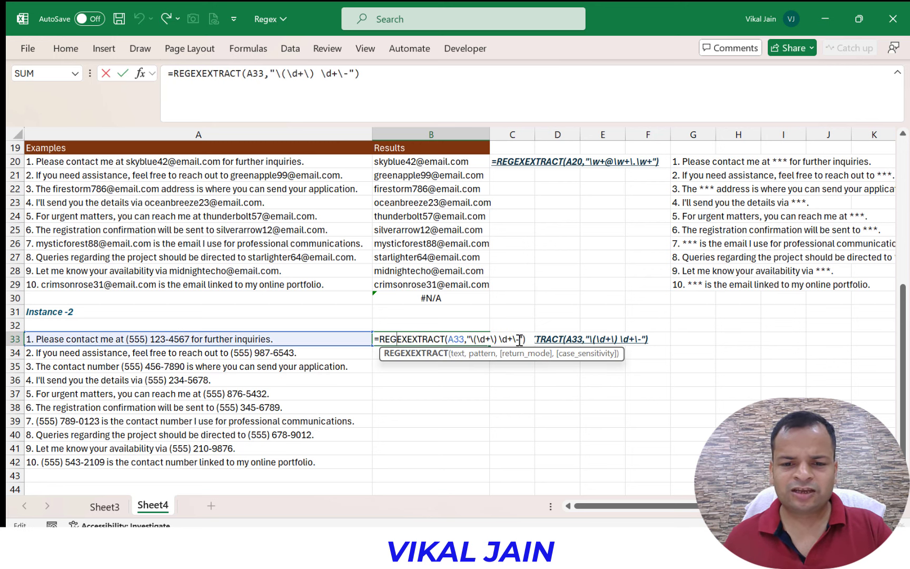
text(\d+)
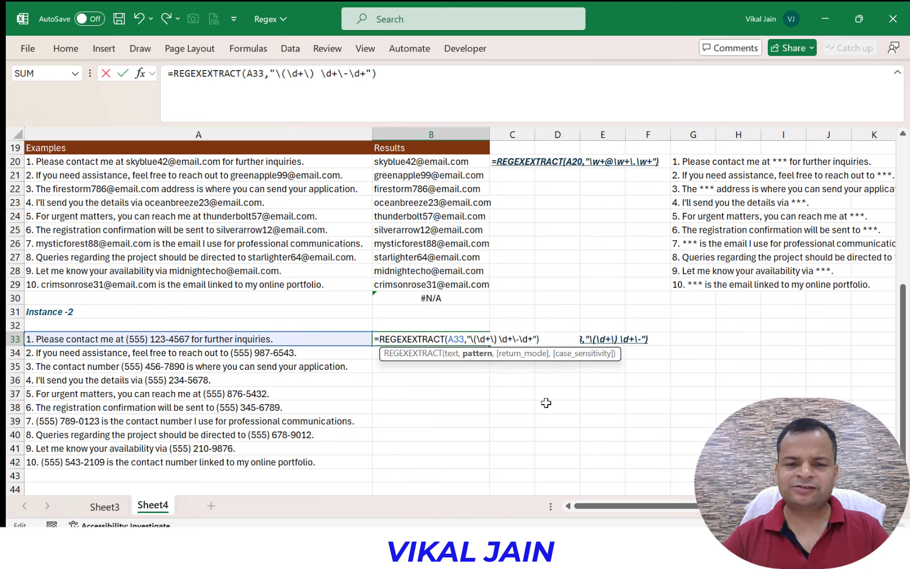
key(Return)
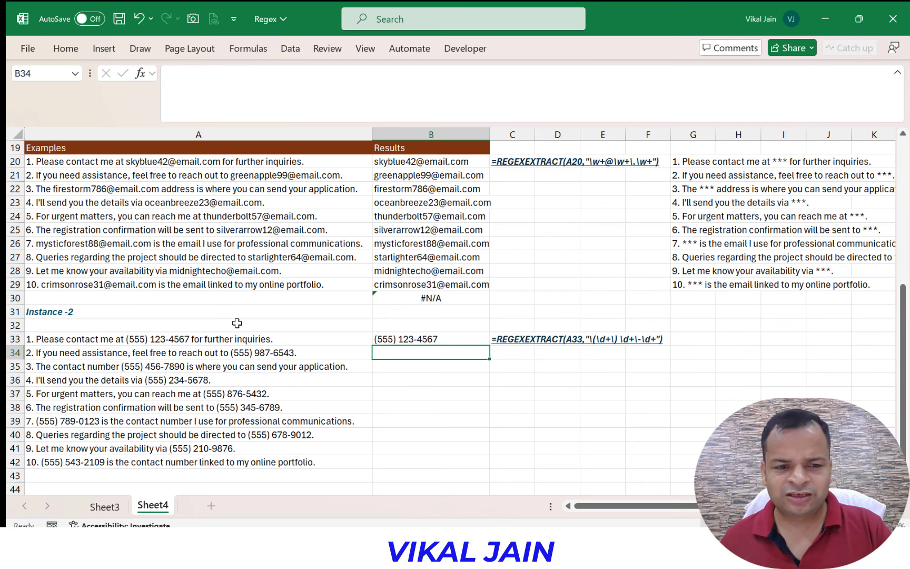
click(425, 340)
drag(489, 345, 489, 468)
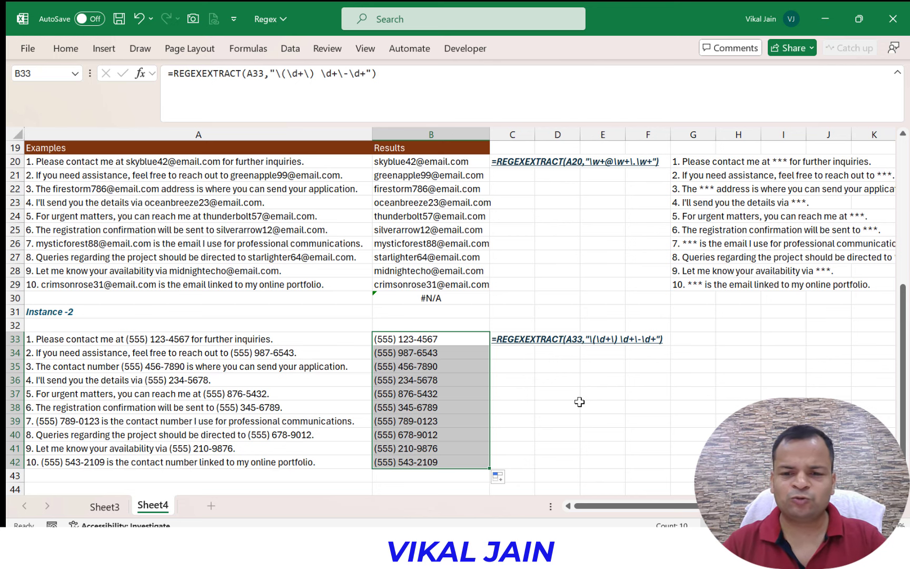
key(Right)
key(Right)
key(Right)
key(Right)
key(Right)
text(=r)
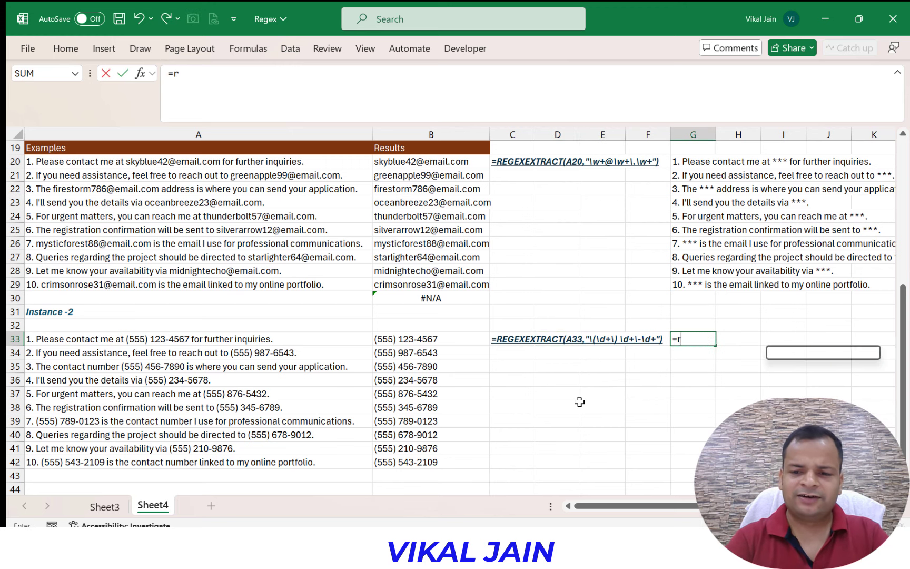
text(eg)
key(Down)
key(Down)
key(Tab)
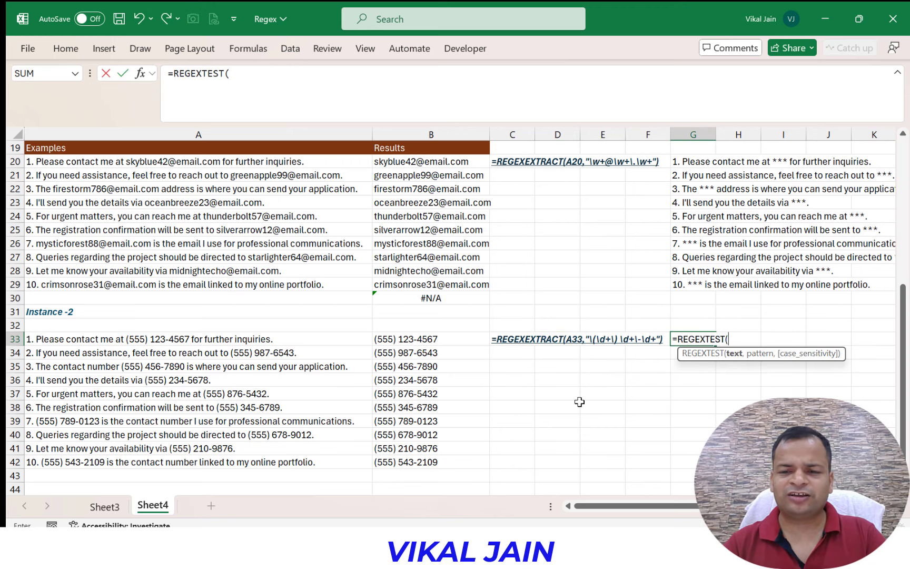
key(Escape)
Copy the full text of the REGEXEXTRACT formula in B33 and leave the cell unchanged
key(Left)
key(Left)
key(Left)
key(Left)
key(Left)
key(F2)
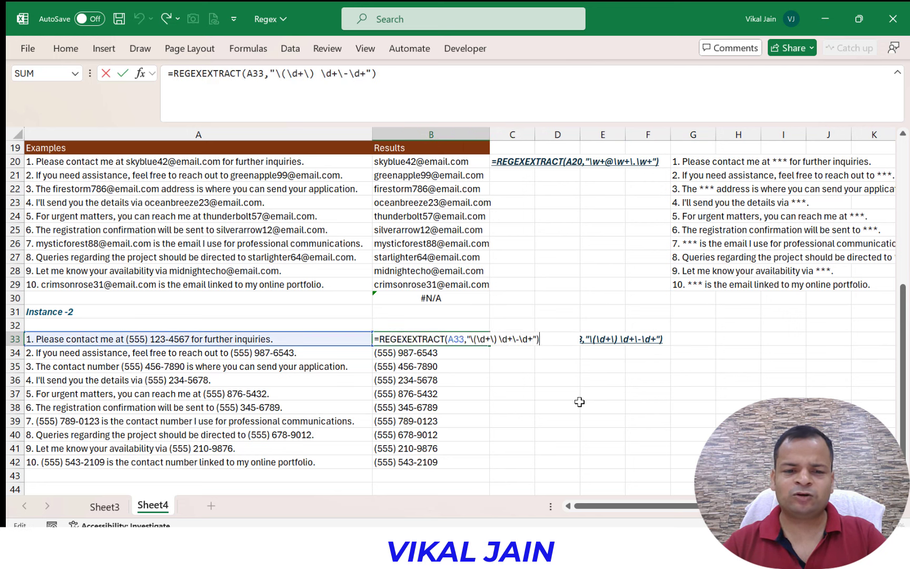
key(Escape)
Start a REGEXTEST formula in G33 with A33 as the text, and paste the copied REGEXEXTRACT formula in as the pattern
key(Right)
key(Right)
key(Right)
key(Right)
key(Right)
text(=reg)
key(Down)
key(Down)
key(Tab)
key(Left)
key(Left)
key(Left)
key(Left)
key(Left)
key(Left)
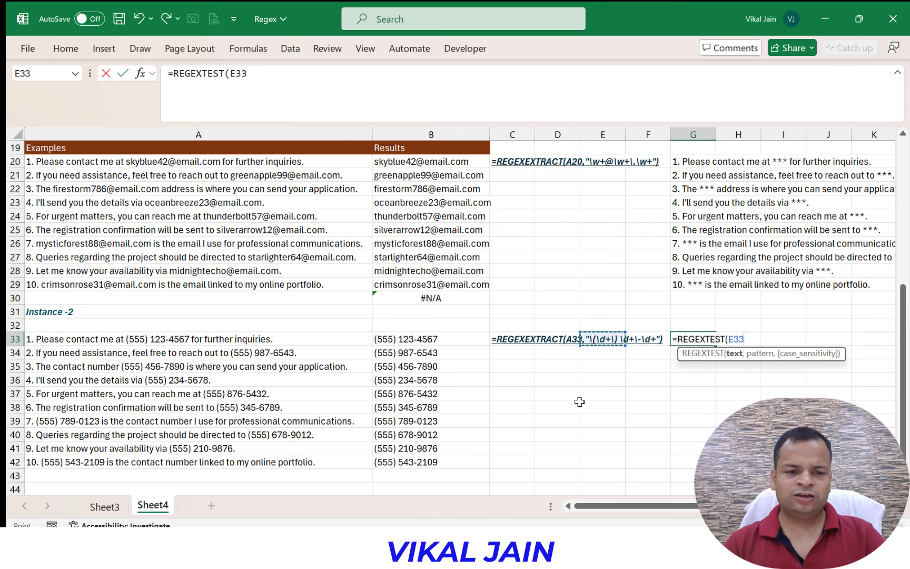
text(,")
text(=REGEXEXTRACT(A33,"\(\d+\) \d+\-\d+"))
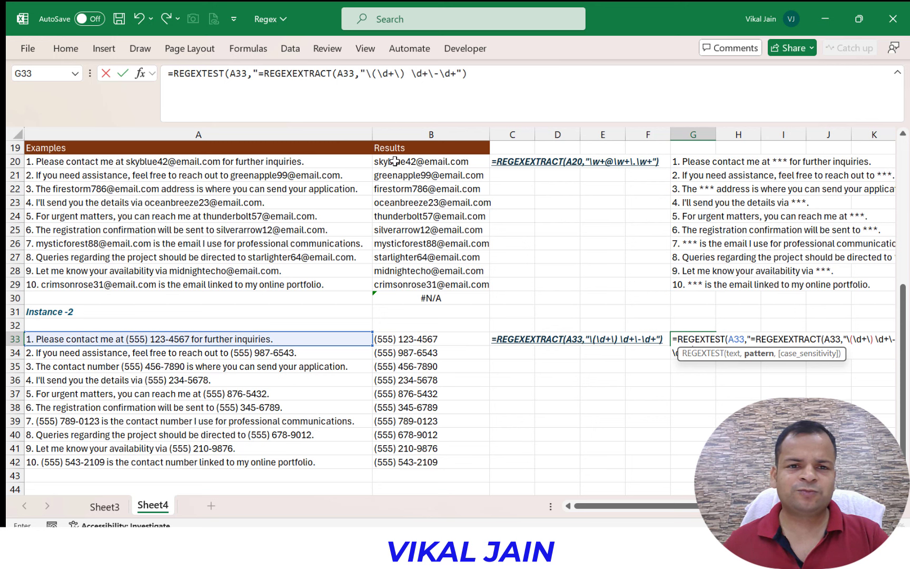
Remove the surplus REGEXEXTRACT part so G33 reads =REGEXTEST(A33,"\(\d+\) \d+\-\d+"), and fill it down to G42
drag(360, 73, 258, 73)
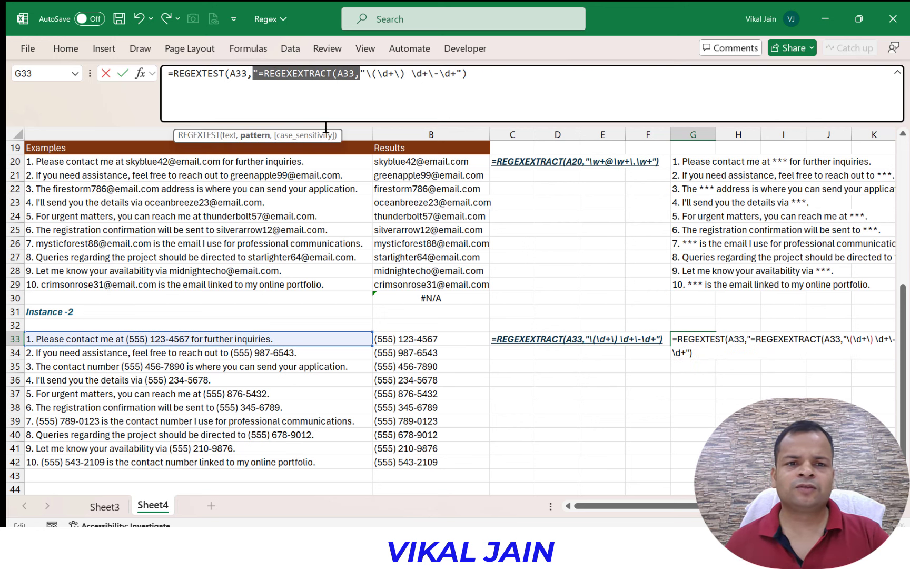
key(Delete)
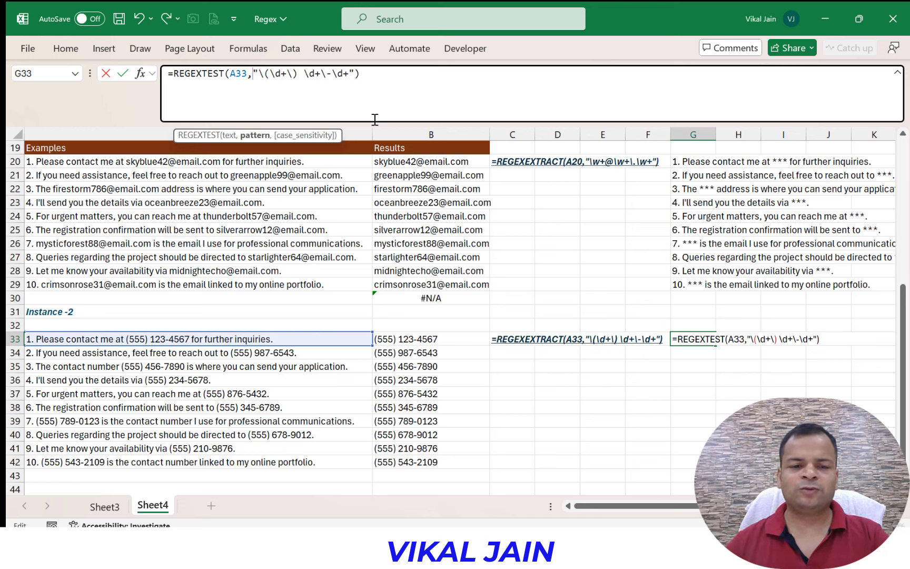
key(Return)
key(Up)
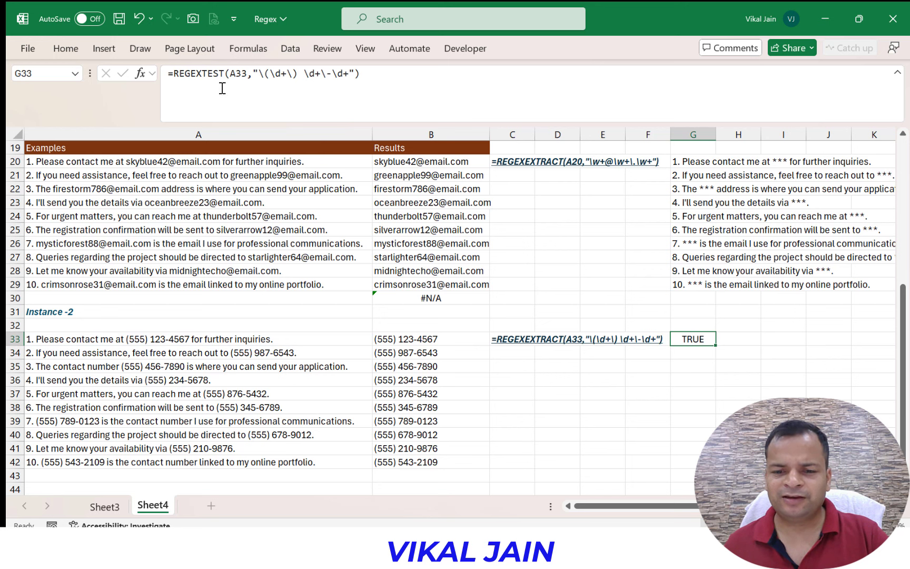
drag(714, 348, 701, 464)
Replace the sentence in A38 with ABC and check the extract and test formulas in that row
click(218, 406)
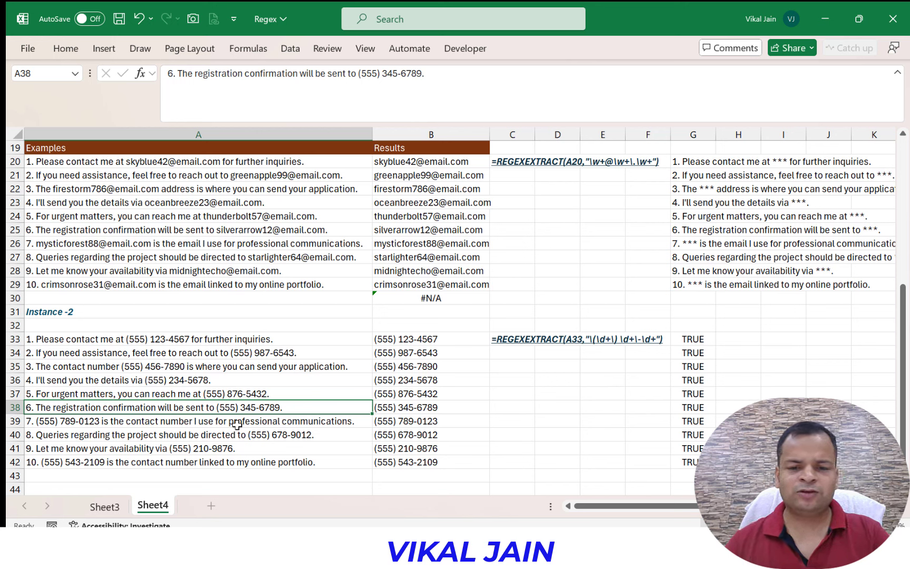
text(ABC)
key(Return)
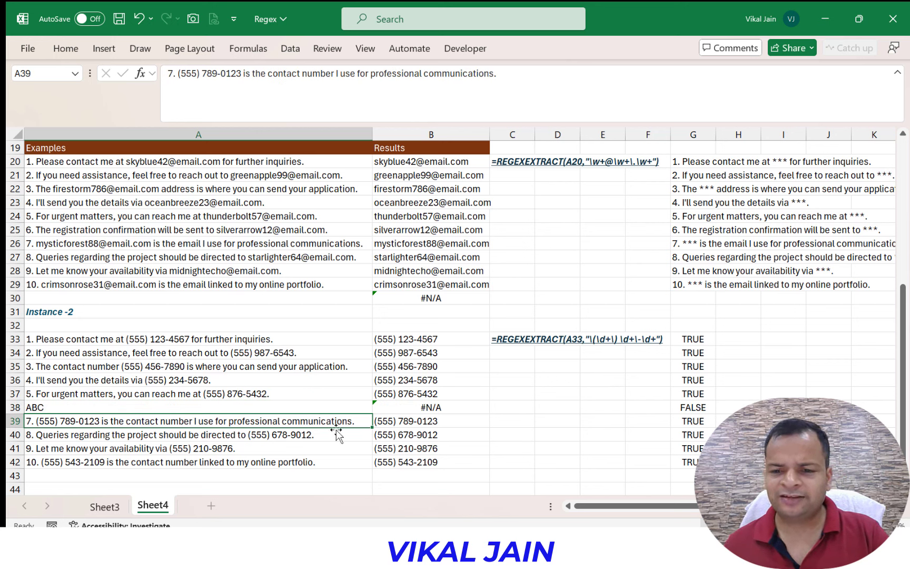
click(395, 408)
click(682, 415)
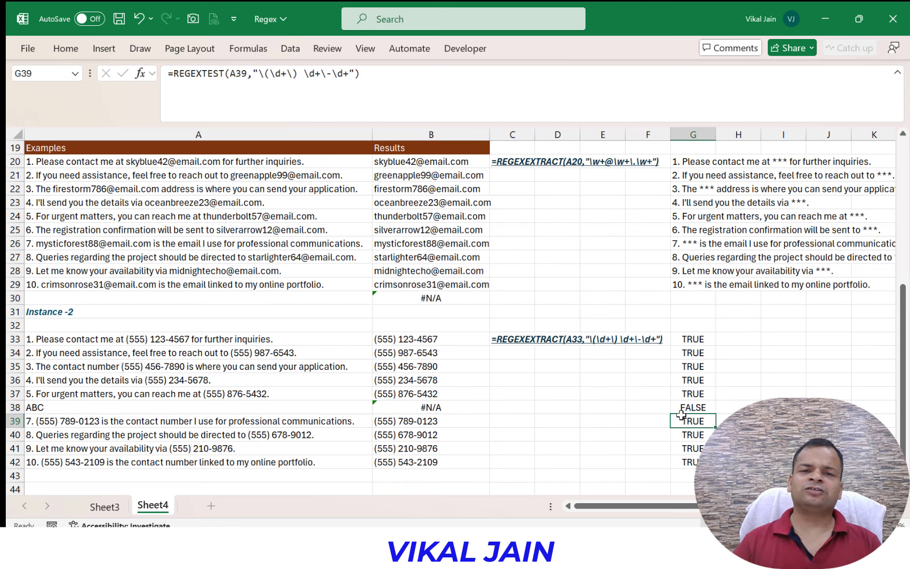